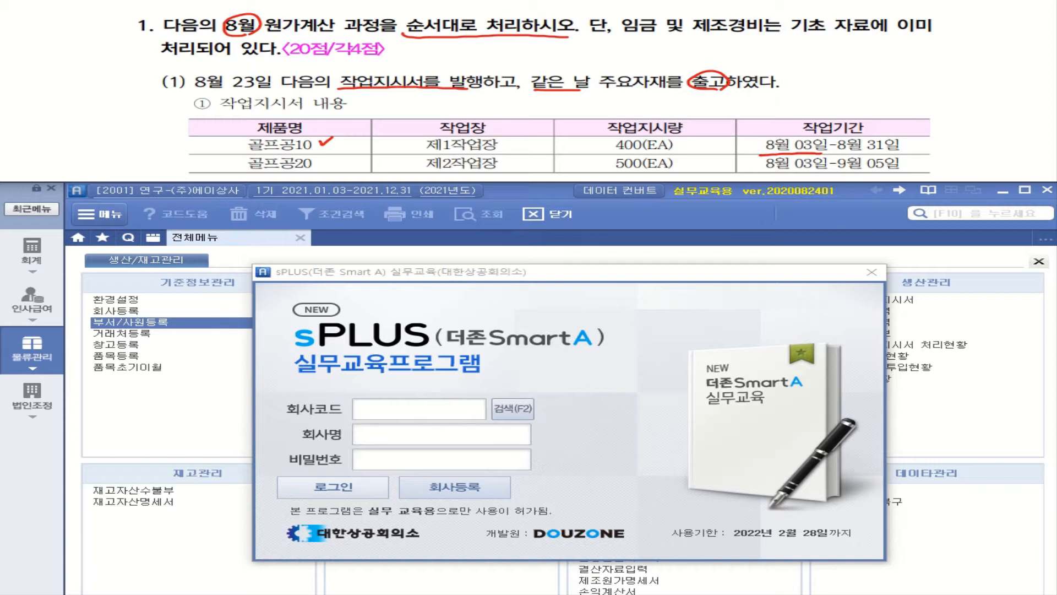
pyautogui.moveTo(229, 77); pyautogui.dragTo(230, 84)
pyautogui.moveTo(859, 153); pyautogui.dragTo(894, 148)
pyautogui.moveTo(311, 162); pyautogui.dragTo(324, 159)
pyautogui.moveTo(777, 177); pyautogui.dragTo(808, 173)
pyautogui.moveTo(904, 163); pyautogui.dragTo(919, 159)
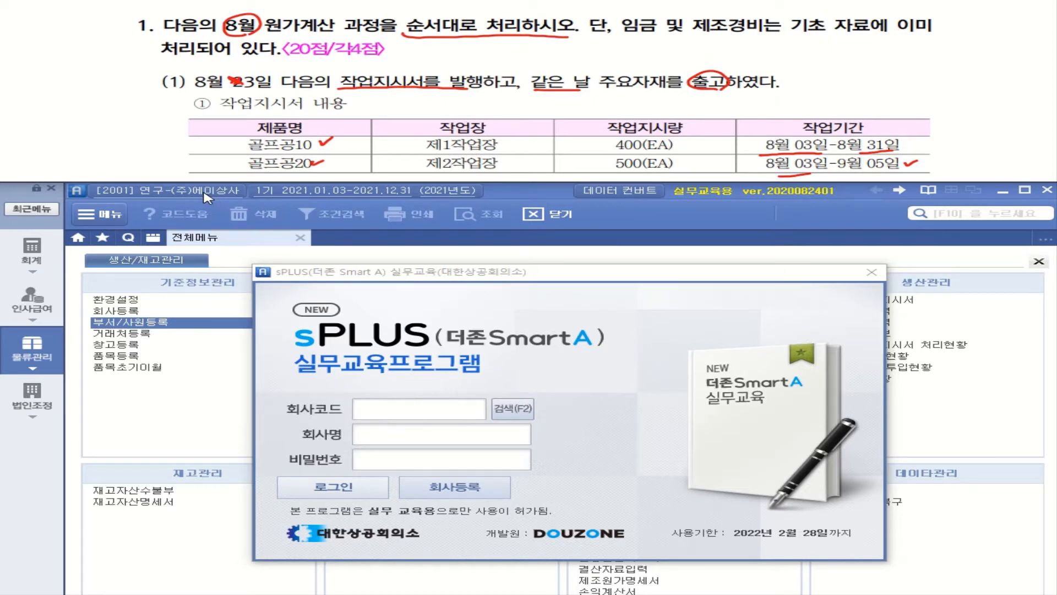
# Look up the company 연구(원가)-(주)경주골프 and log in to it.
pyautogui.click(523, 414)
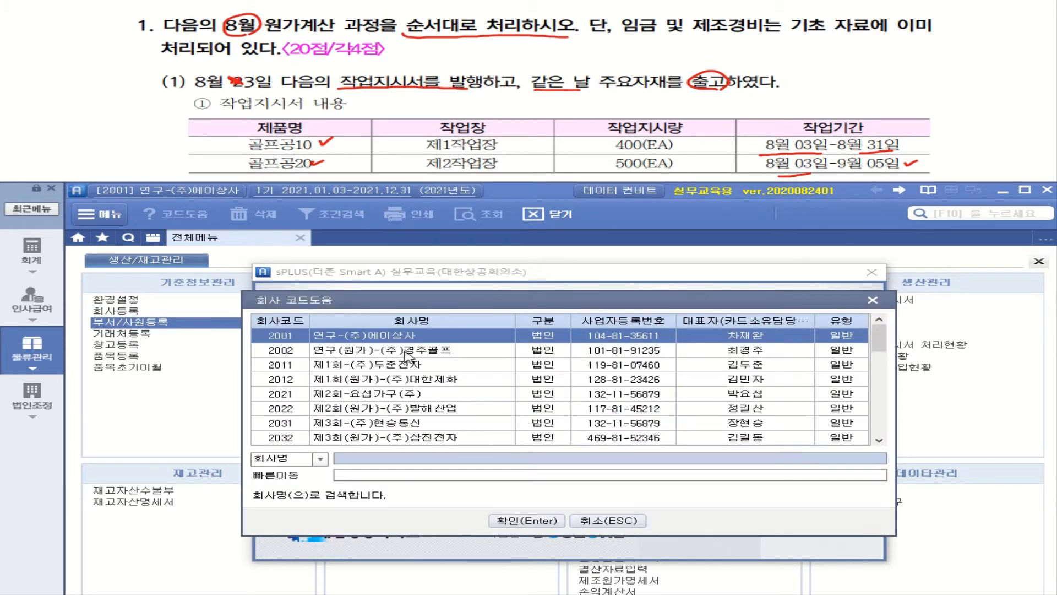
pyautogui.click(426, 357)
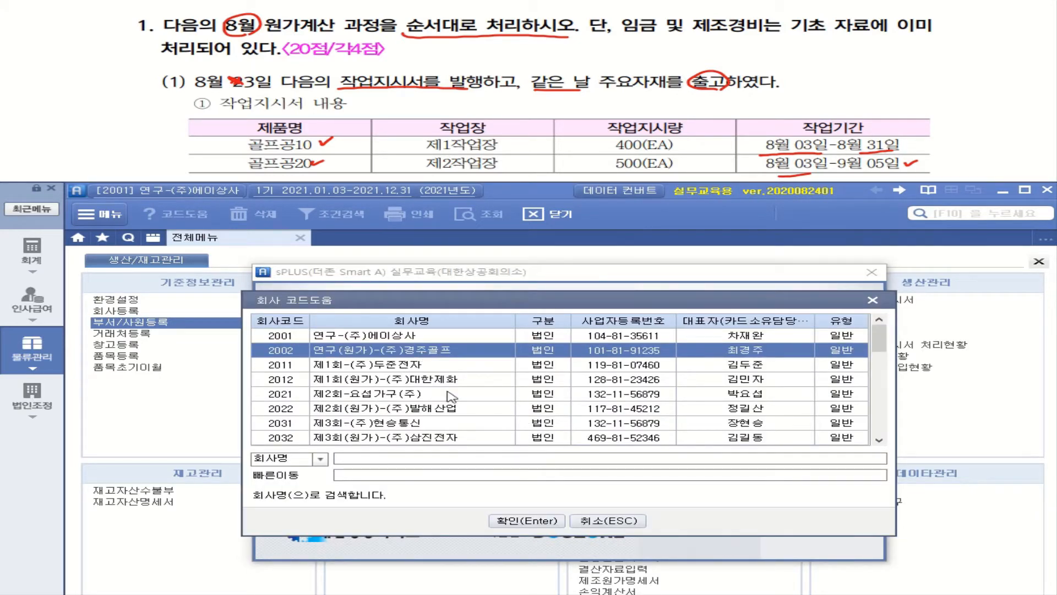
pyautogui.click(523, 521)
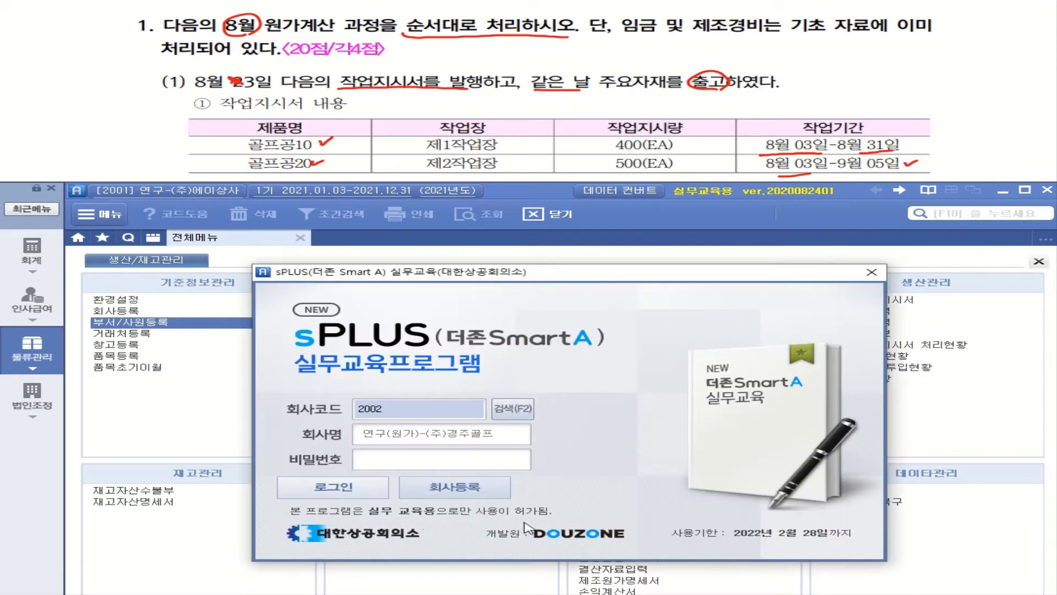
pyautogui.click(361, 489)
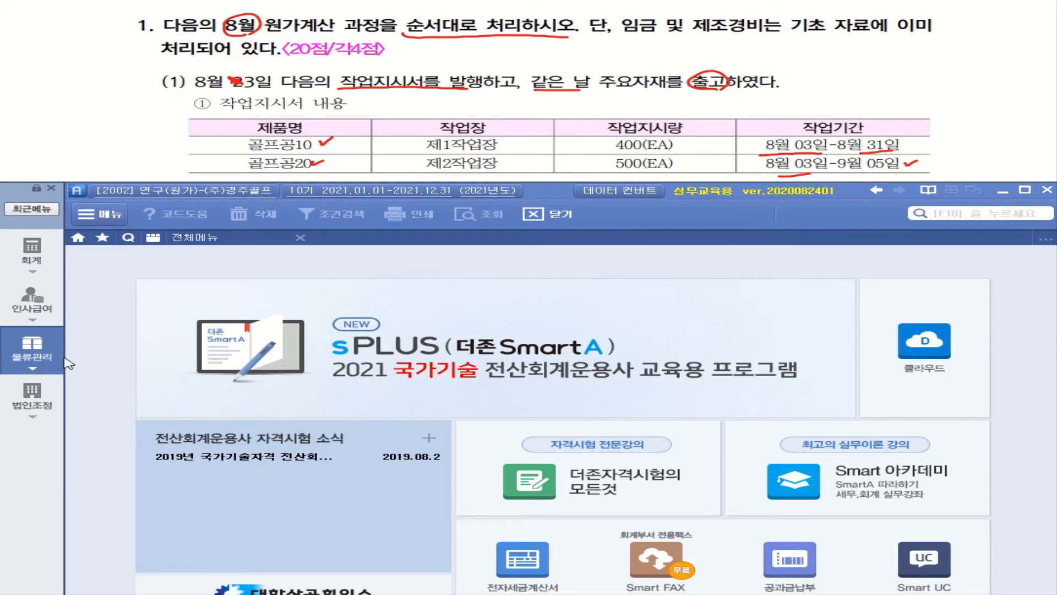
# Open the 생산(작업)지시서 form in 물류관리 and set its date to 2021, month 08, day 03.
pyautogui.click(33, 353)
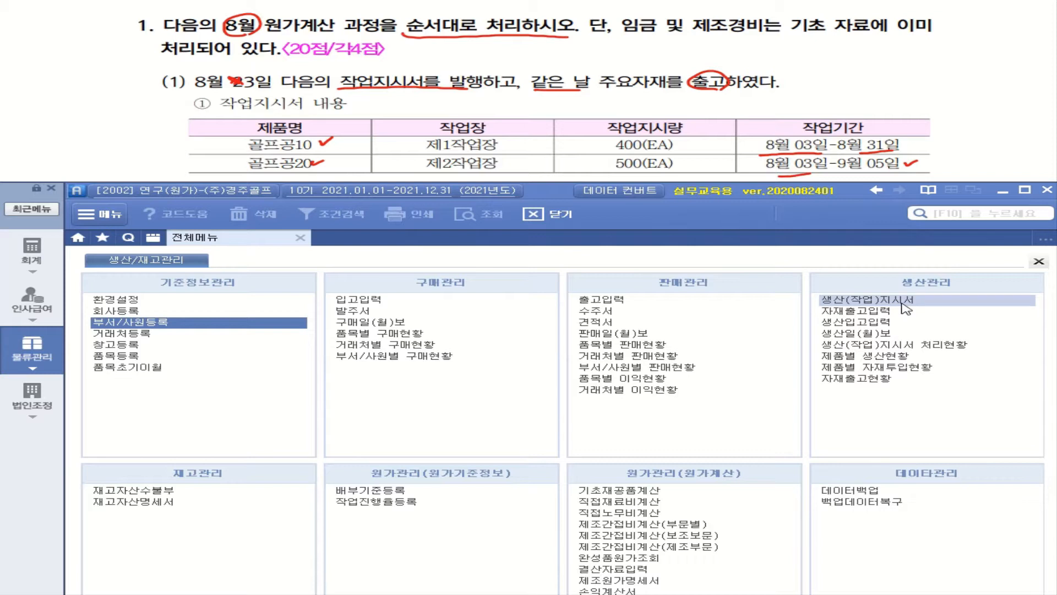
pyautogui.click(905, 307)
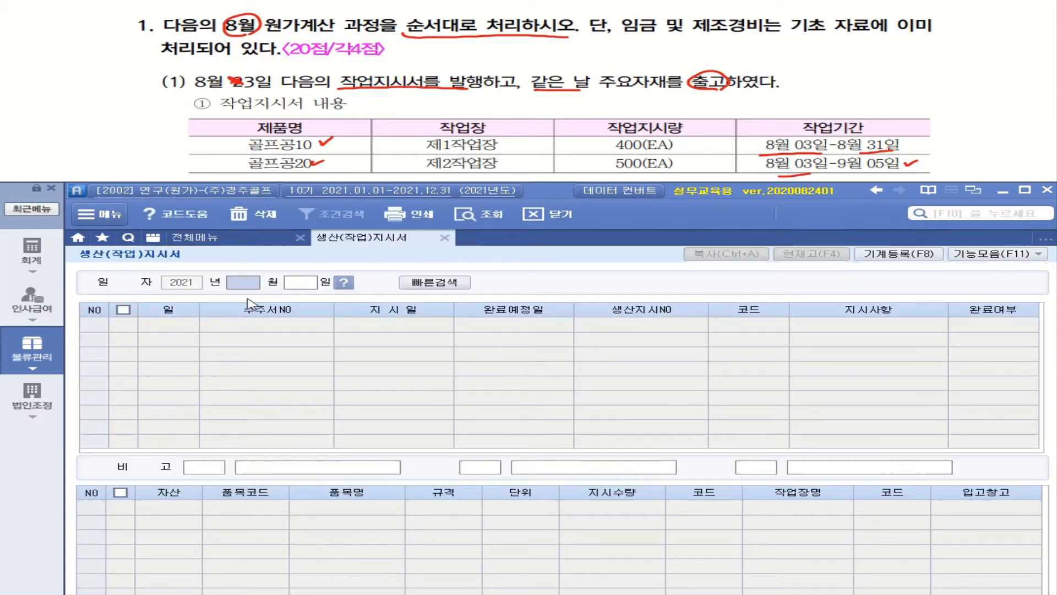
pyautogui.write('08')
pyautogui.press('Return')
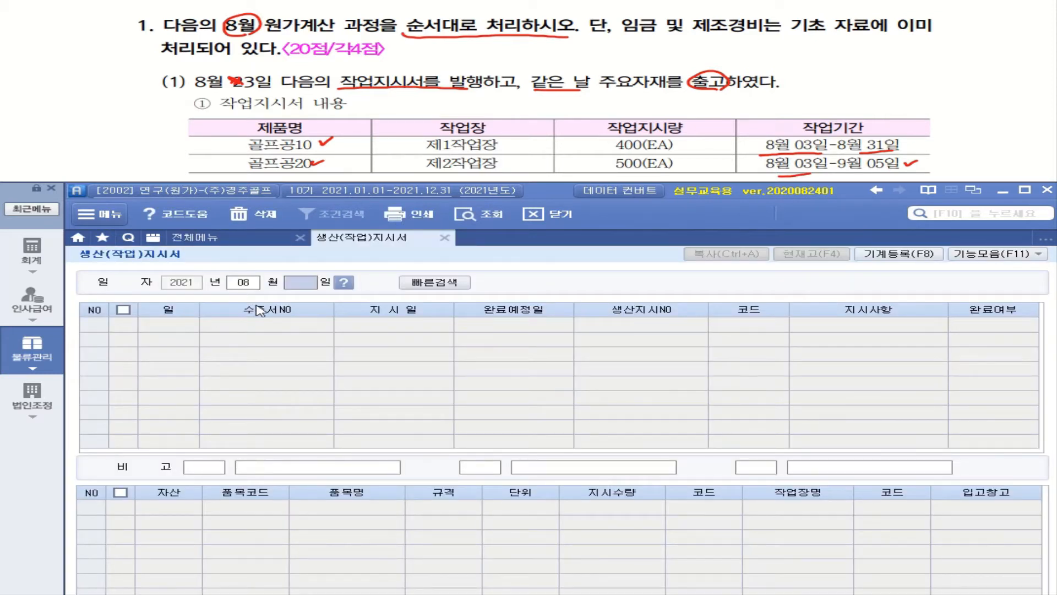
pyautogui.write('03')
pyautogui.press('Return')
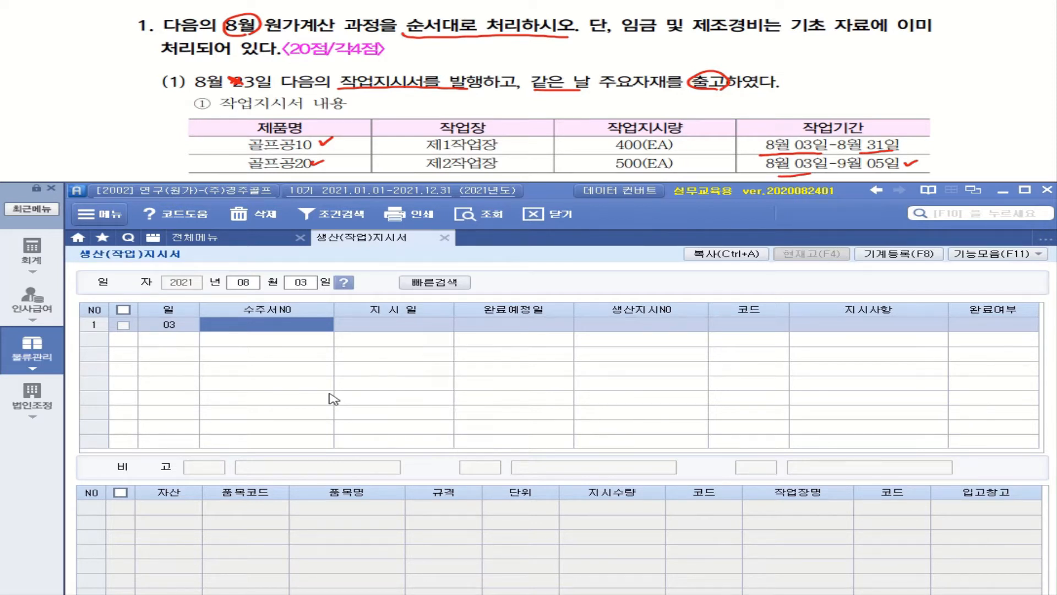
# Enter the first work order with 지시일 2021-08-03 and 완료예정일 2021-08-31, leaving 수주서NO blank.
pyautogui.press('Return')
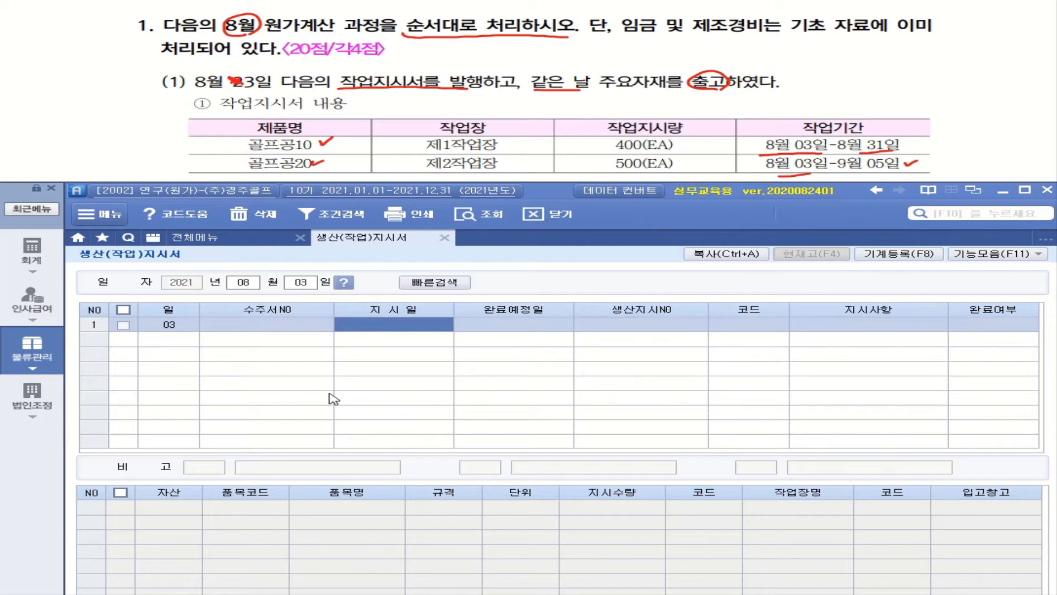
pyautogui.write('2021-08-0')
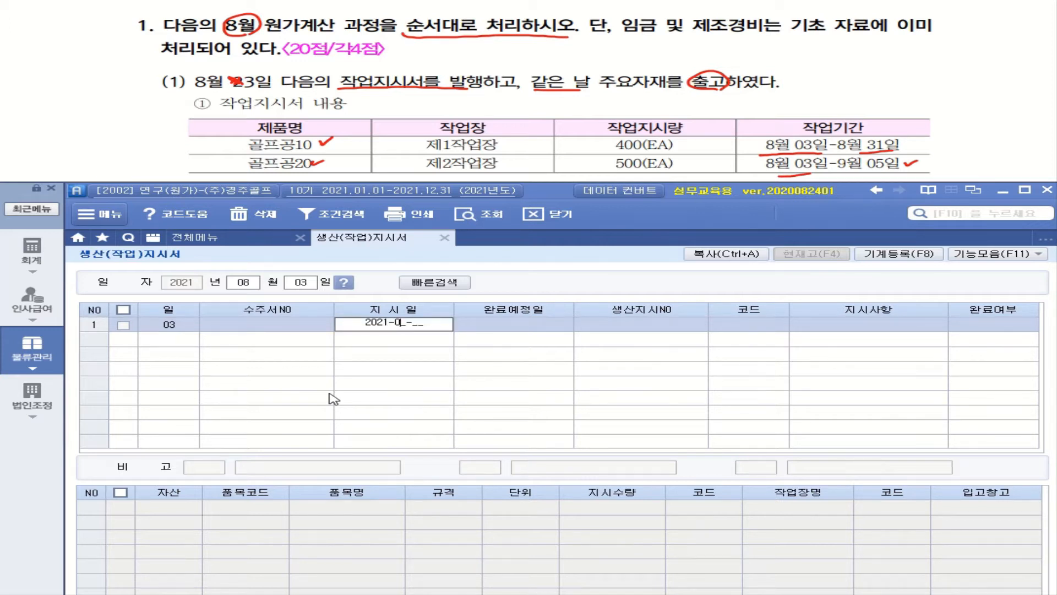
pyautogui.write('3')
pyautogui.press('Return')
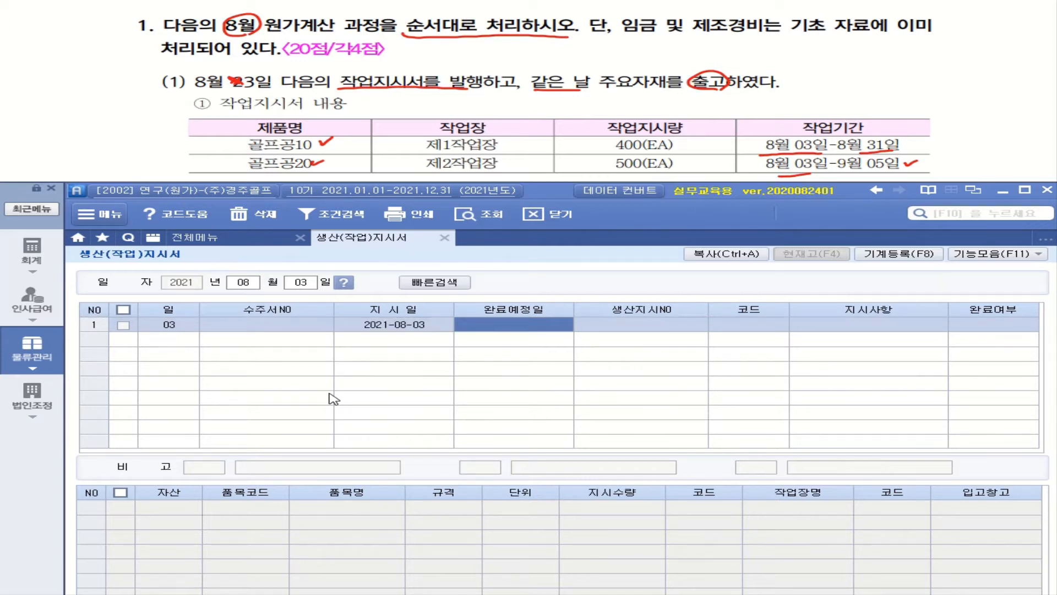
pyautogui.write('2021-')
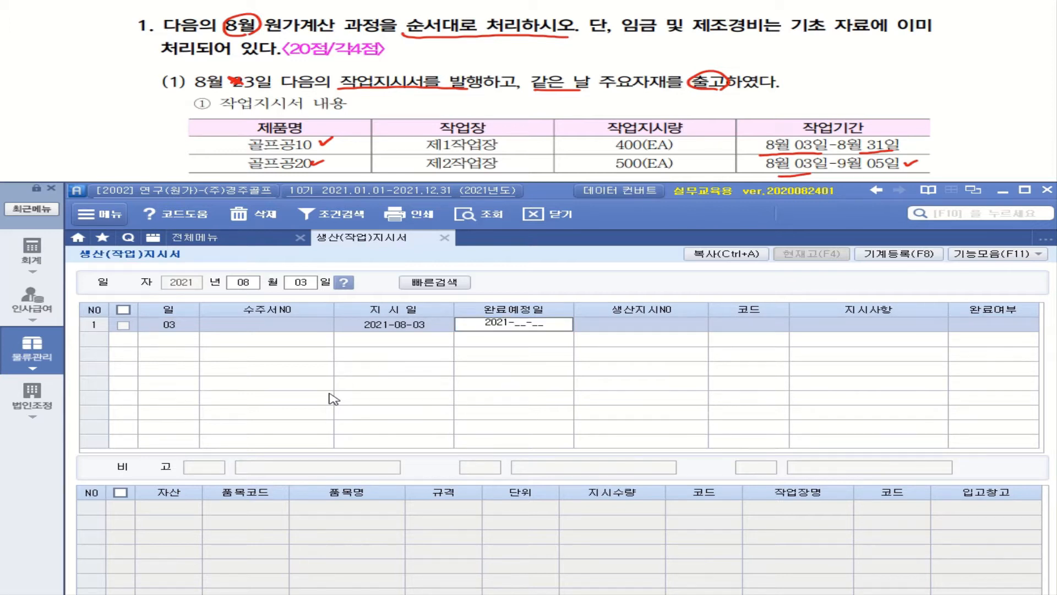
pyautogui.write('08-31')
pyautogui.press('Return')
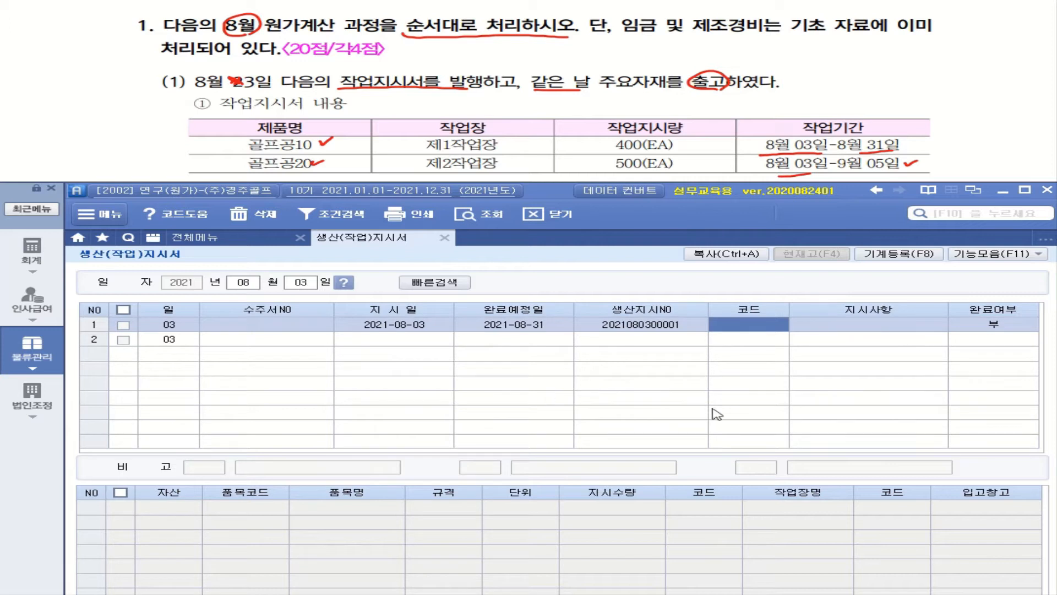
# Add the 제품 item 골프공10 to the first work order with a 지시수량 of 400.
pyautogui.click(663, 326)
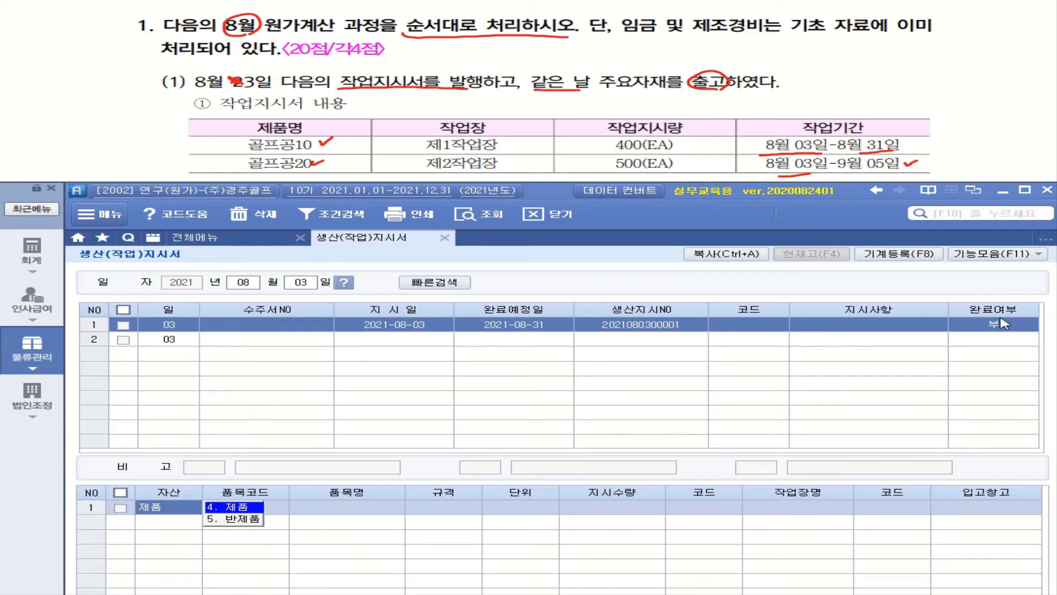
pyautogui.click(228, 510)
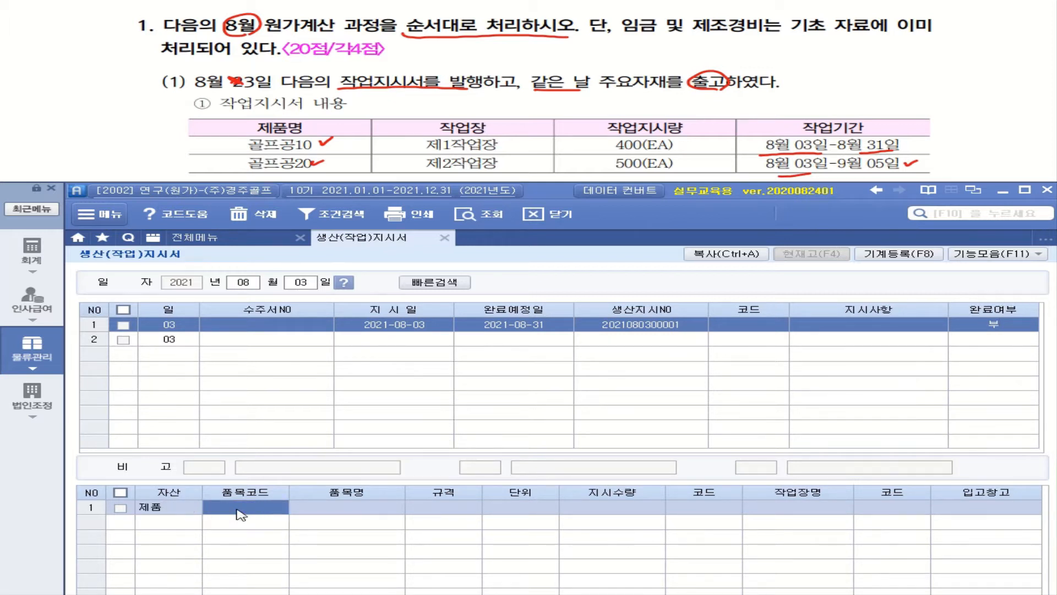
pyautogui.press('F2')
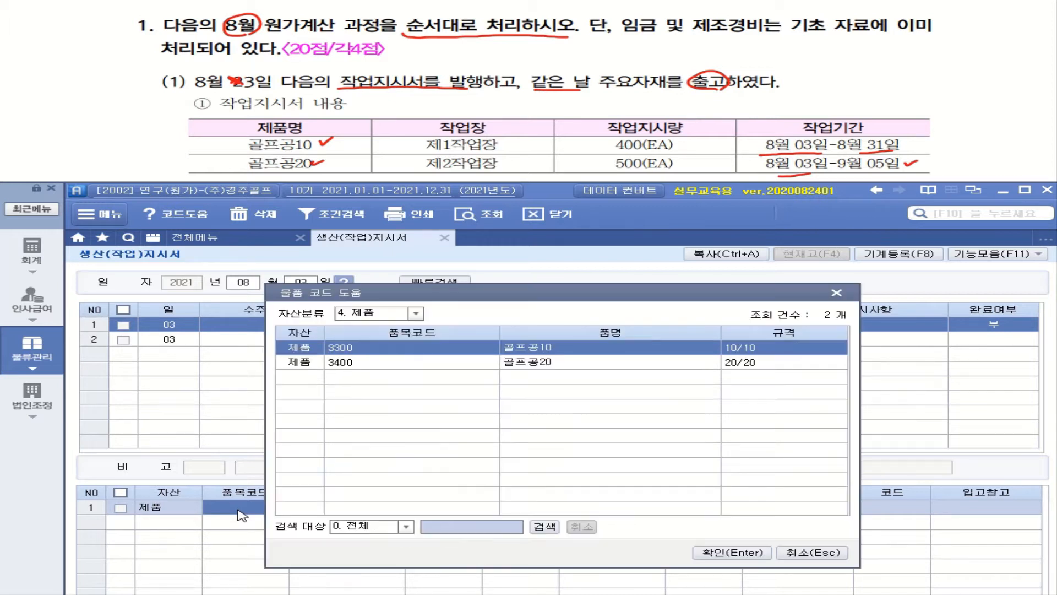
pyautogui.doubleClick(543, 348)
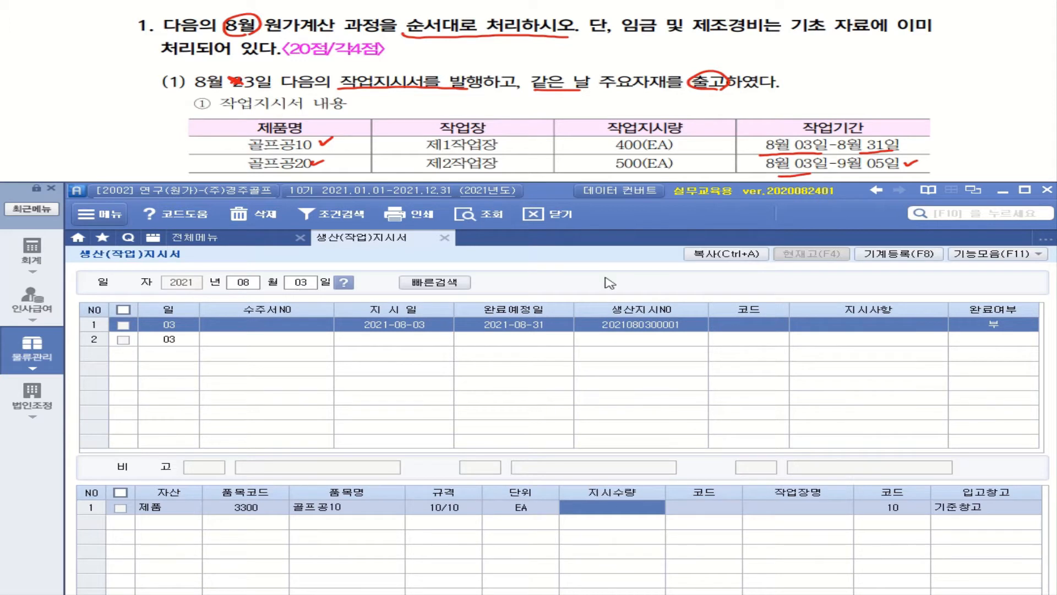
pyautogui.moveTo(675, 153); pyautogui.dragTo(618, 155)
pyautogui.write('400')
pyautogui.press('Return')
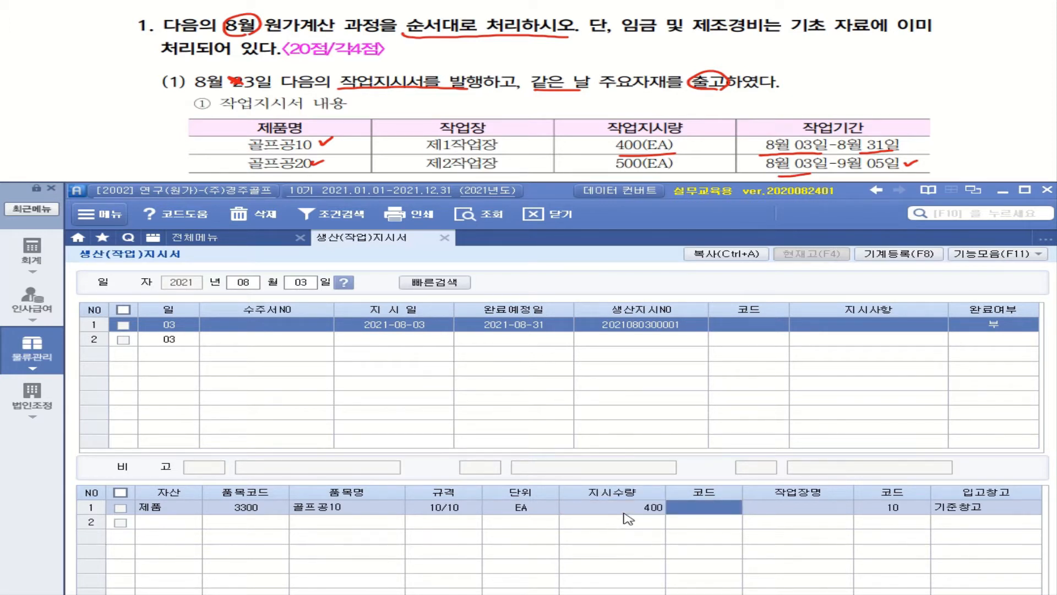
# Assign 제1작업장 (code 9000) as the workplace for the 골프공10 line.
pyautogui.press('F2')
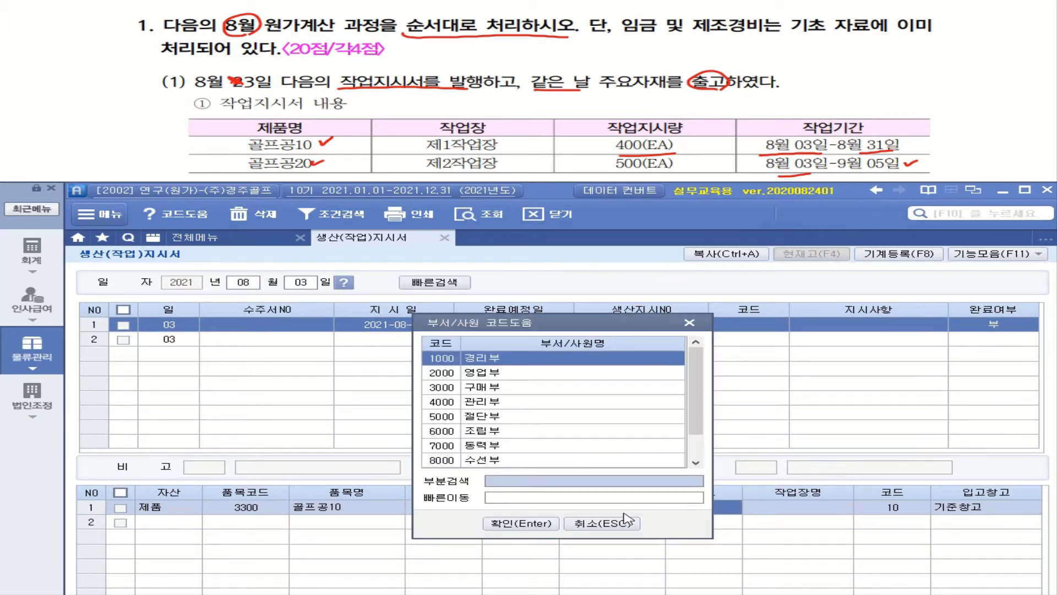
pyautogui.moveTo(696, 416); pyautogui.dragTo(696, 439)
pyautogui.click(526, 451)
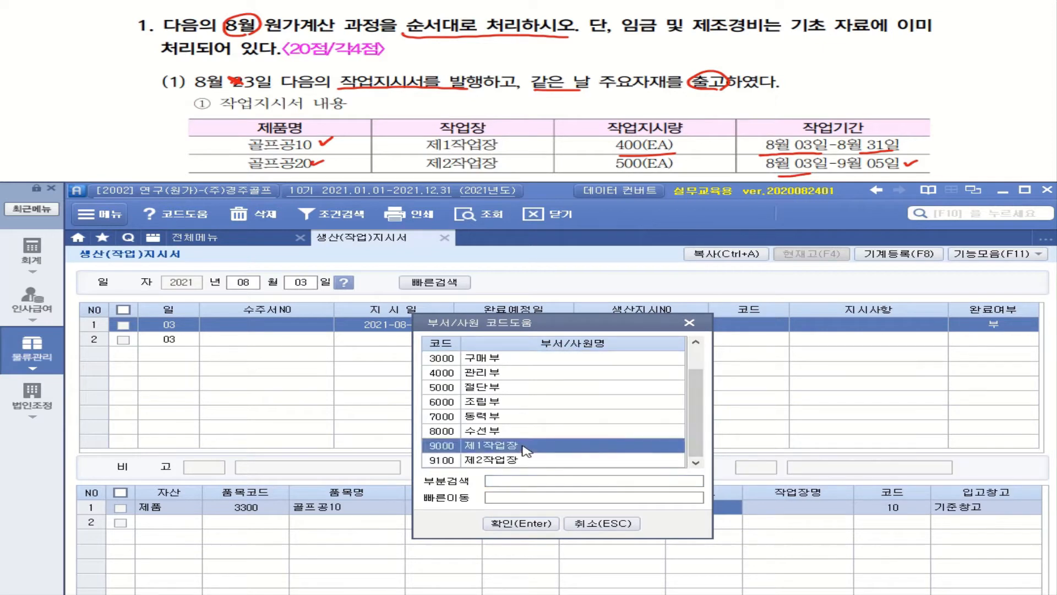
pyautogui.doubleClick(526, 450)
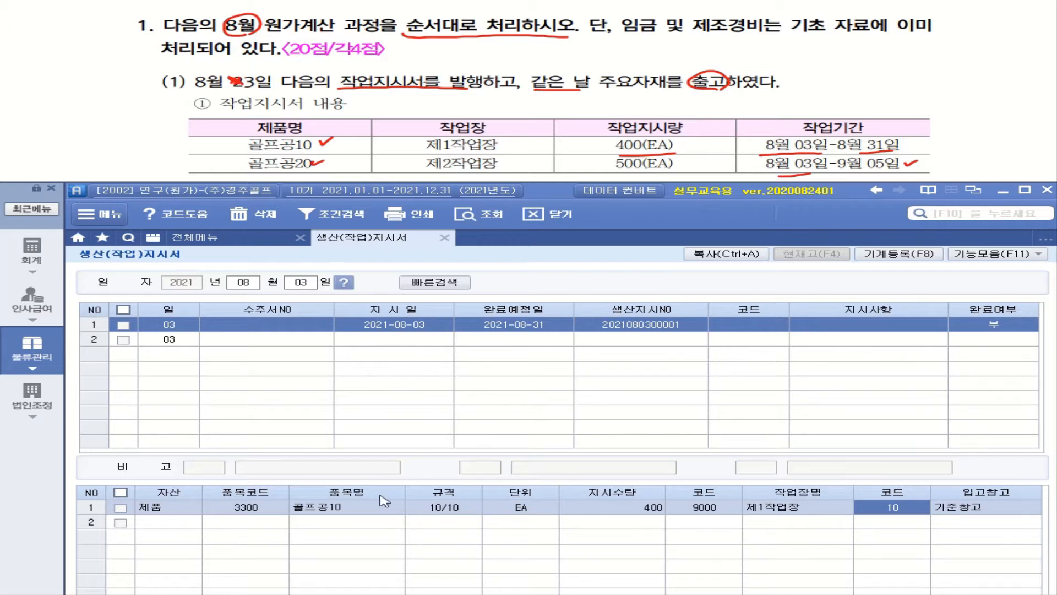
# Enter the second work order with 지시일 2021-08-03 and 완료예정일 2021-09-05.
pyautogui.click(381, 340)
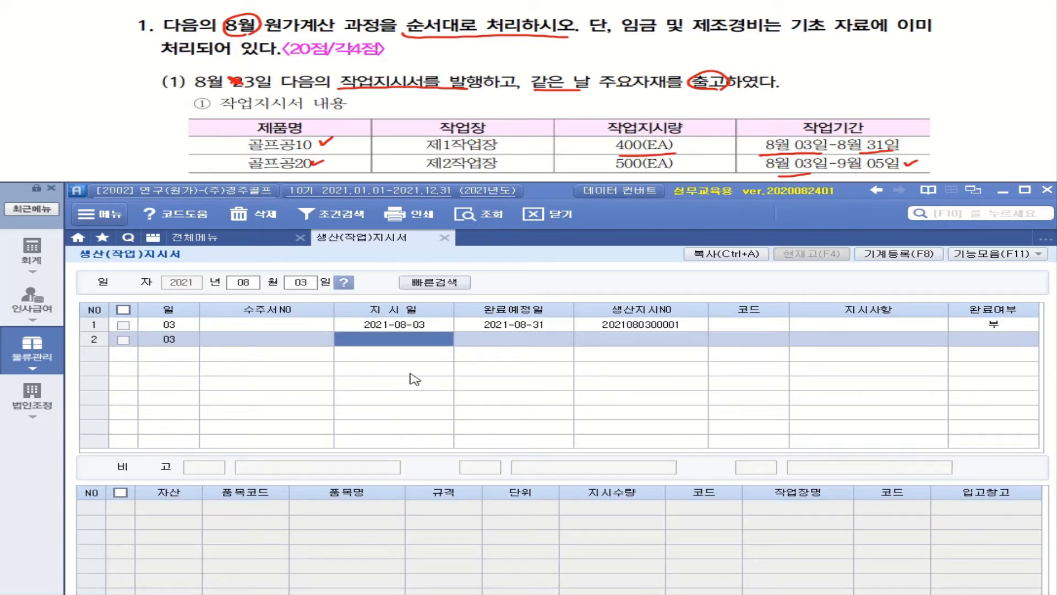
pyautogui.write('2021-0')
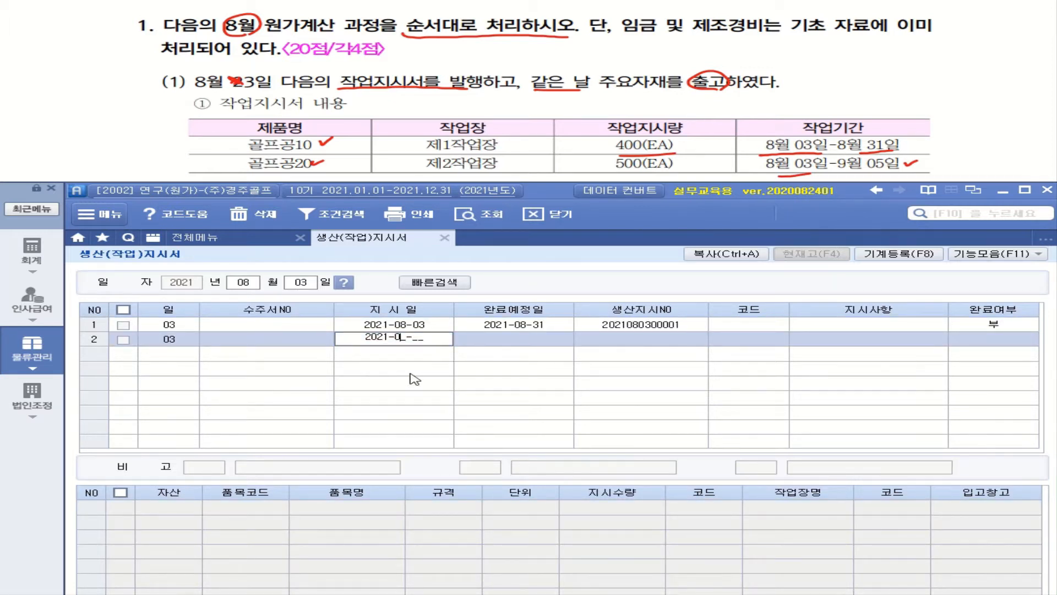
pyautogui.write('8-03')
pyautogui.press('Return')
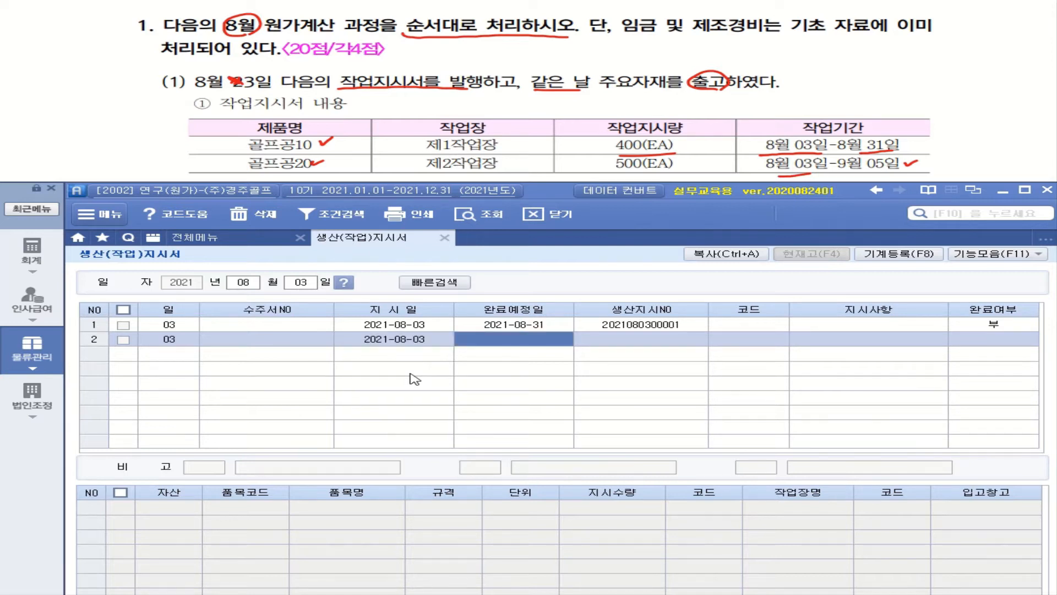
pyautogui.write('2021-09-0')
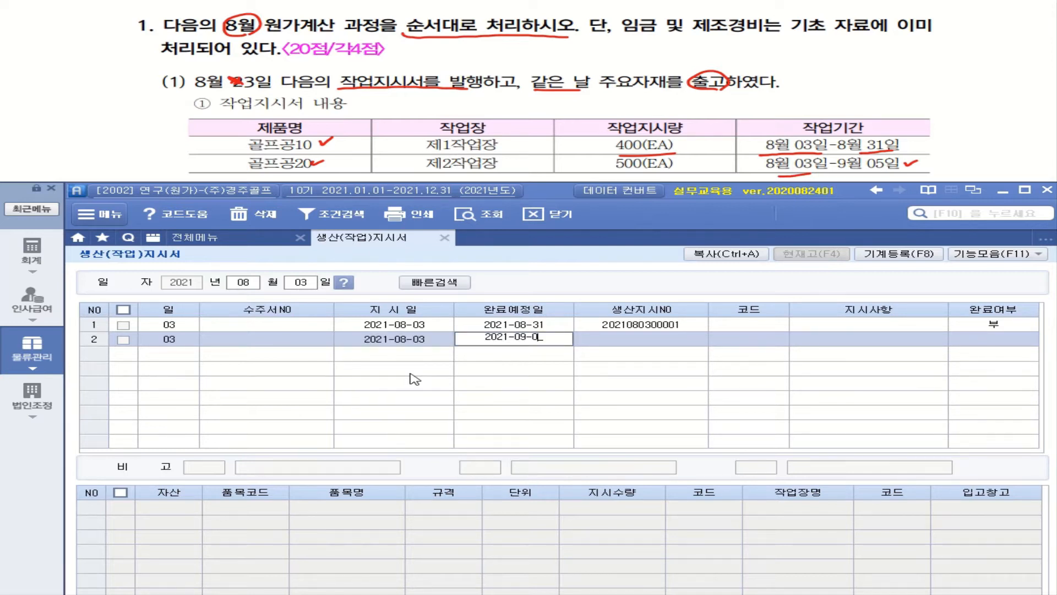
pyautogui.write('5')
pyautogui.press('Return')
pyautogui.press('Return')
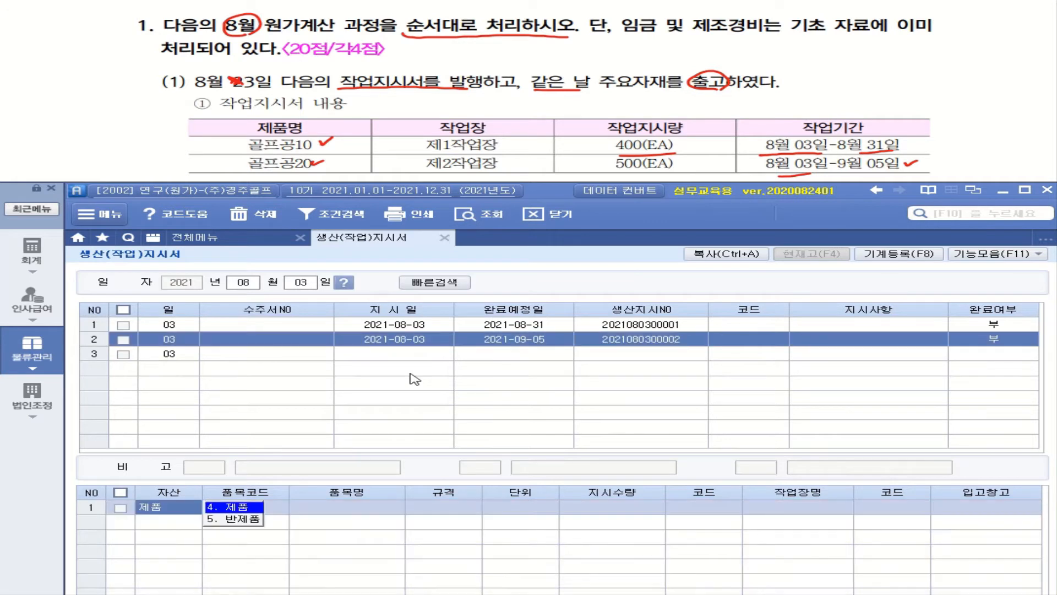
# Add the 제품 item 골프공20 to the second work order with a 지시수량 of 500.
pyautogui.click(250, 506)
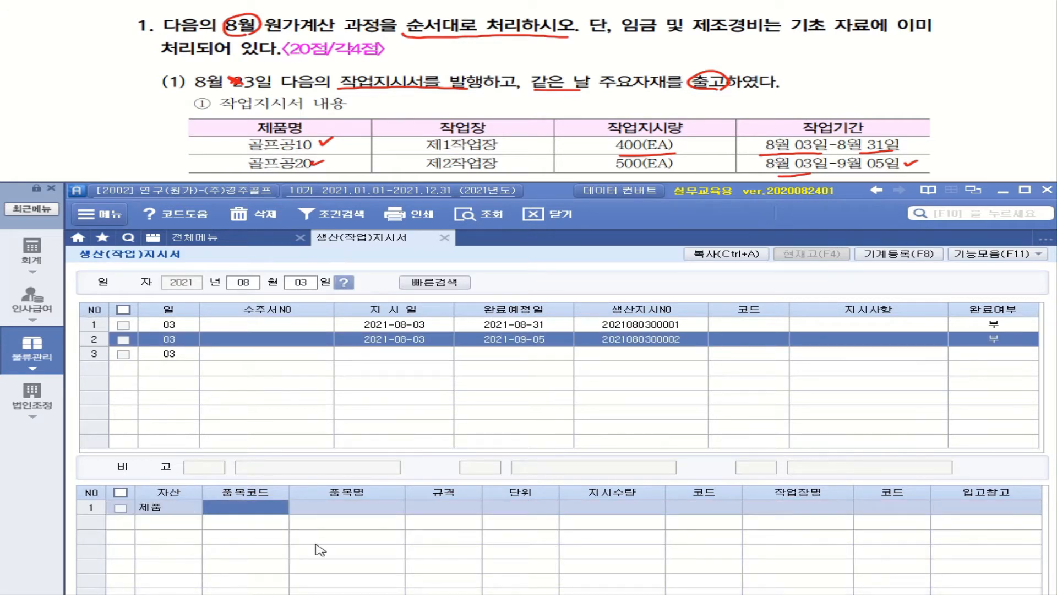
pyautogui.doubleClick(282, 512)
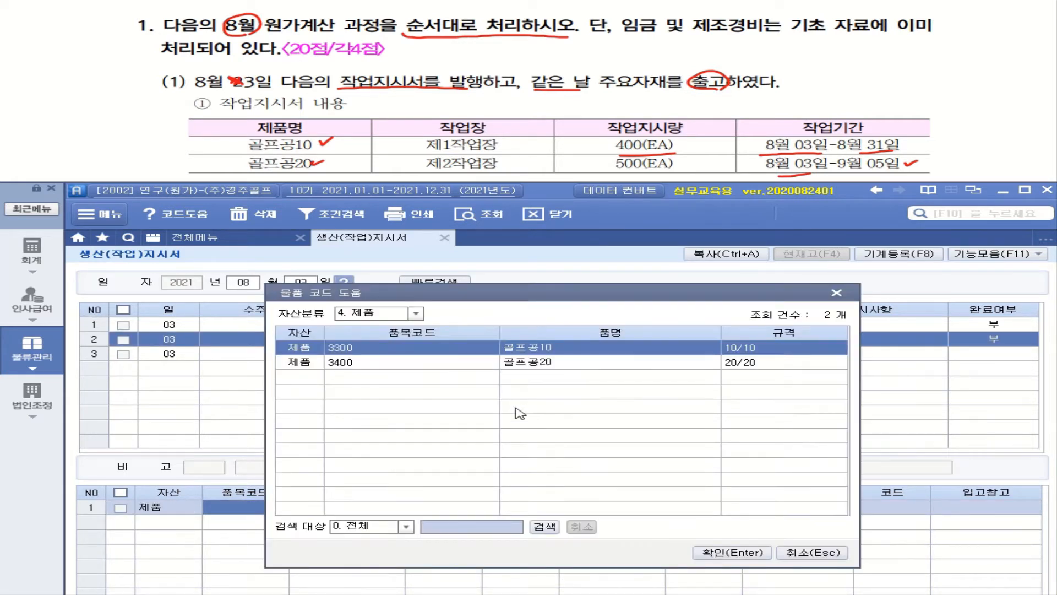
pyautogui.doubleClick(533, 364)
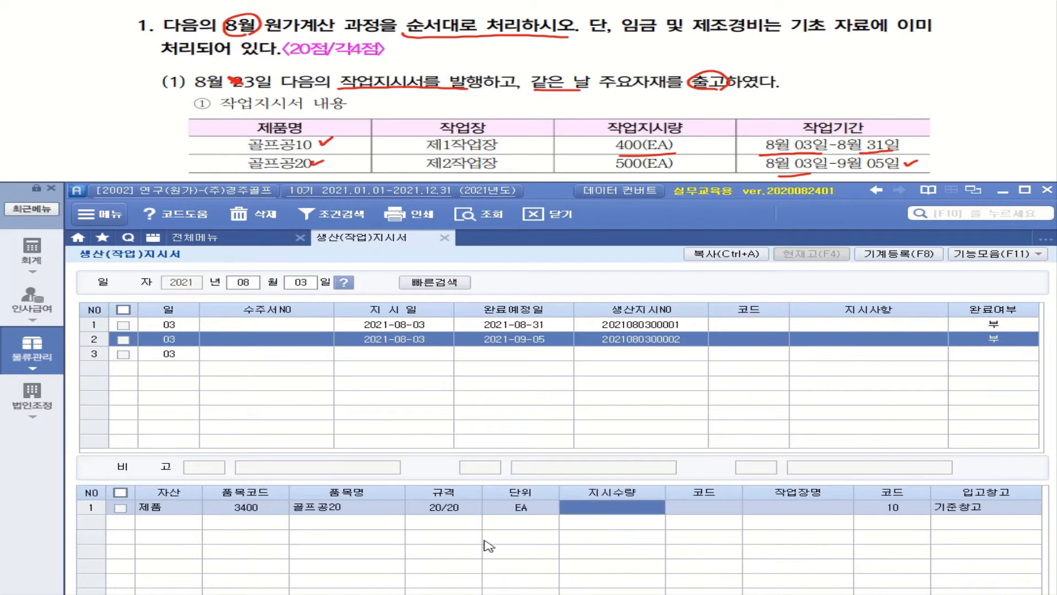
pyautogui.write('500')
pyautogui.press('Return')
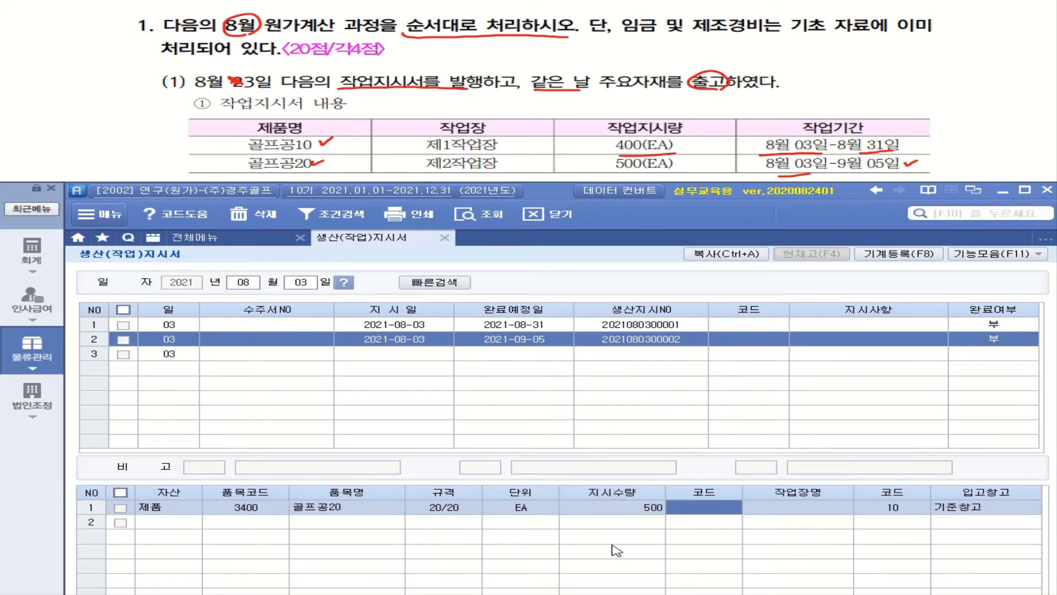
# Assign 제2작업장 (code 9100) as the workplace for the 골프공20 line and review both work orders.
pyautogui.press('F2')
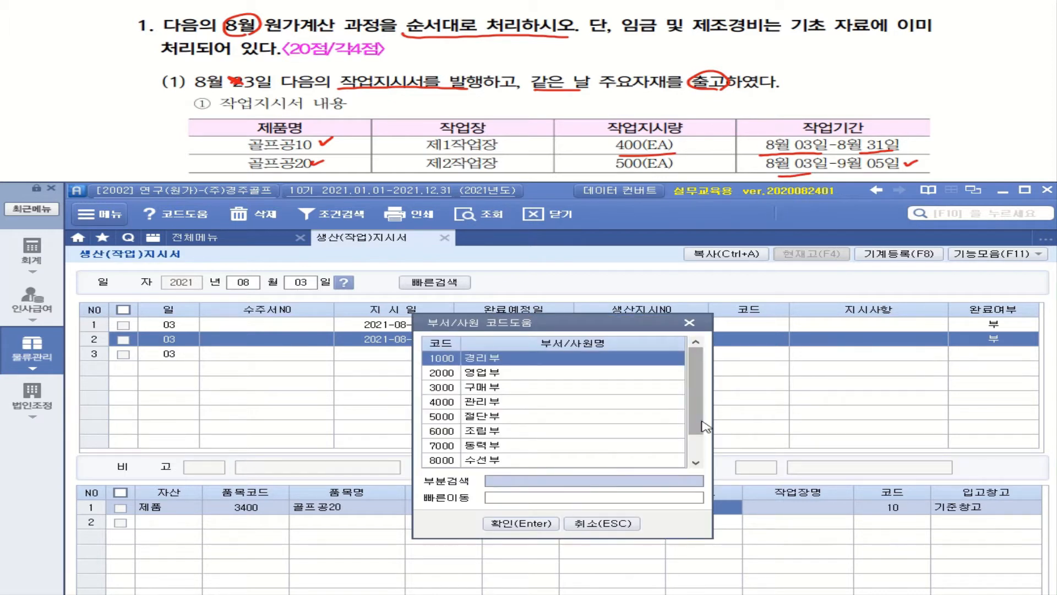
pyautogui.scroll(-1, 682, 419)
pyautogui.doubleClick(509, 460)
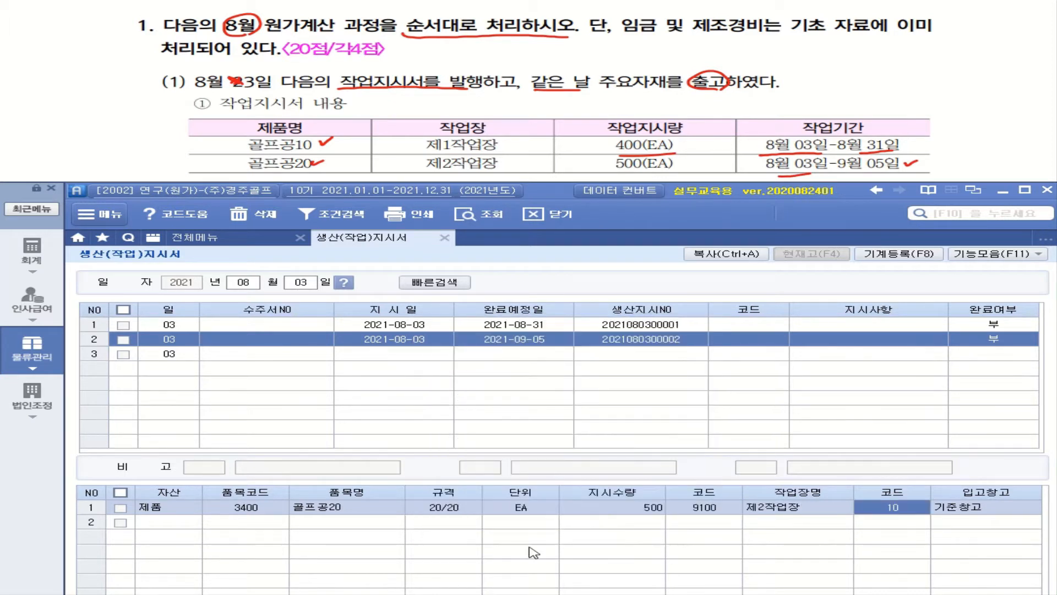
pyautogui.click(382, 339)
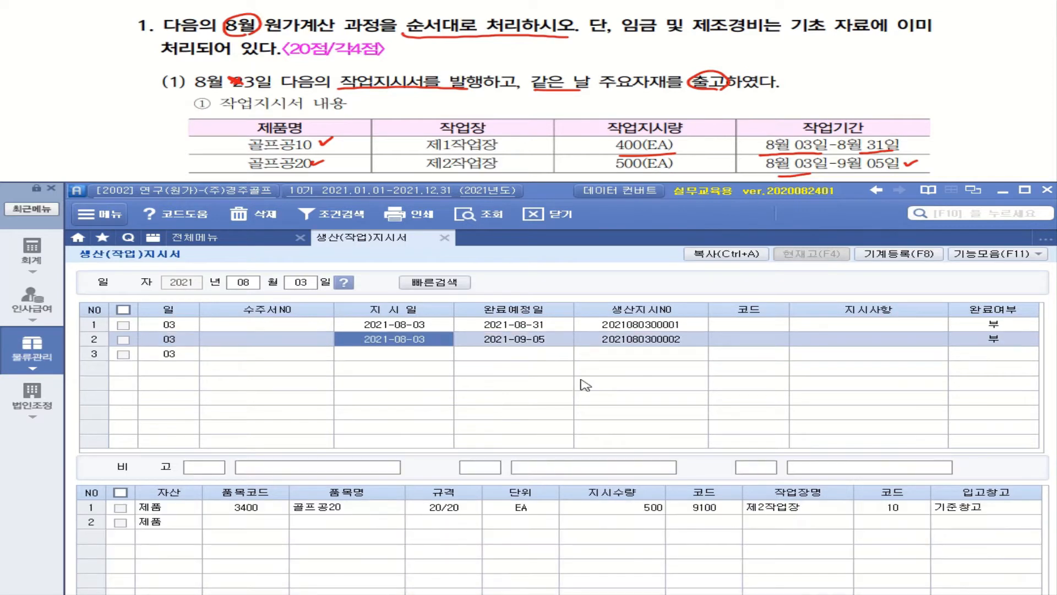
pyautogui.click(427, 324)
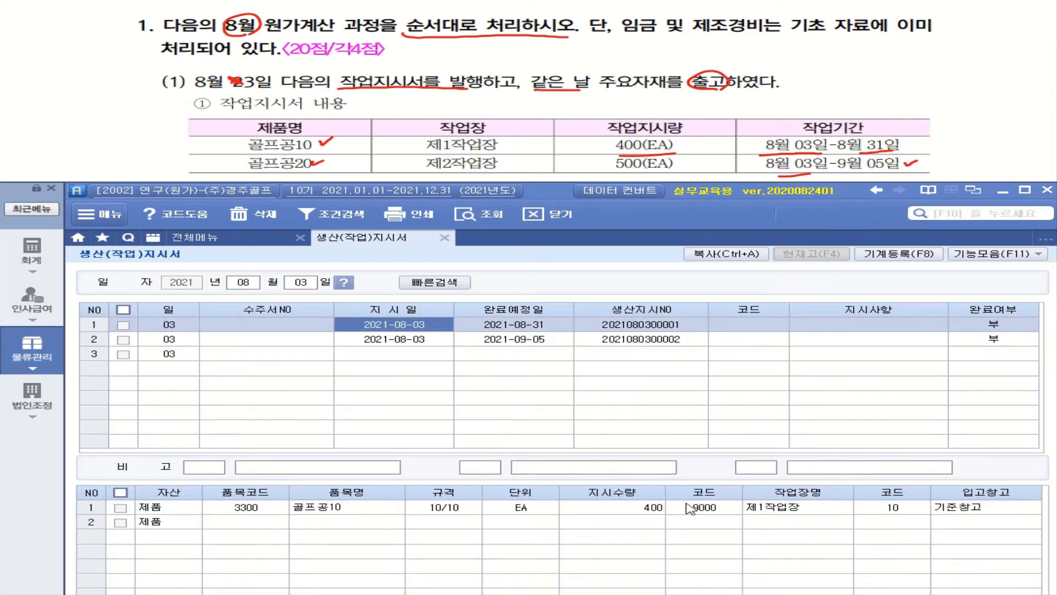
# Review the 골프공20 work order's product, quantity and workplace lines in 생산(작업)지시서.
pyautogui.click(440, 340)
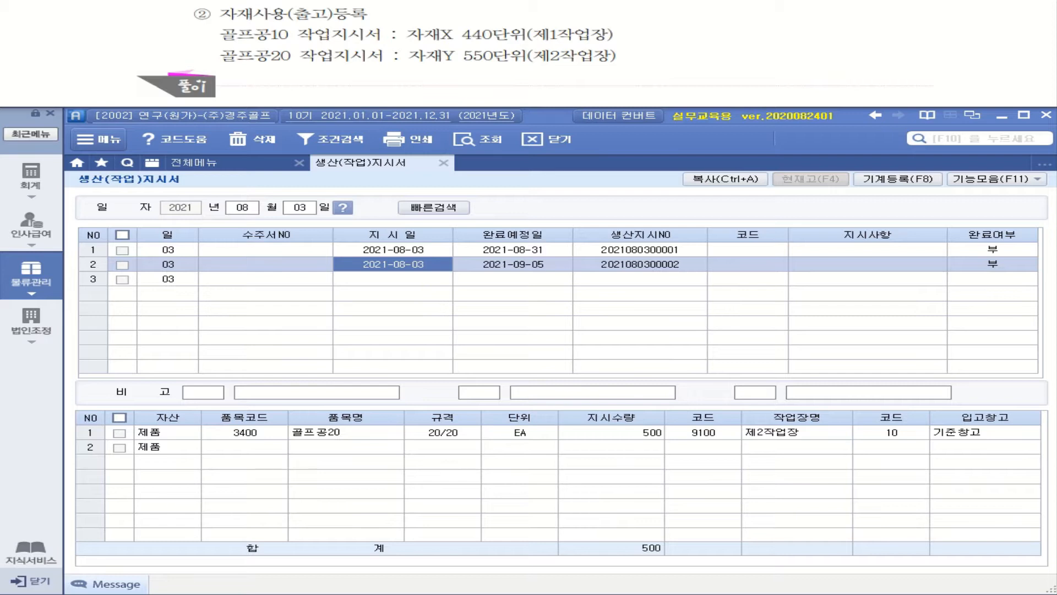
pyautogui.moveTo(458, 44); pyautogui.dragTo(613, 43)
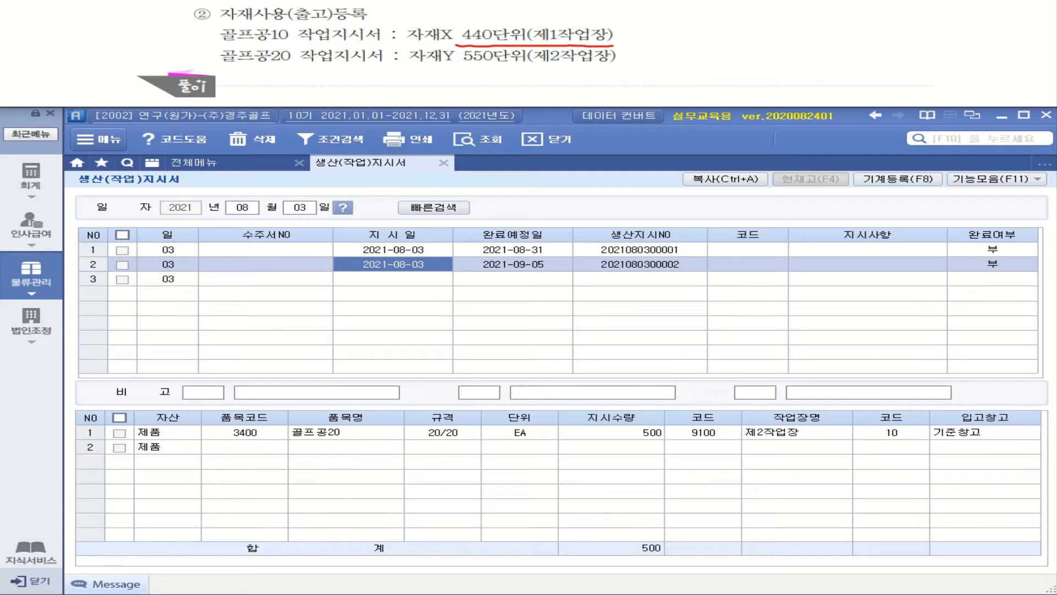
pyautogui.moveTo(438, 64); pyautogui.dragTo(452, 66)
pyautogui.moveTo(535, 66); pyautogui.dragTo(615, 67)
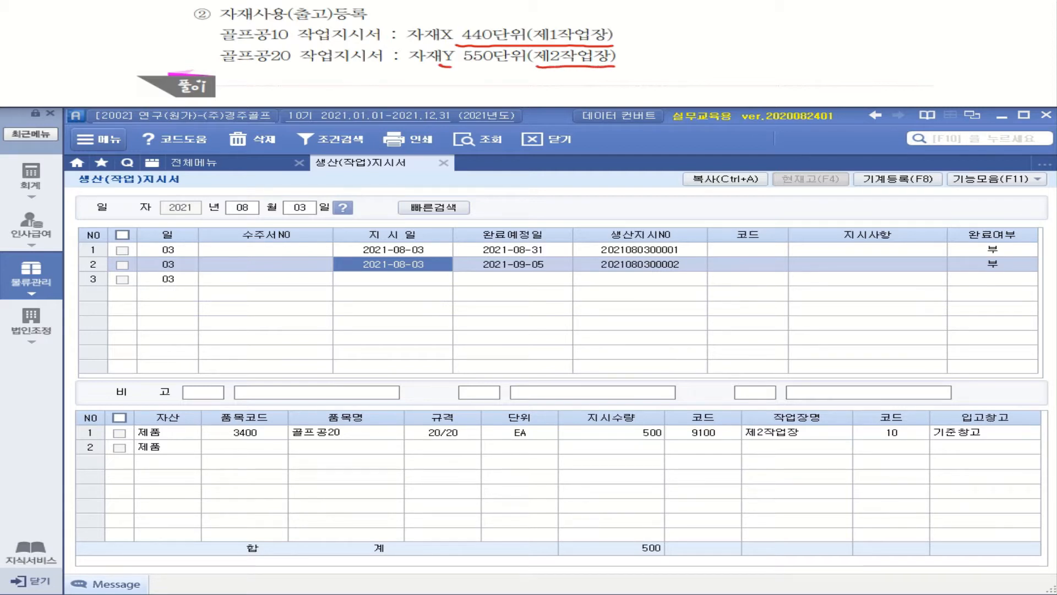
# Open 자재출고입력 for August 3 and load the work order for 골프공10.
pyautogui.click(46, 283)
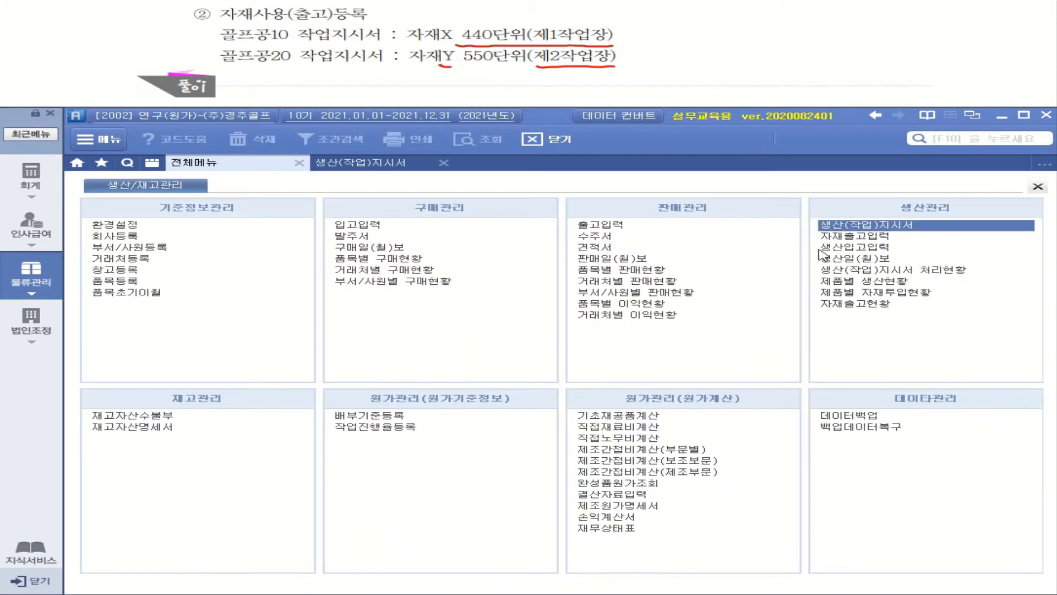
pyautogui.click(888, 238)
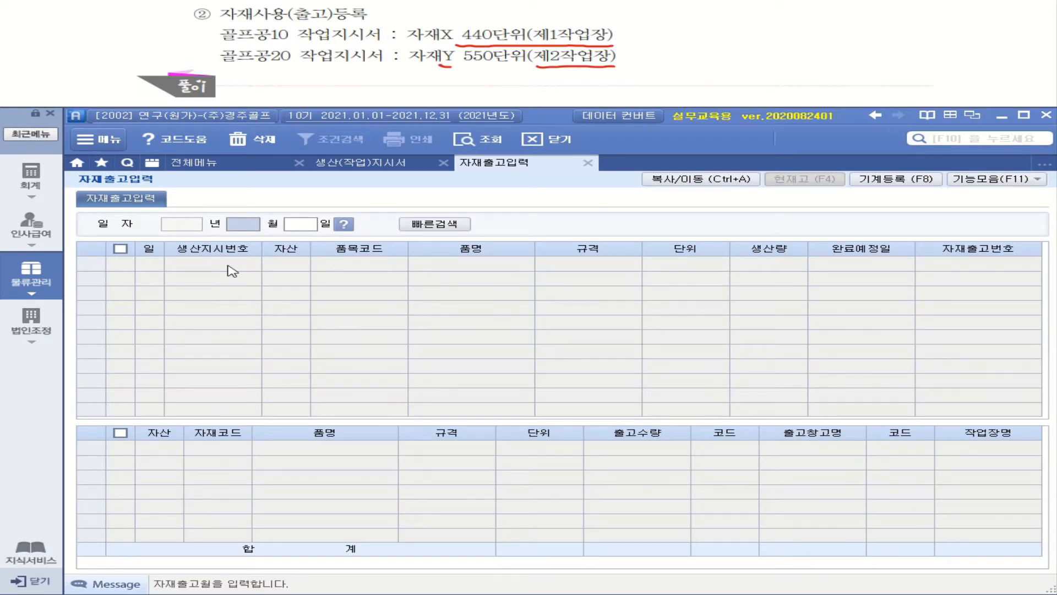
pyautogui.write('8')
pyautogui.press('Return')
pyautogui.write('3')
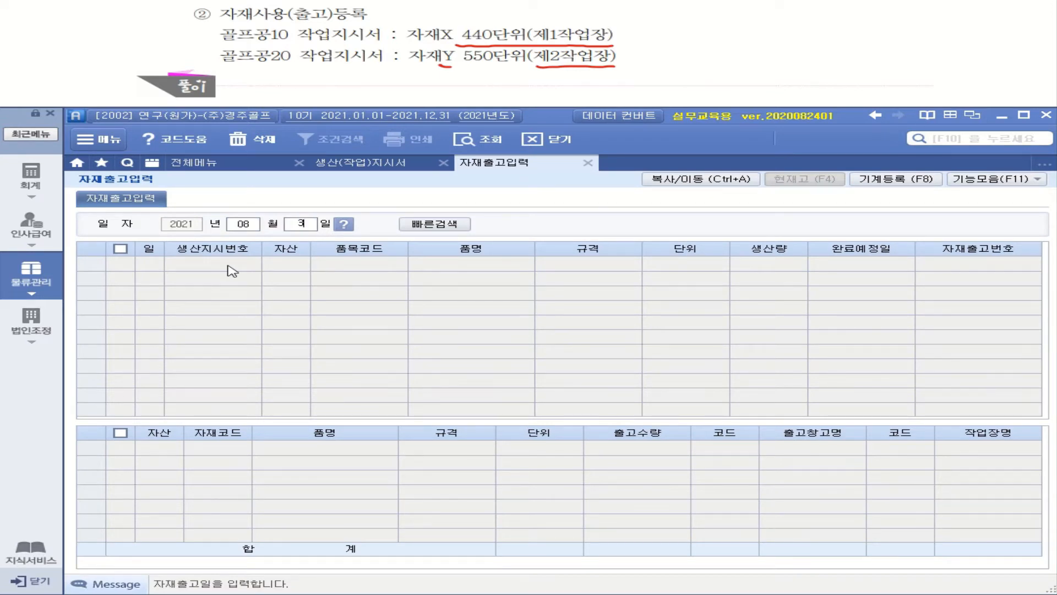
pyautogui.press('Return')
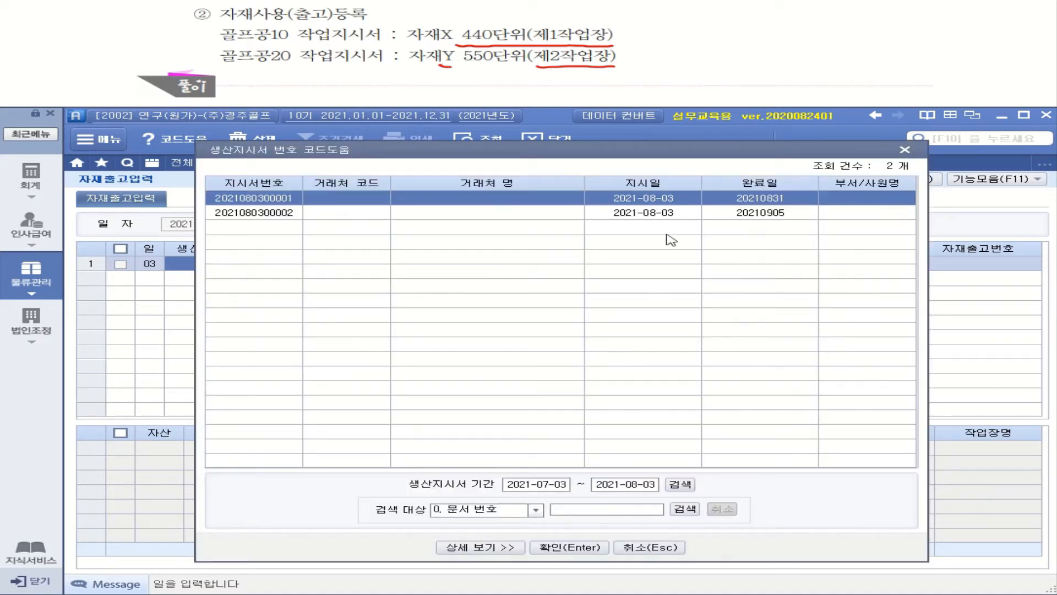
pyautogui.doubleClick(663, 204)
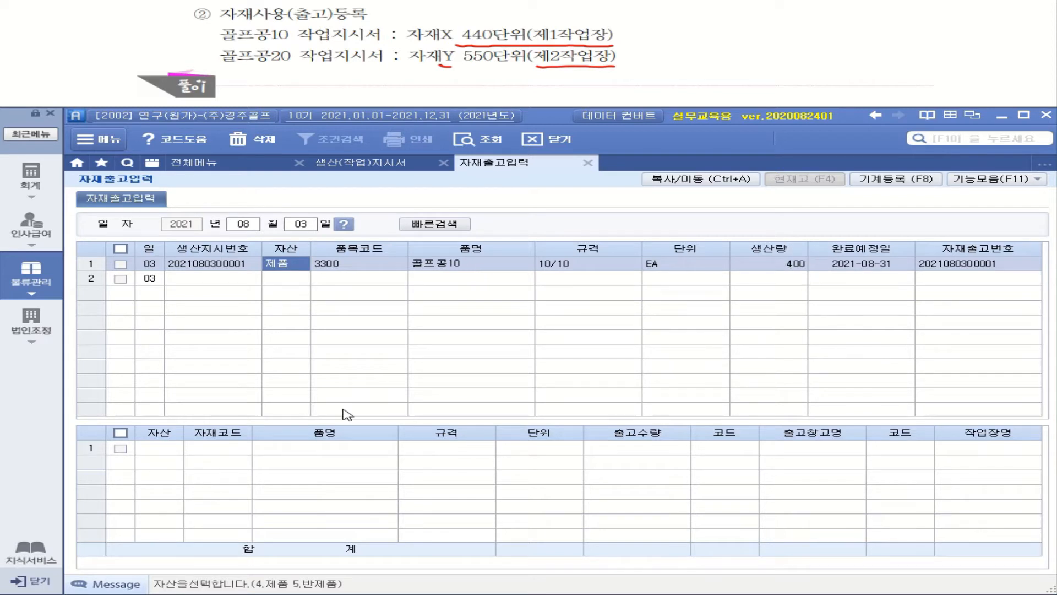
# Add the 원재료 item 자재X (code 3100) to the 골프공10 material issue with a 출고수량 of 440.
pyautogui.click(166, 447)
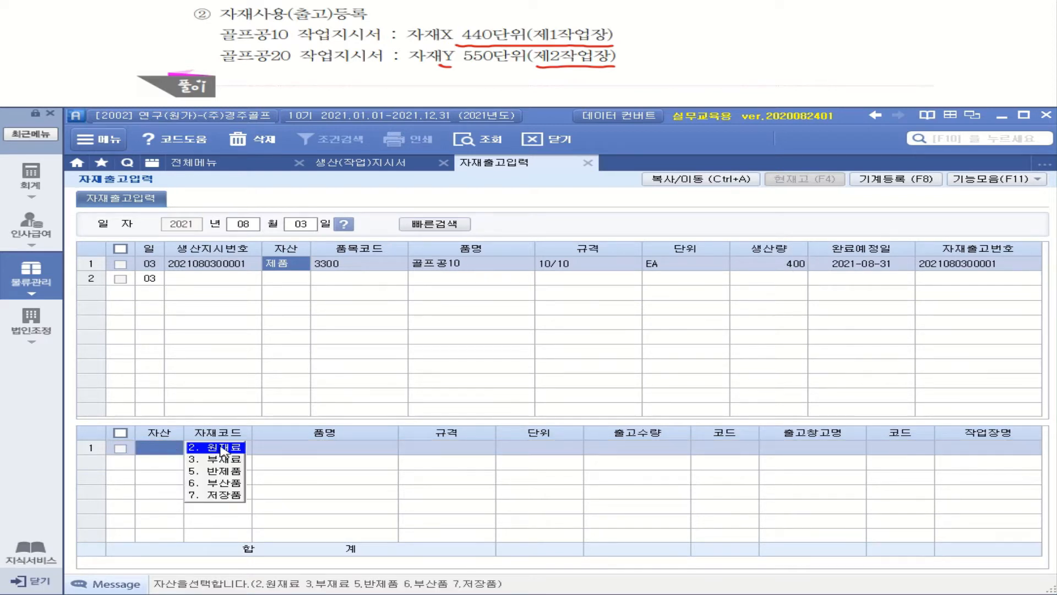
pyautogui.click(223, 447)
pyautogui.press('F2')
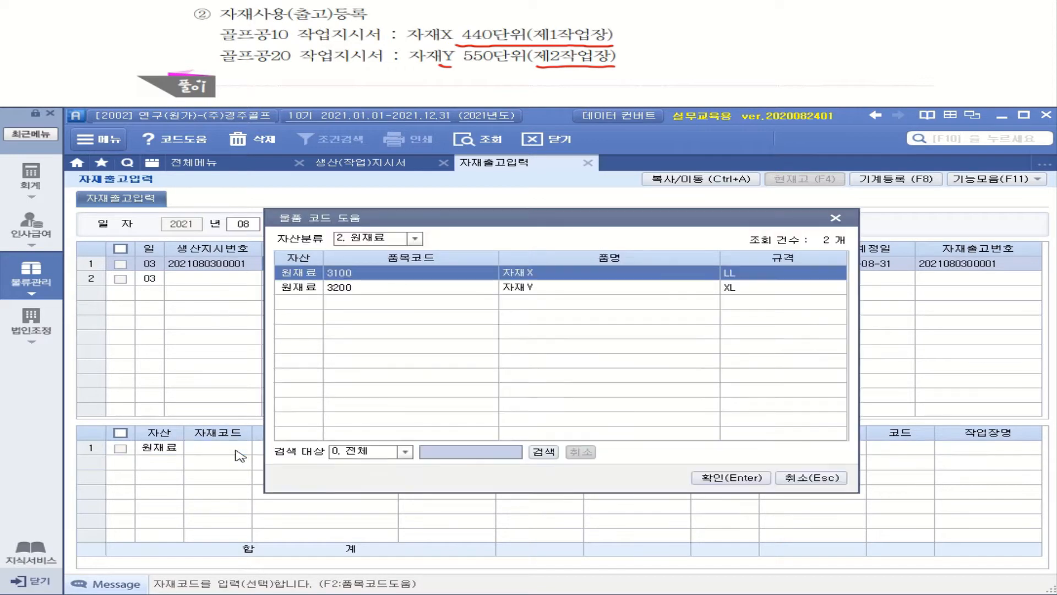
pyautogui.doubleClick(547, 277)
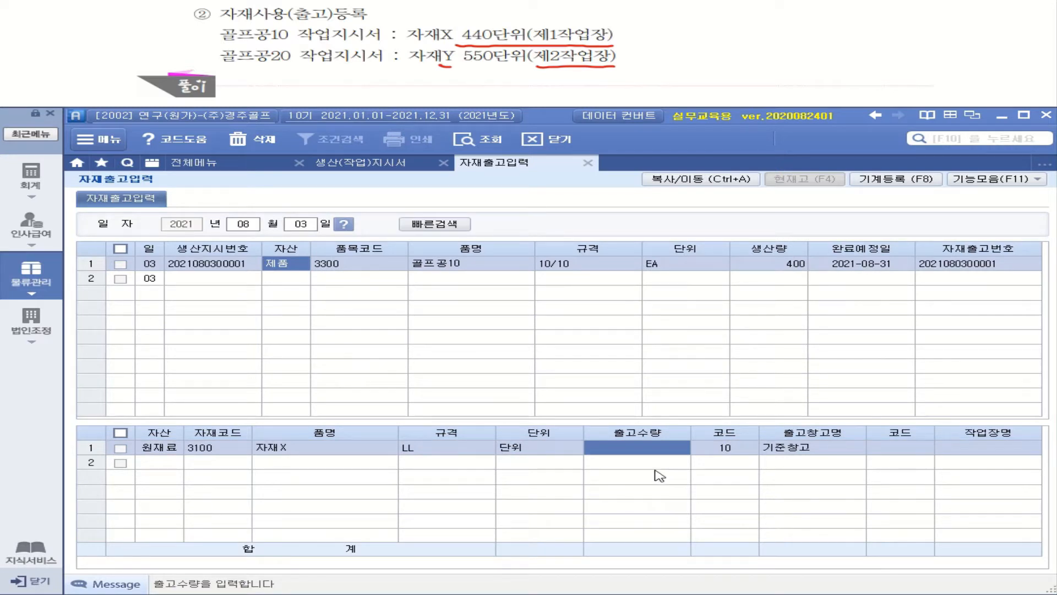
pyautogui.write('440')
pyautogui.press('Return')
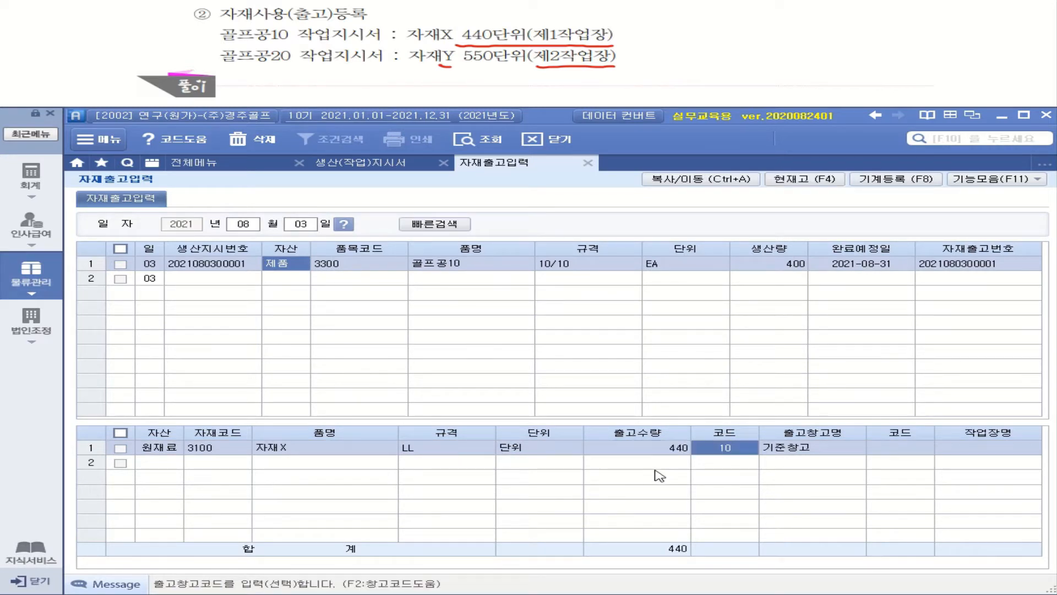
# Assign 제1작업장 (code 9000) as the workplace for the 자재X line.
pyautogui.click(893, 450)
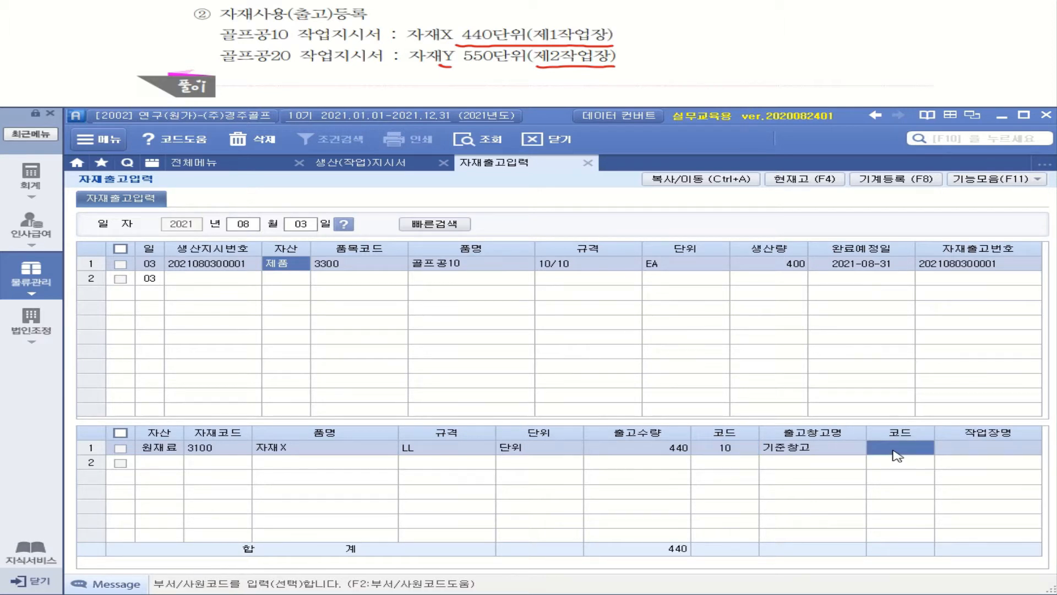
pyautogui.press('F2')
pyautogui.moveTo(698, 338); pyautogui.dragTo(699, 364)
pyautogui.click(493, 372)
pyautogui.doubleClick(493, 372)
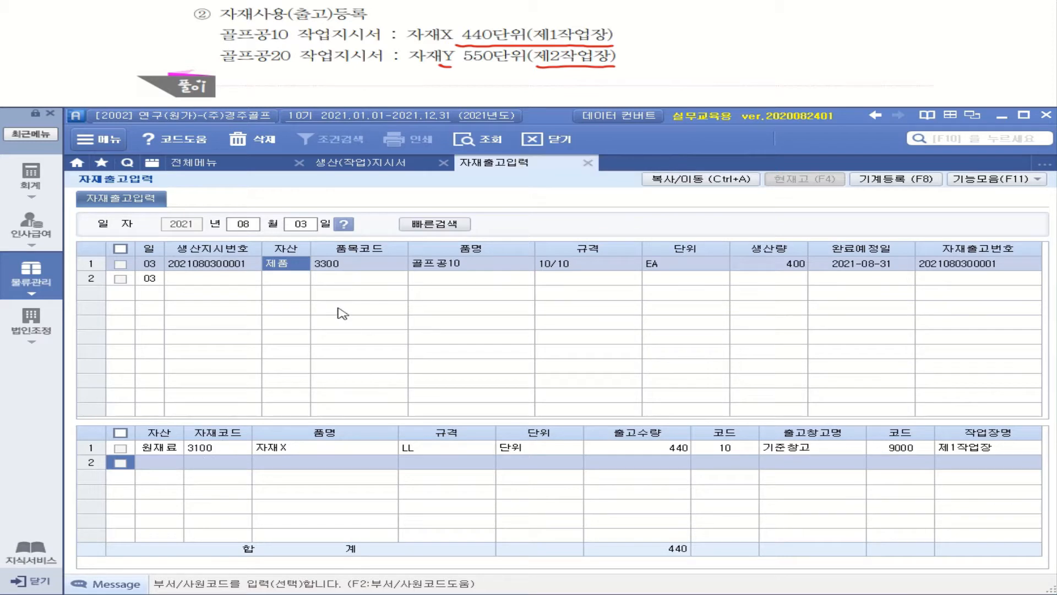
# Load the 골프공20 work order into the second row of the material issue entry.
pyautogui.click(238, 282)
pyautogui.press('F2')
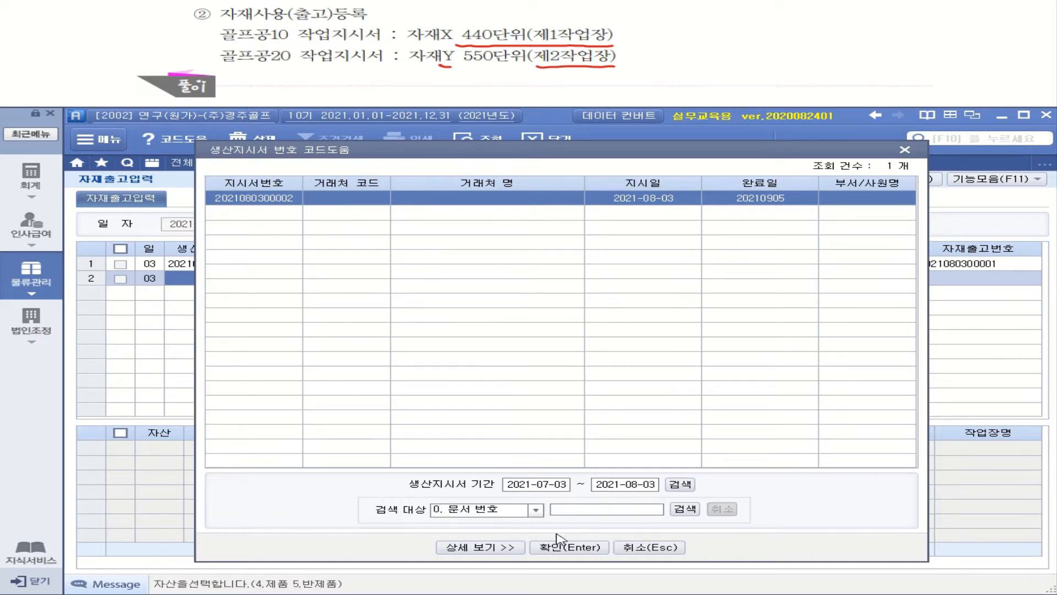
pyautogui.click(569, 546)
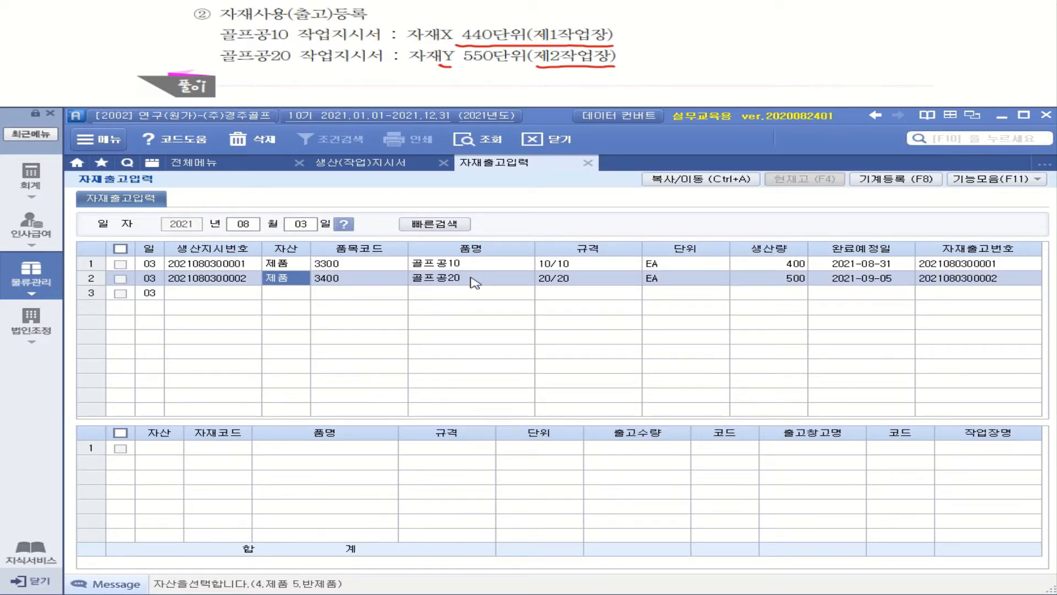
# Add the 원재료 item 자재Y (code 3200) to the 골프공20 material issue with a 출고수량 of 550.
pyautogui.click(156, 448)
pyautogui.click(249, 458)
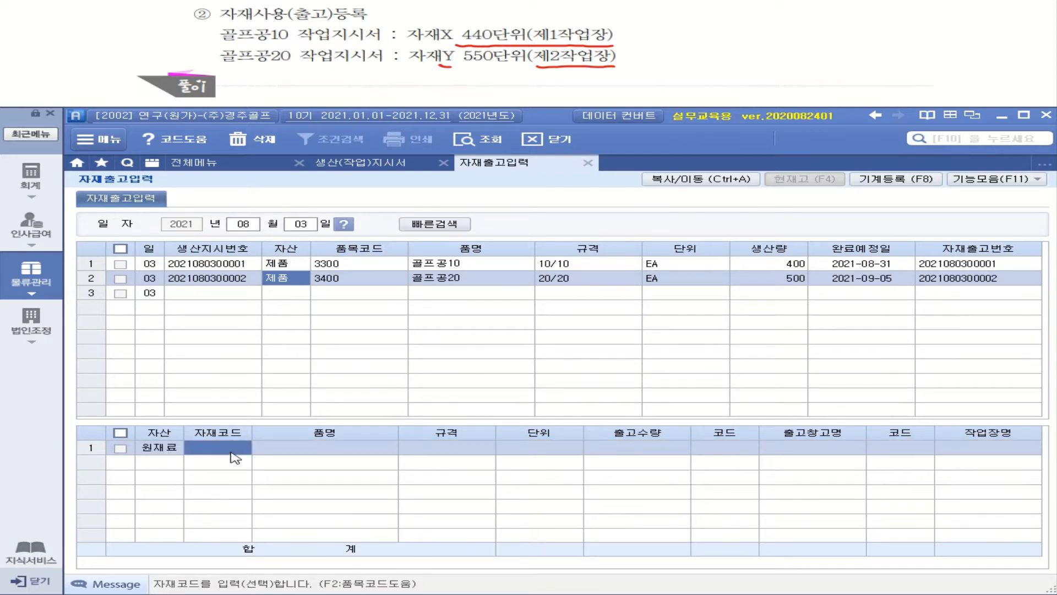
pyautogui.press('F2')
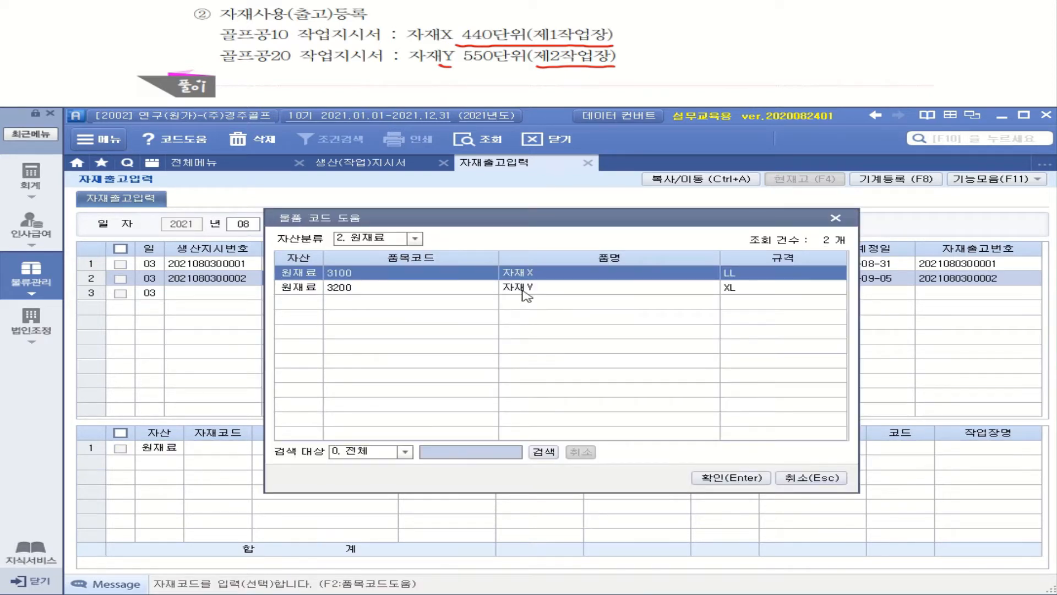
pyautogui.doubleClick(526, 289)
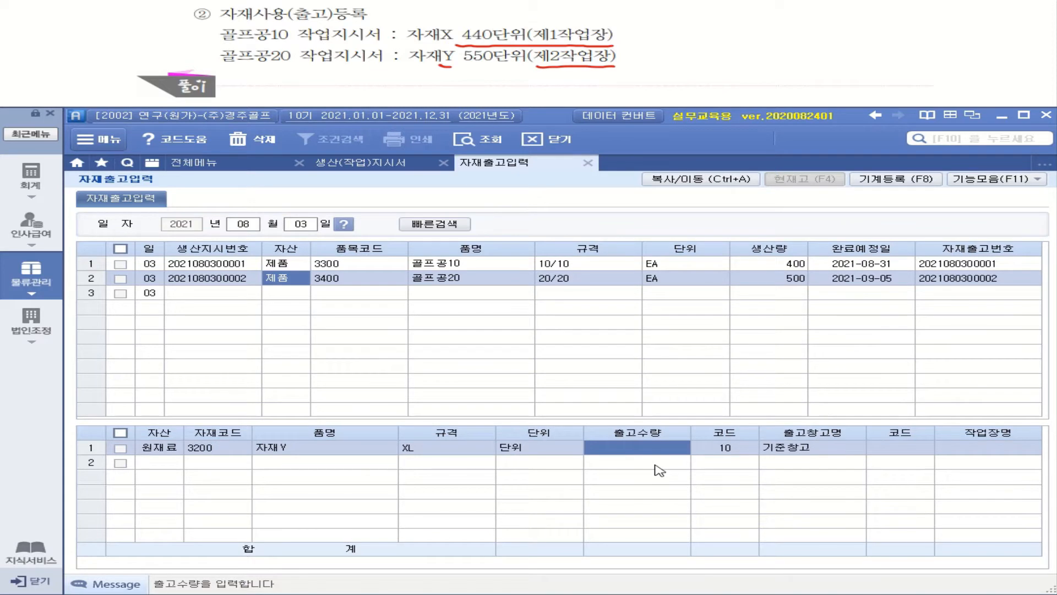
pyautogui.write('550')
pyautogui.press('Return')
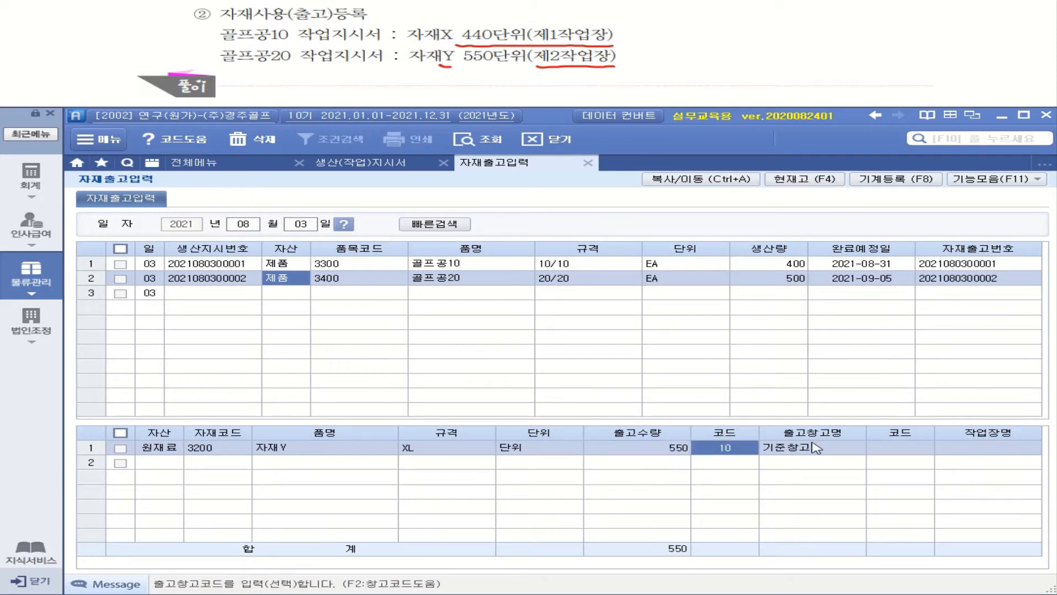
# Assign 제2작업장 (code 9100) as the workplace for the 자재Y line.
pyautogui.press('Return')
pyautogui.press('F2')
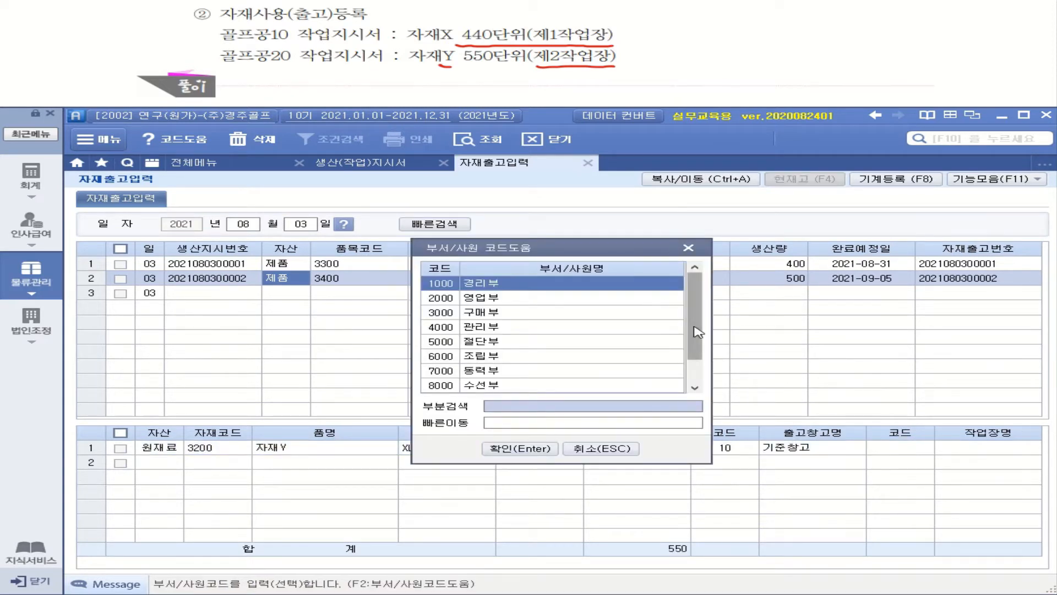
pyautogui.scroll(-1, 698, 330)
pyautogui.doubleClick(520, 385)
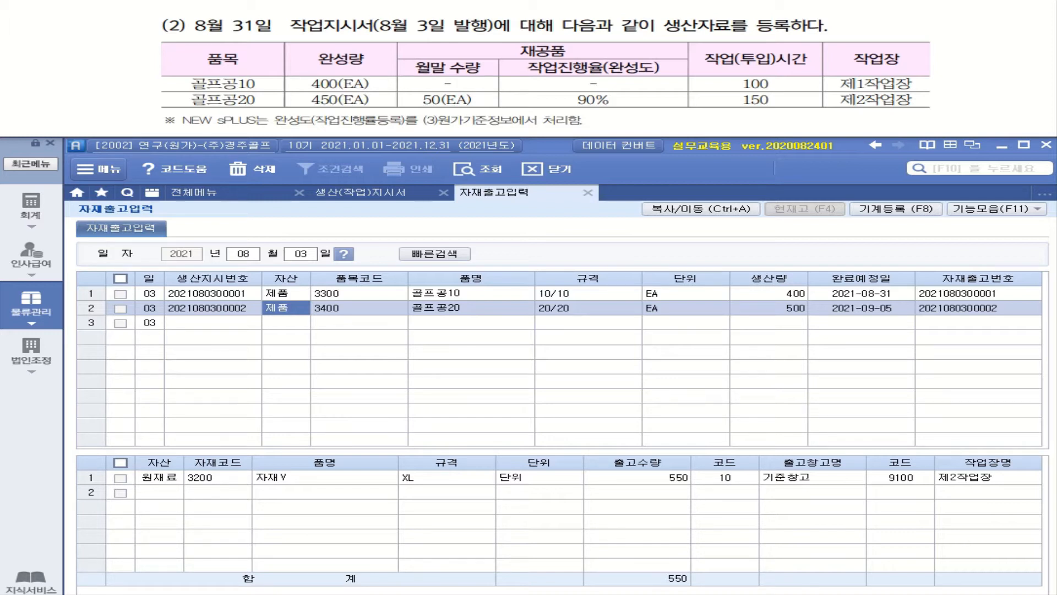
pyautogui.moveTo(663, 33); pyautogui.dragTo(838, 36)
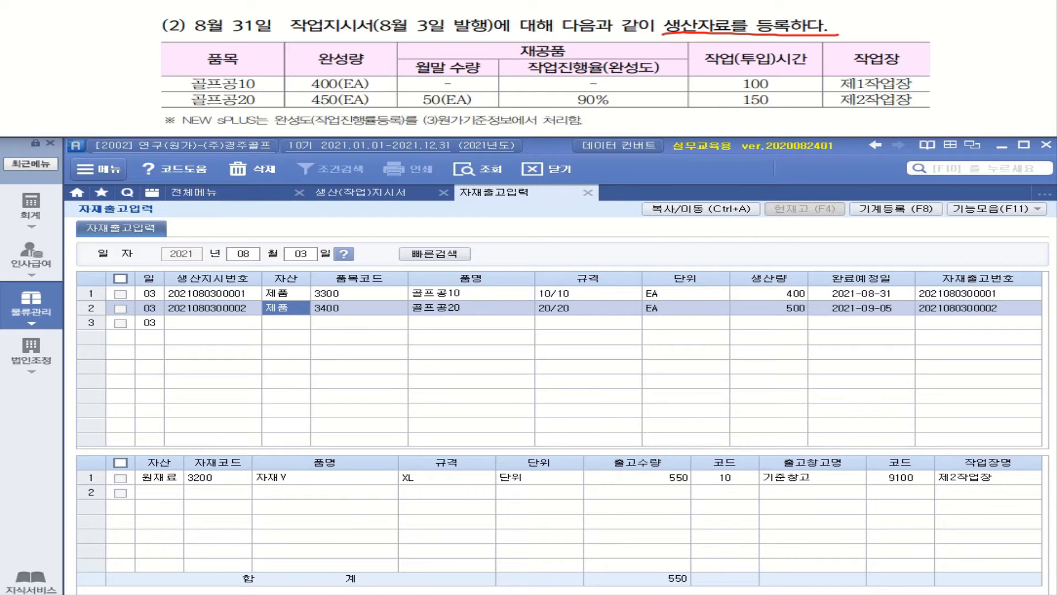
pyautogui.moveTo(307, 87); pyautogui.dragTo(367, 86)
pyautogui.moveTo(736, 91); pyautogui.dragTo(776, 88)
pyautogui.moveTo(306, 107); pyautogui.dragTo(368, 104)
pyautogui.moveTo(416, 108); pyautogui.dragTo(472, 106)
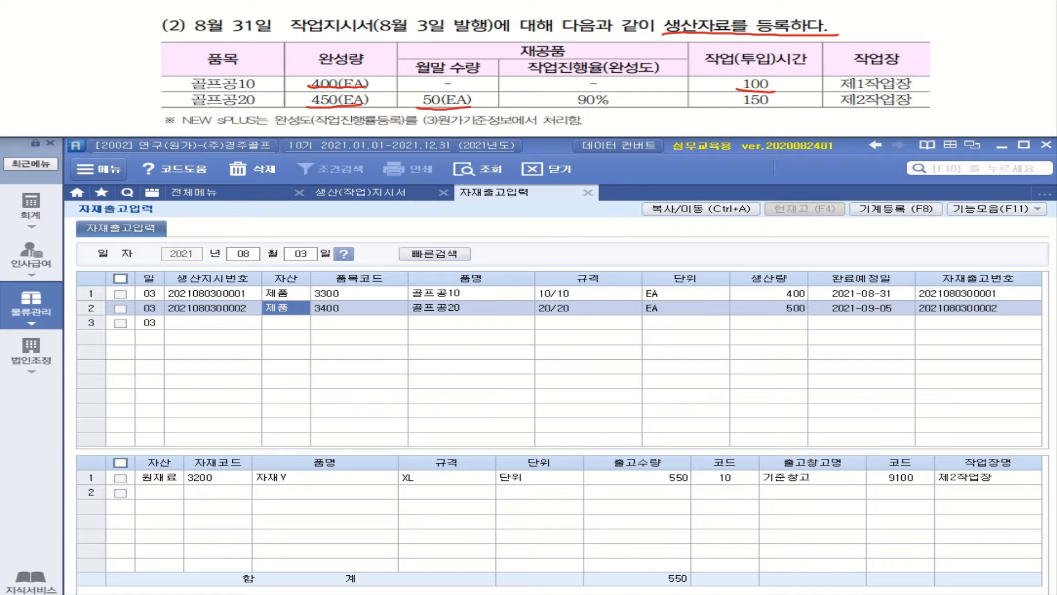
pyautogui.moveTo(599, 109)
pyautogui.mouseDown()
pyautogui.moveTo(576, 108)
pyautogui.moveTo(621, 87)
pyautogui.moveTo(614, 108)
pyautogui.mouseUp()
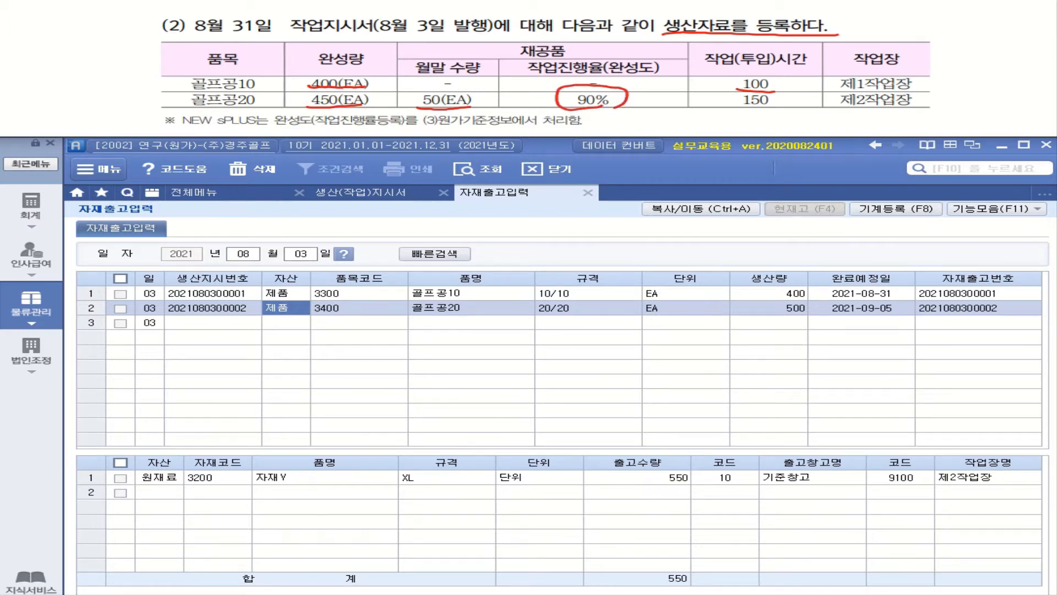
pyautogui.moveTo(724, 107); pyautogui.dragTo(781, 110)
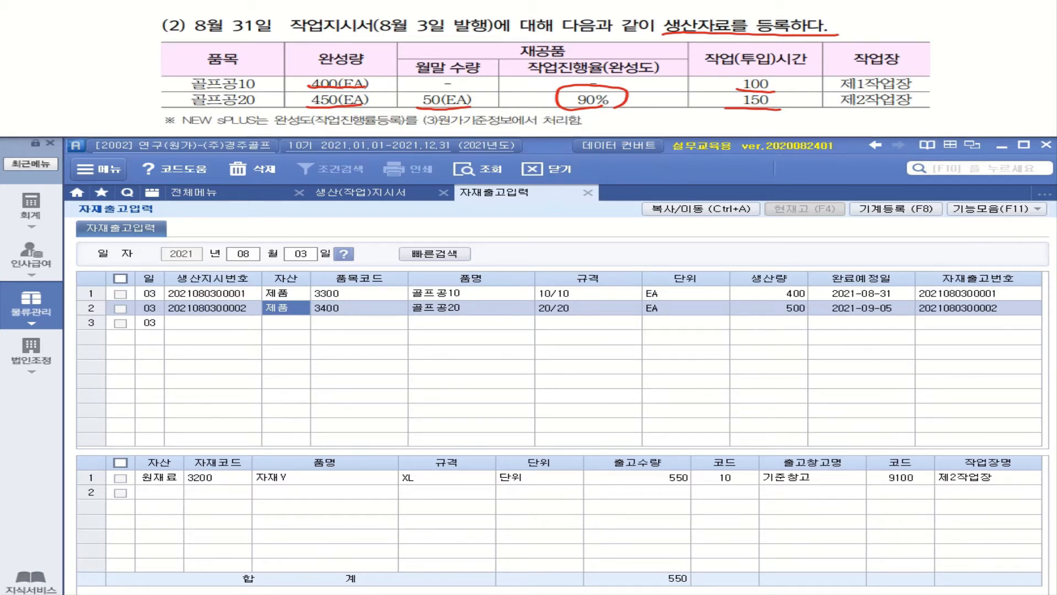
# Open 생산입고입력 for August 31 and load the work order for 골프공10.
pyautogui.click(36, 310)
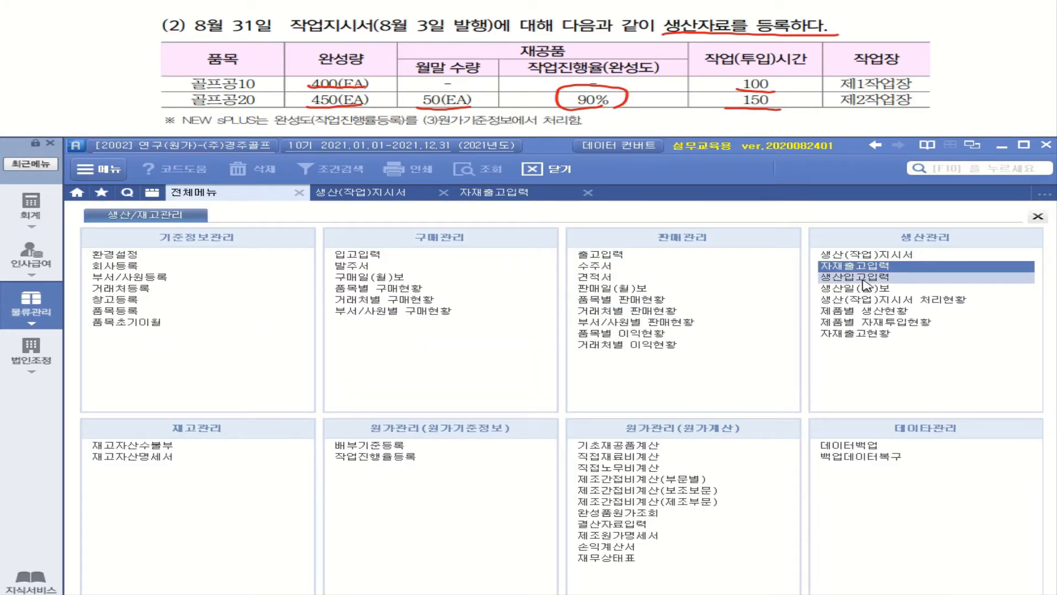
pyautogui.click(864, 280)
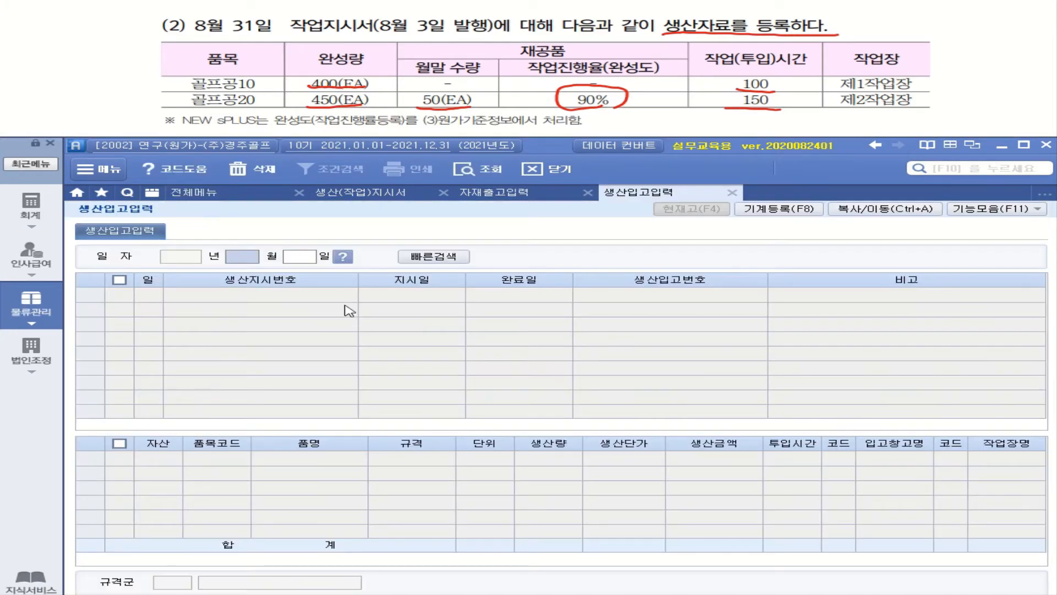
pyautogui.write('08')
pyautogui.press('Return')
pyautogui.write('31')
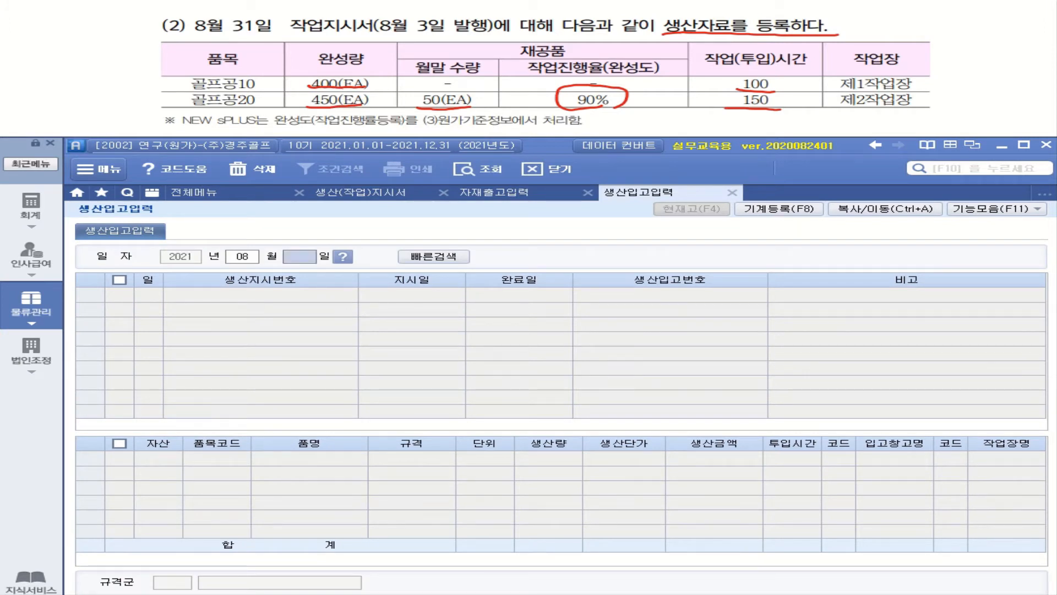
pyautogui.press('Return')
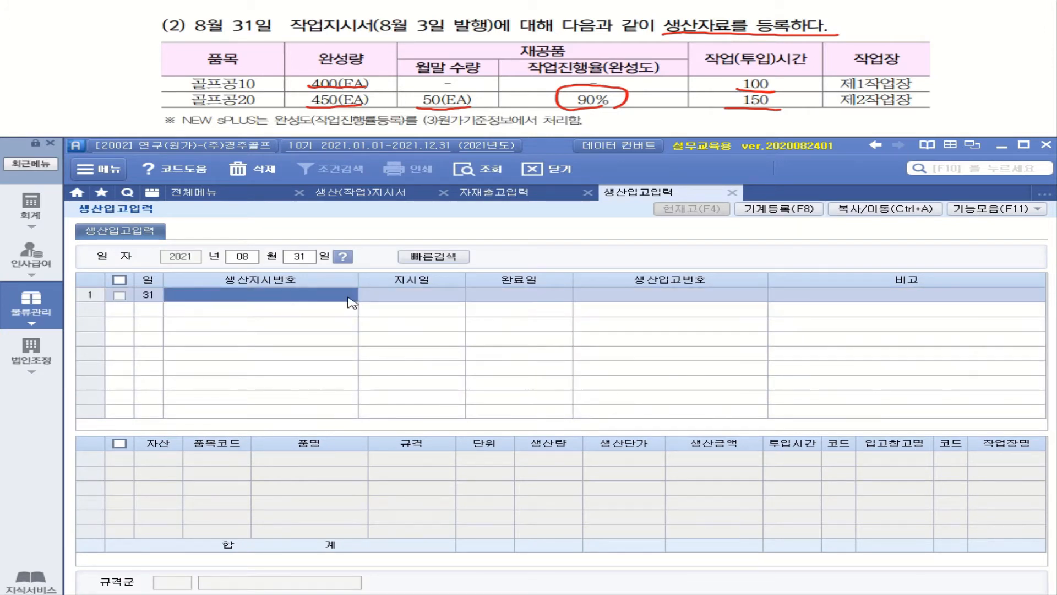
pyautogui.press('F2')
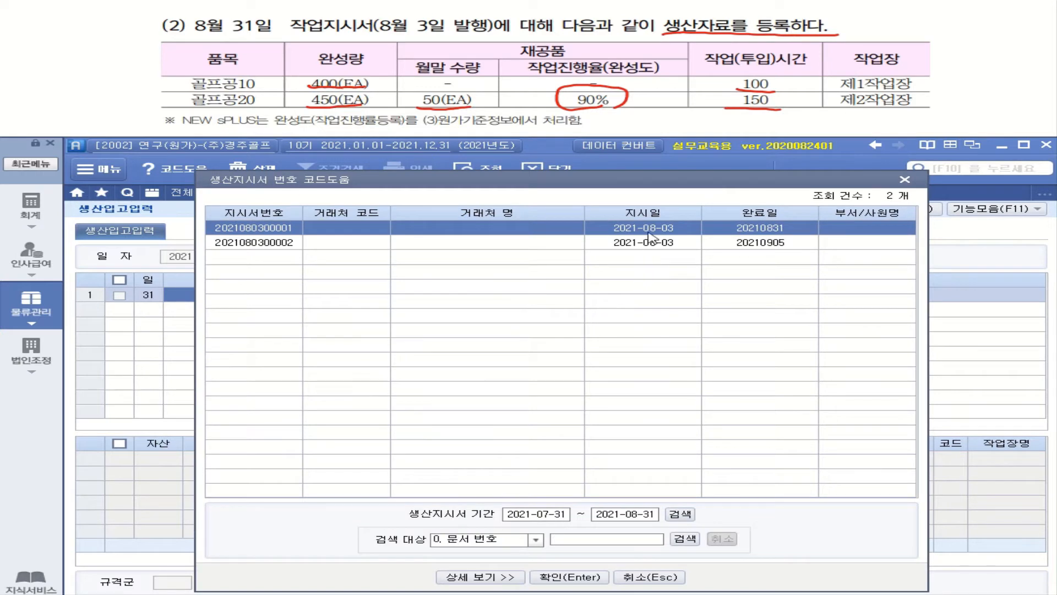
pyautogui.click(582, 579)
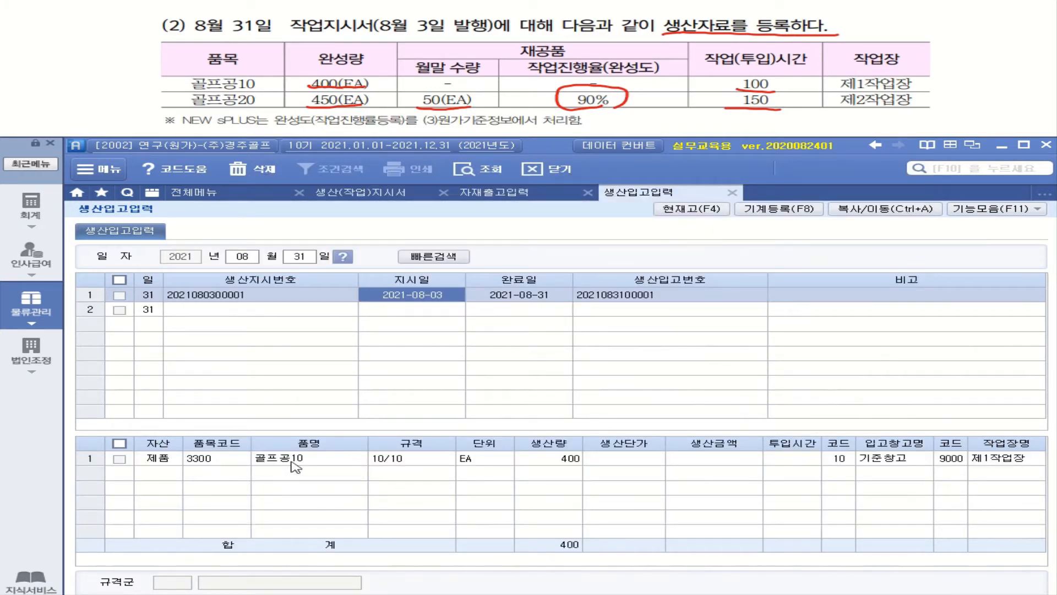
# Set the 투입시간 of the 골프공10 production receipt line to 100.
pyautogui.click(560, 460)
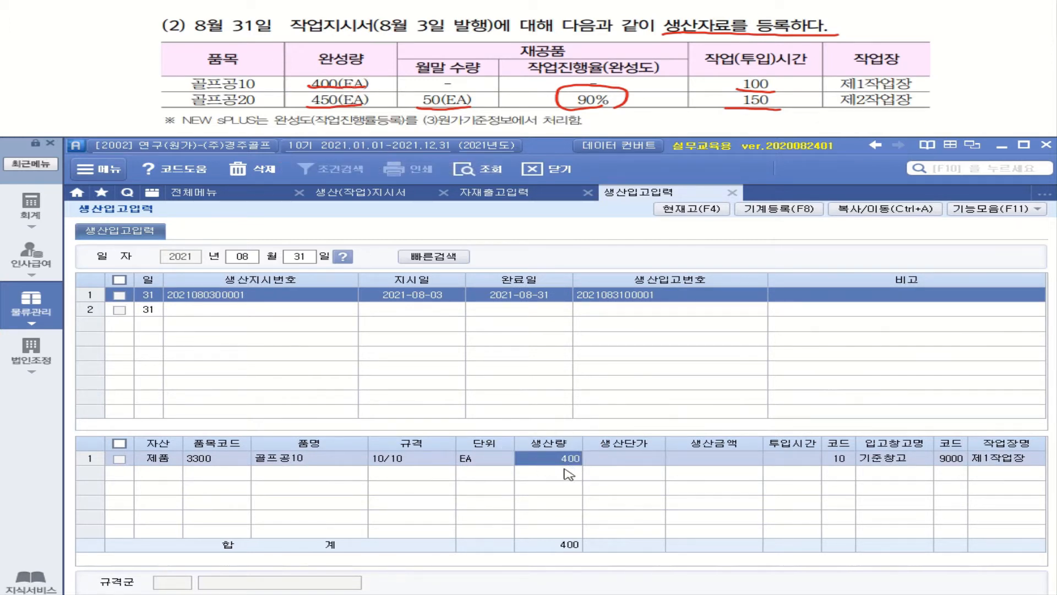
pyautogui.click(804, 461)
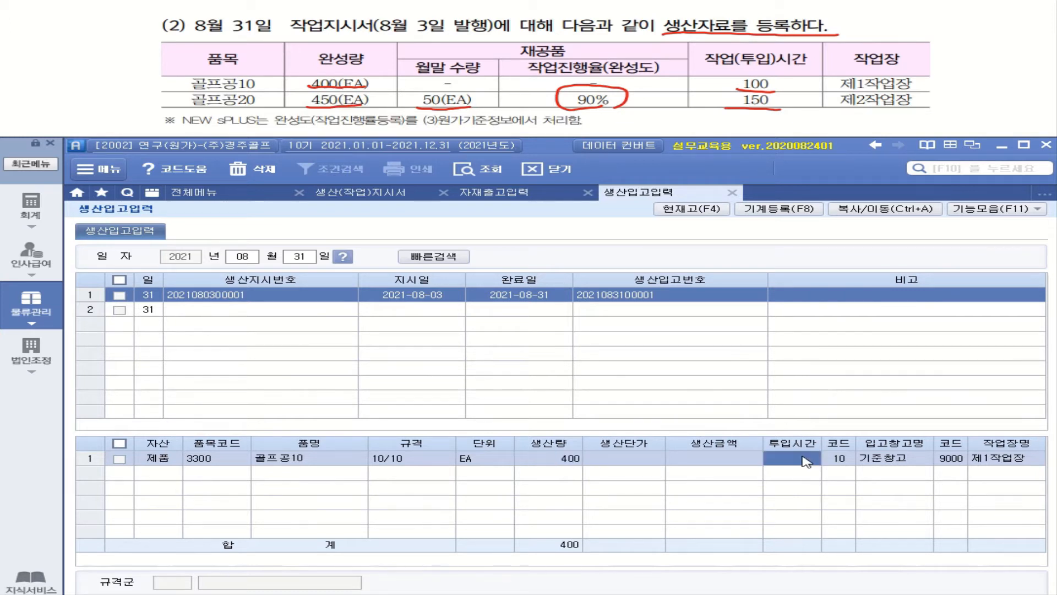
pyautogui.write('100')
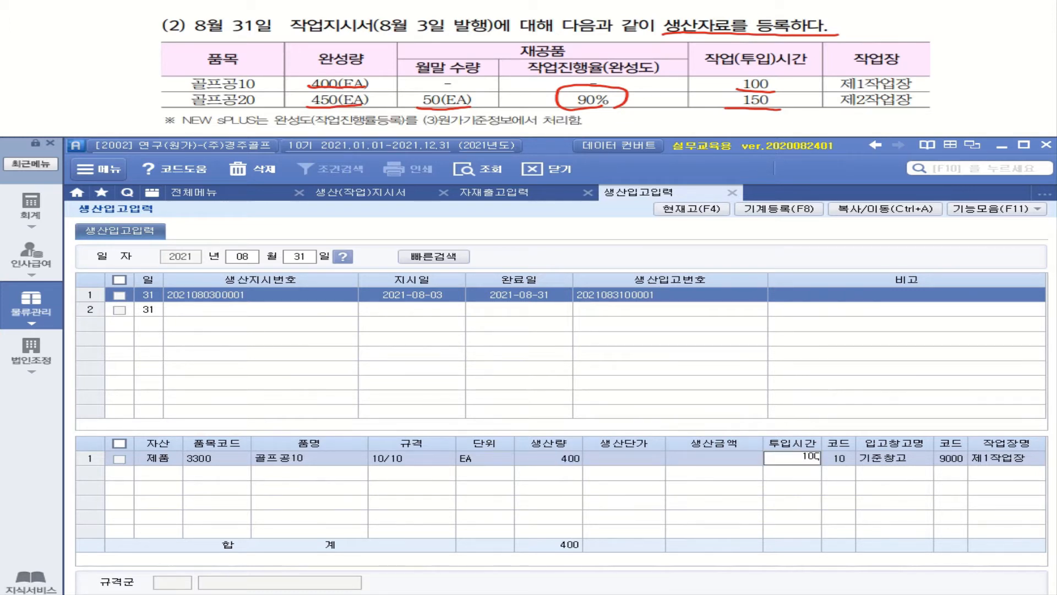
pyautogui.press('Return')
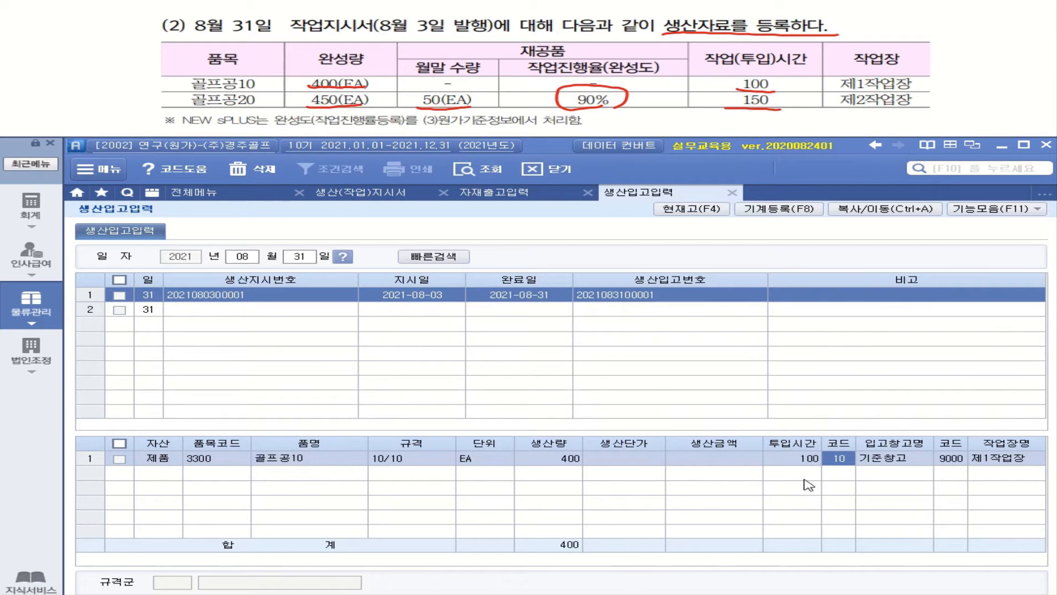
pyautogui.click(321, 311)
pyautogui.press('F2')
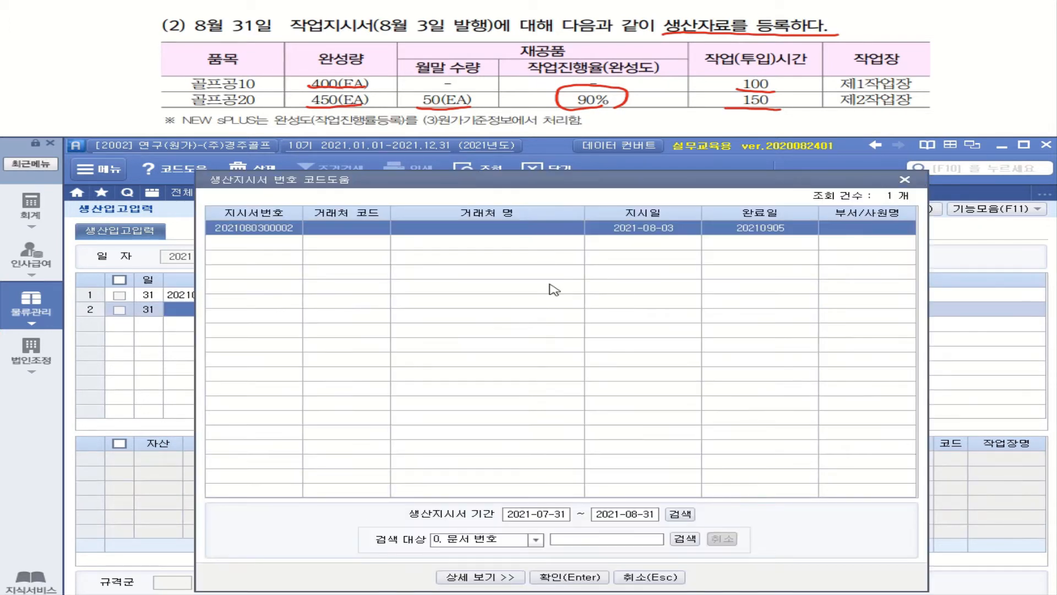
pyautogui.click(568, 575)
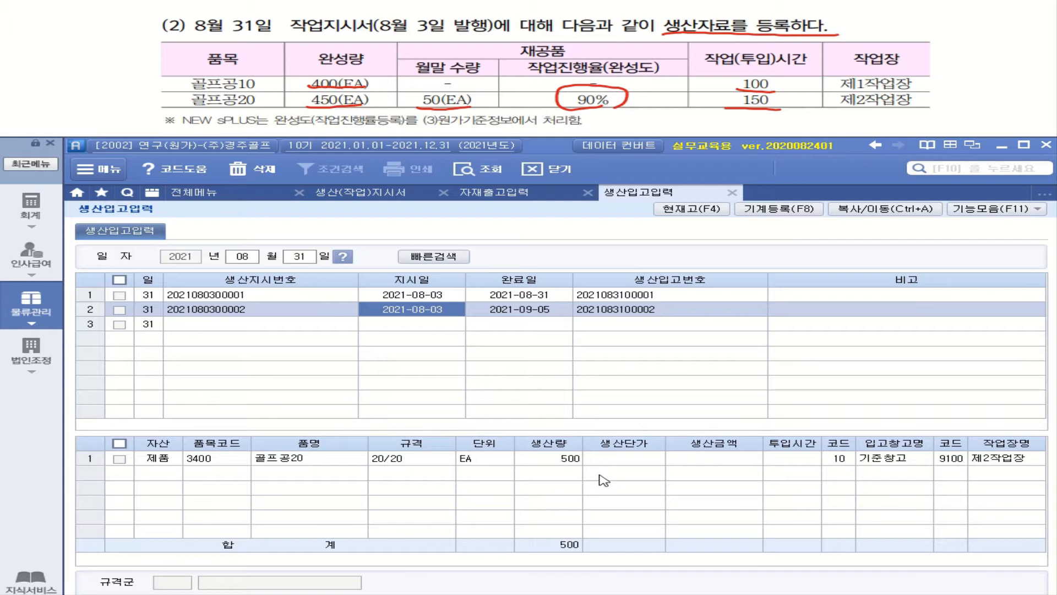
# Set the 골프공20 receipt line to a 생산량 of 450 and a 투입시간 of 150.
pyautogui.click(562, 460)
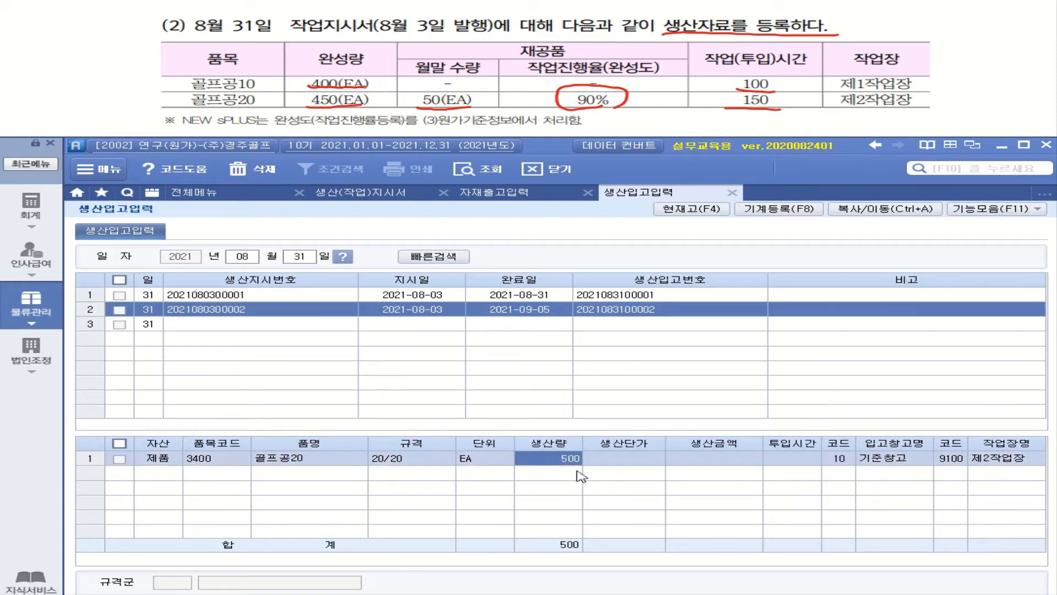
pyautogui.write('450')
pyautogui.press('Return')
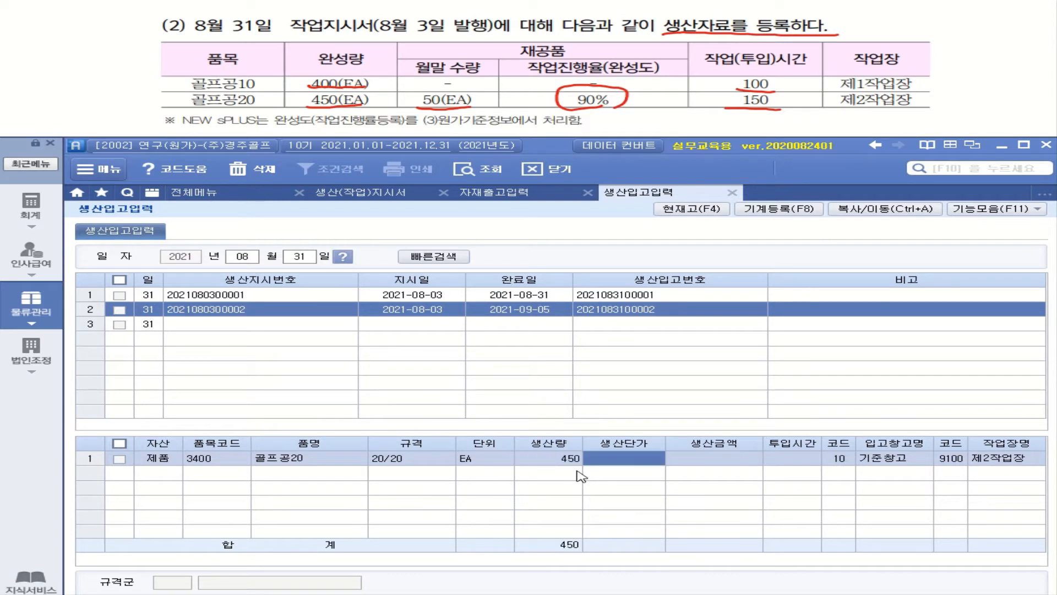
pyautogui.press('Return')
pyautogui.press('Return')
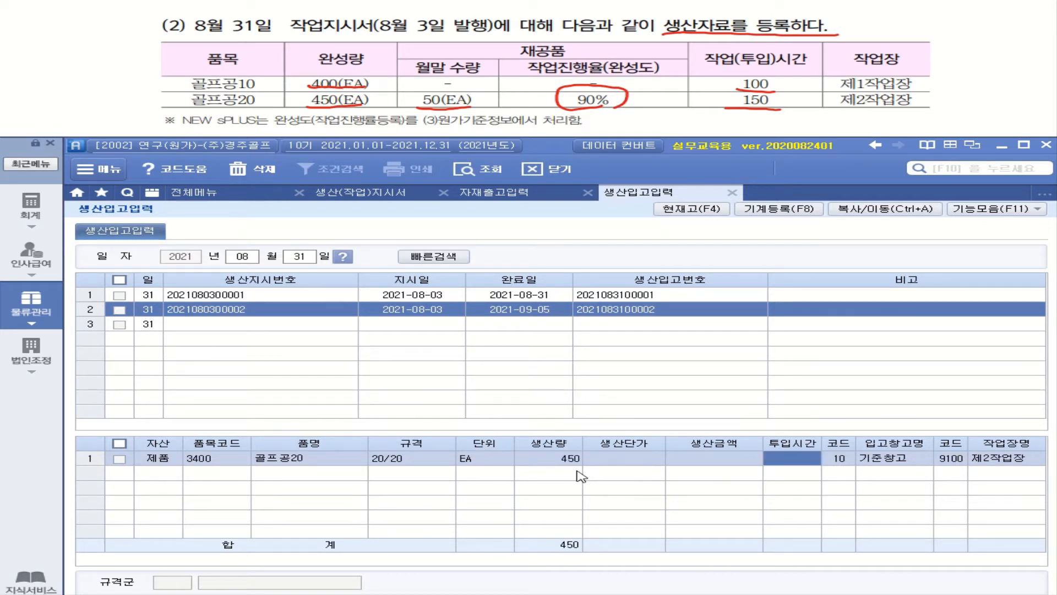
pyautogui.write('150')
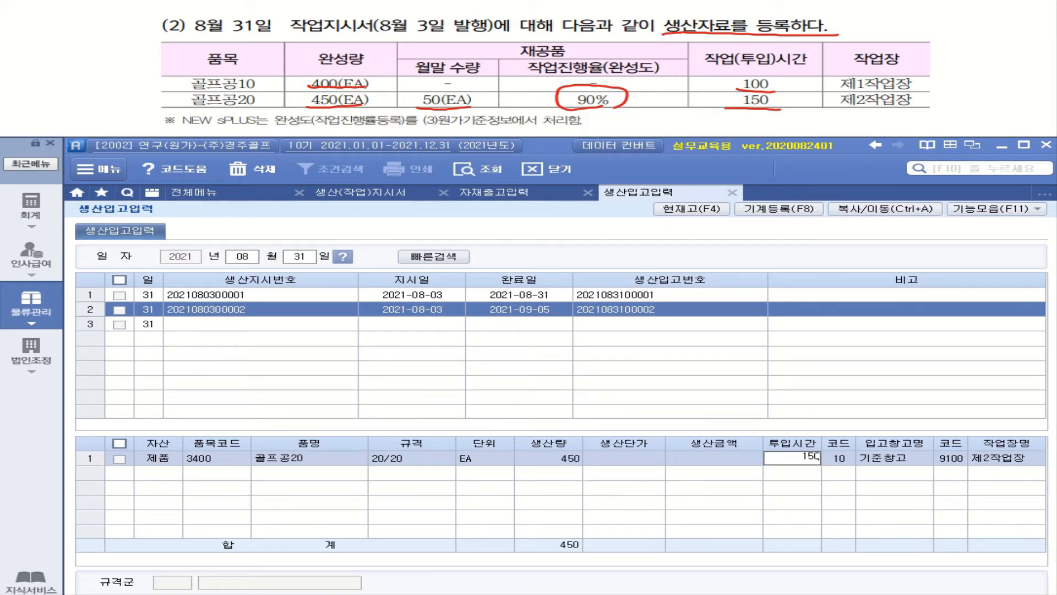
pyautogui.press('Return')
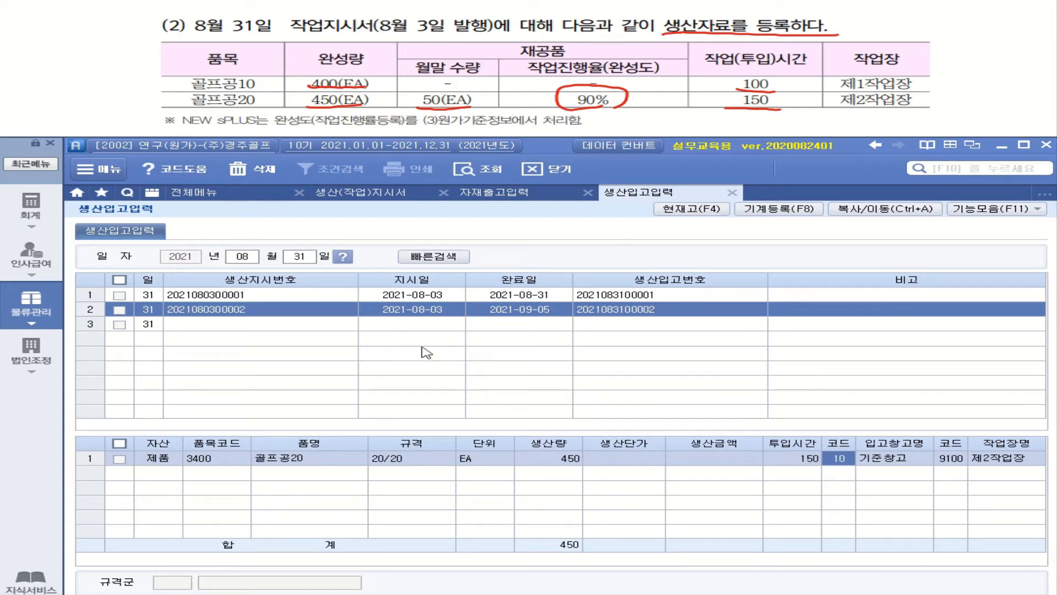
pyautogui.click(339, 322)
pyautogui.click(332, 296)
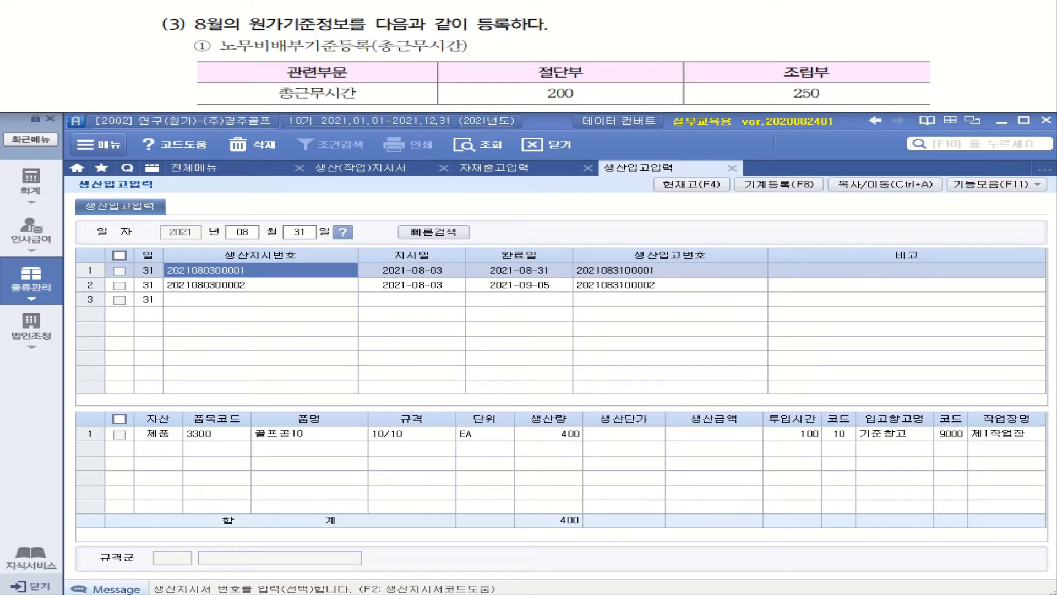
# Open 배부기준등록 and set the 노무비배분 month to 08 of 2021.
pyautogui.moveTo(381, 51)
pyautogui.mouseDown()
pyautogui.moveTo(423, 56)
pyautogui.moveTo(449, 38)
pyautogui.moveTo(376, 47)
pyautogui.mouseUp()
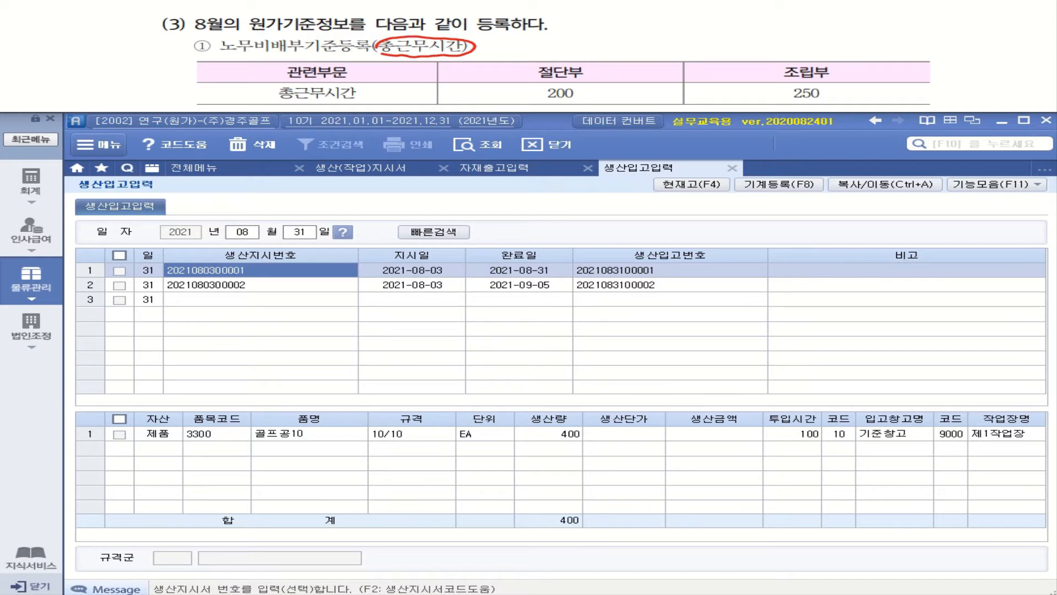
pyautogui.click(33, 290)
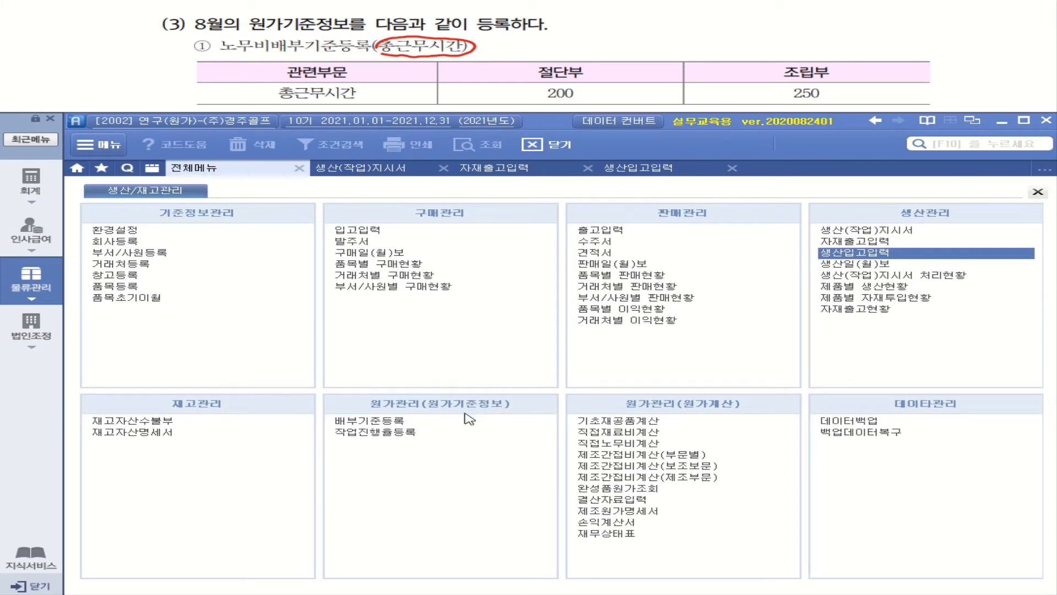
pyautogui.click(388, 423)
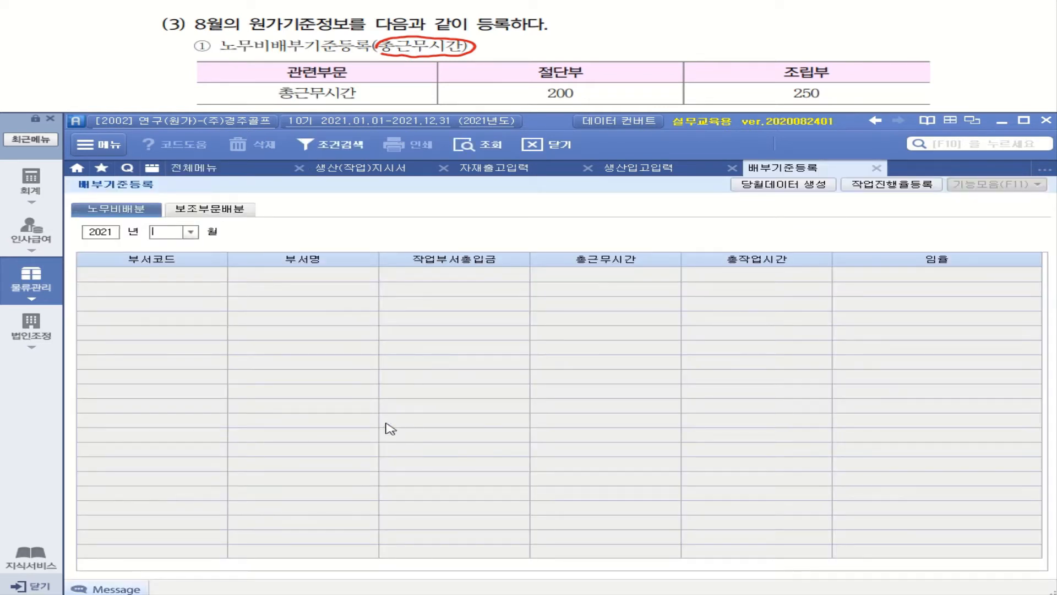
pyautogui.click(190, 232)
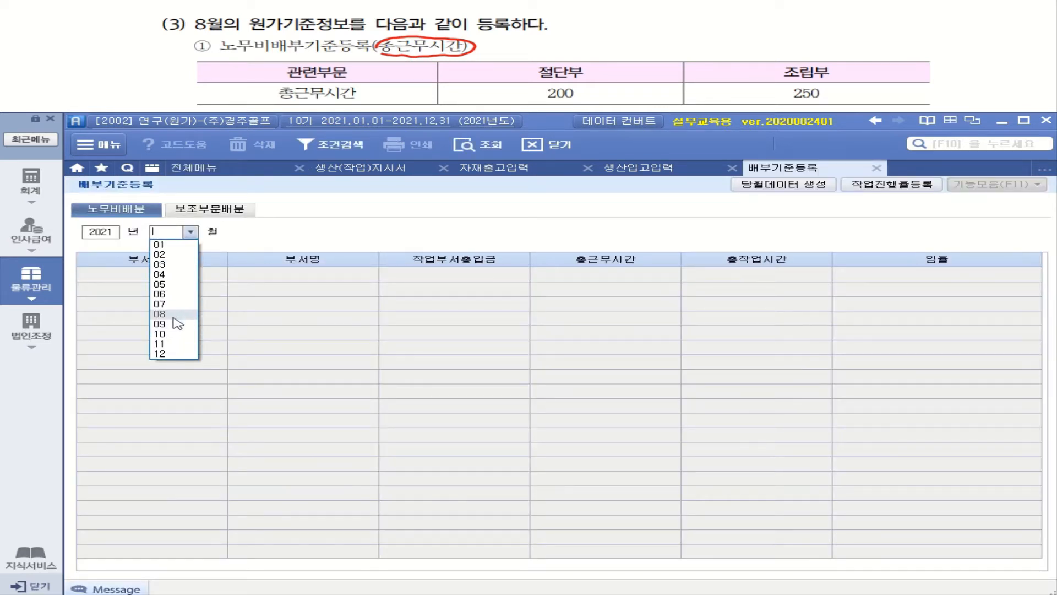
pyautogui.click(173, 315)
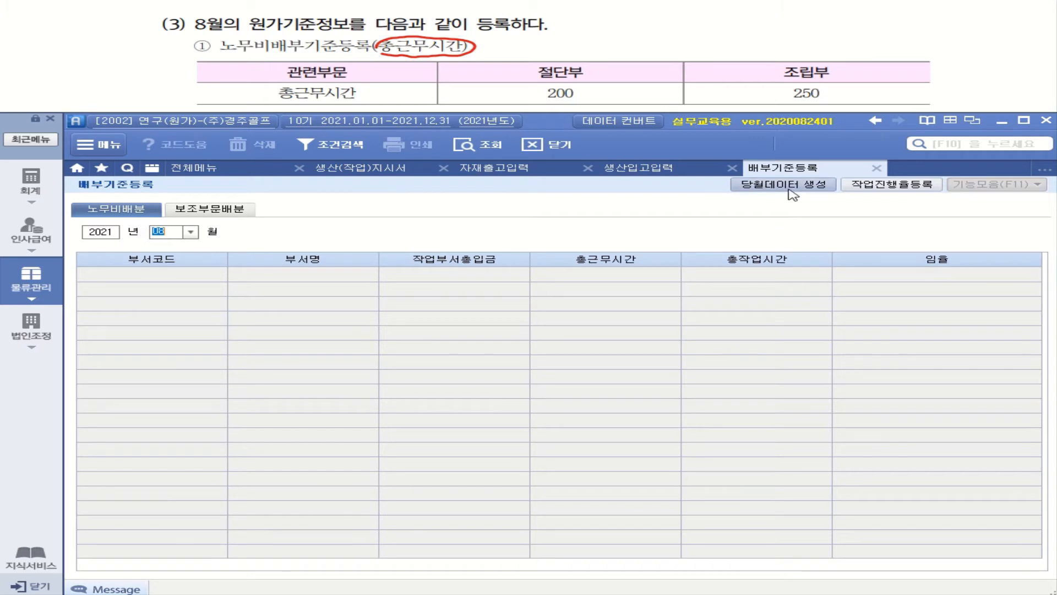
pyautogui.click(164, 229)
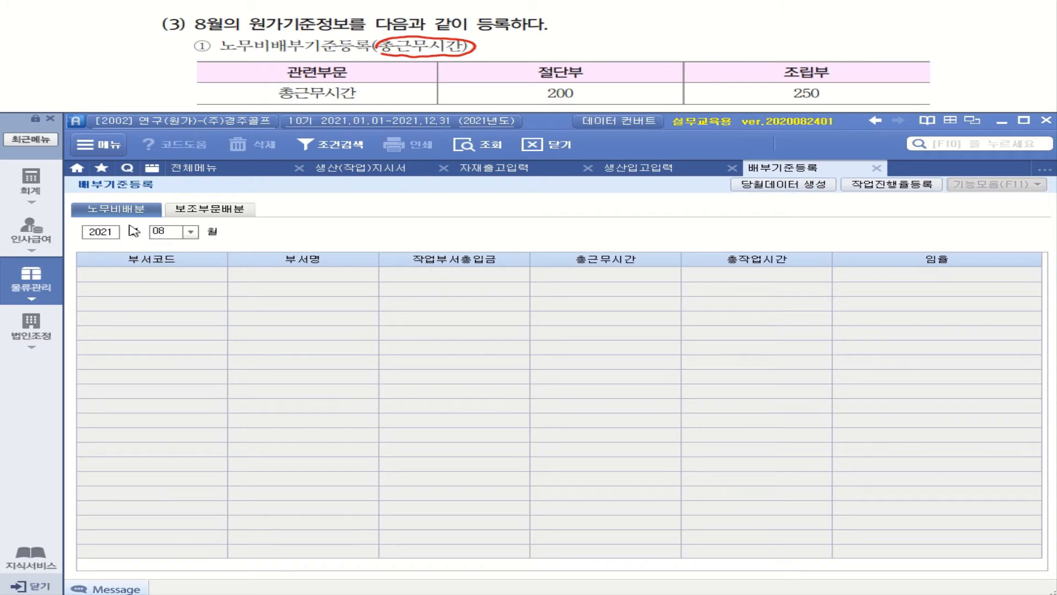
# Generate the current month's labor cost data (당월데이터 생성) for 노무비배분, agreeing to the re-aggregation.
pyautogui.click(776, 187)
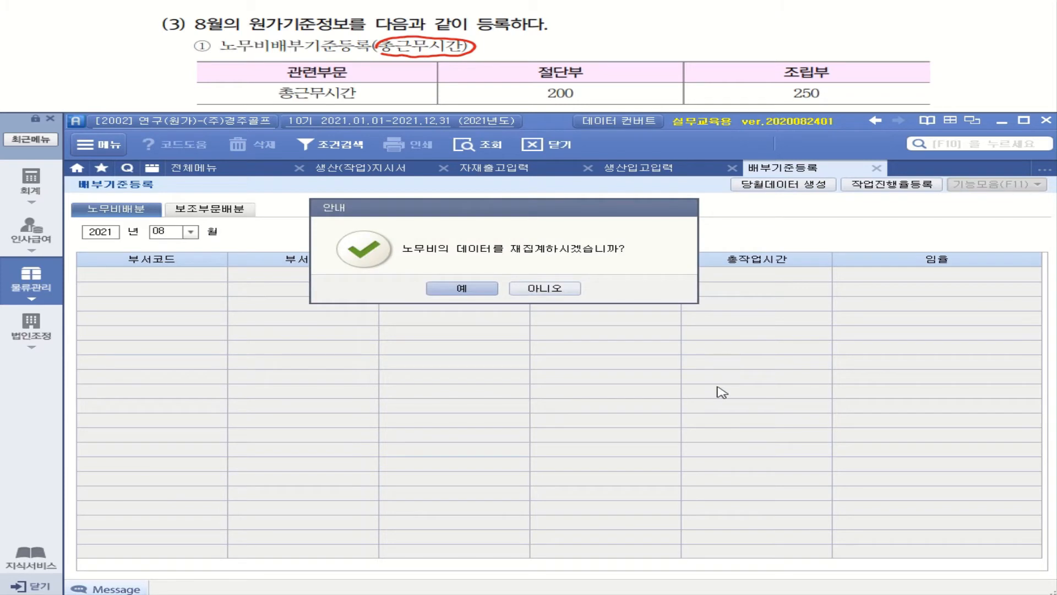
pyautogui.click(468, 288)
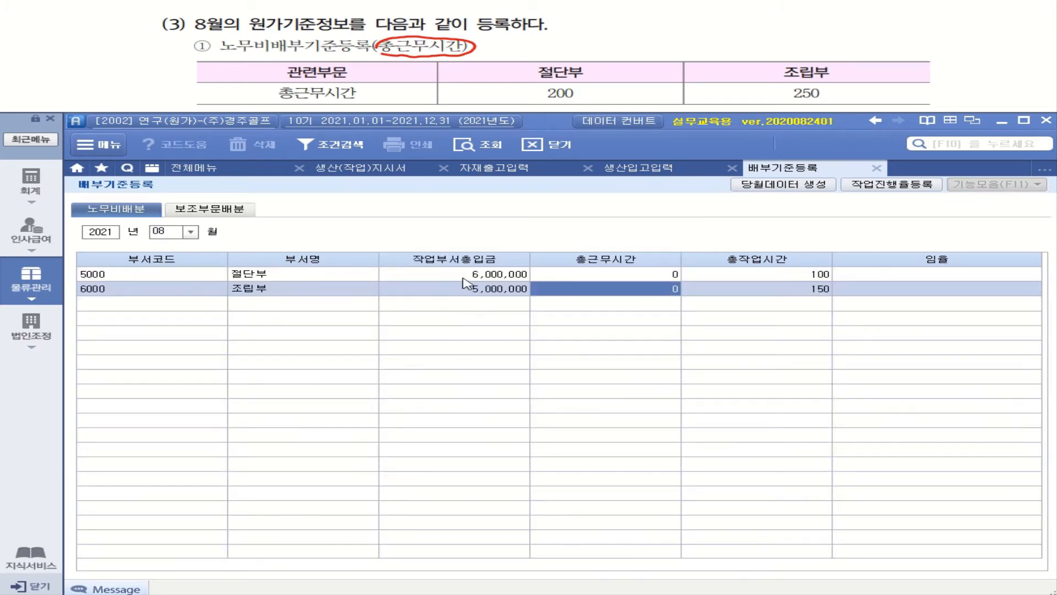
pyautogui.click(461, 279)
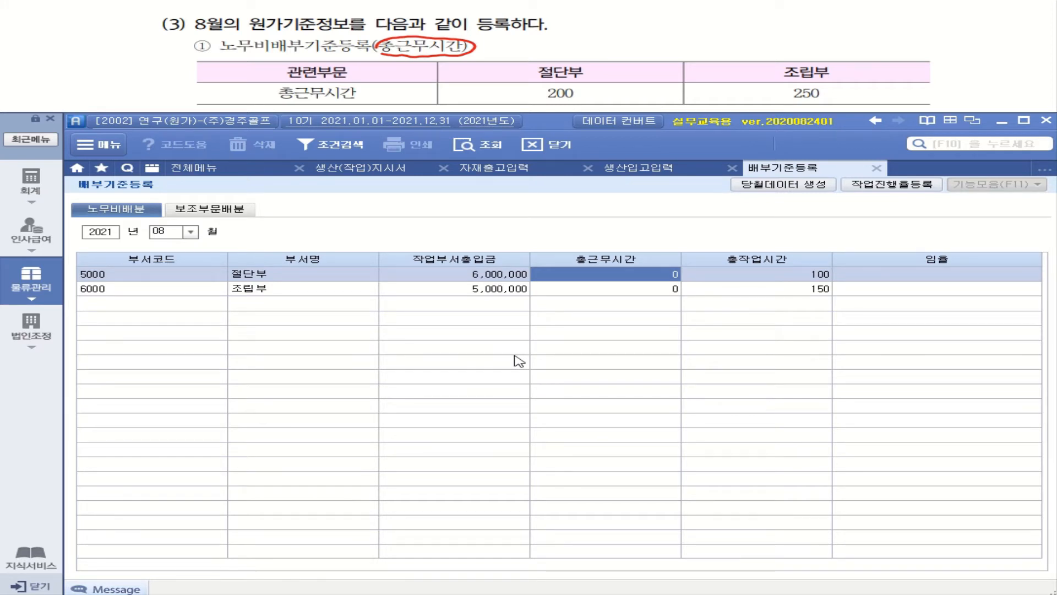
pyautogui.click(506, 290)
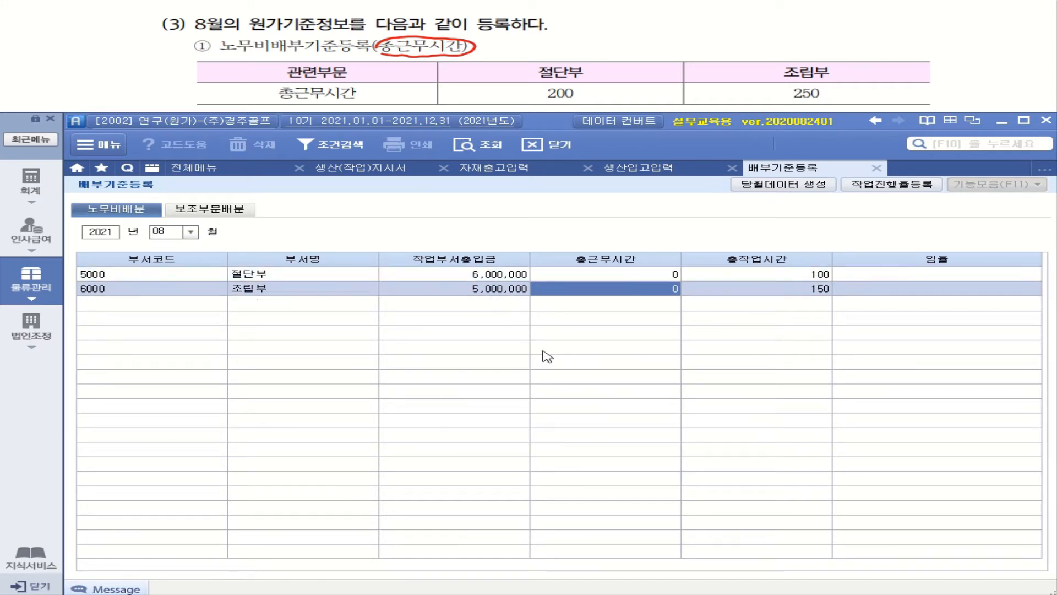
# Enter the 총근무시간 for labor cost allocation: 200 for 절단부 and 250 for 조립부.
pyautogui.click(572, 279)
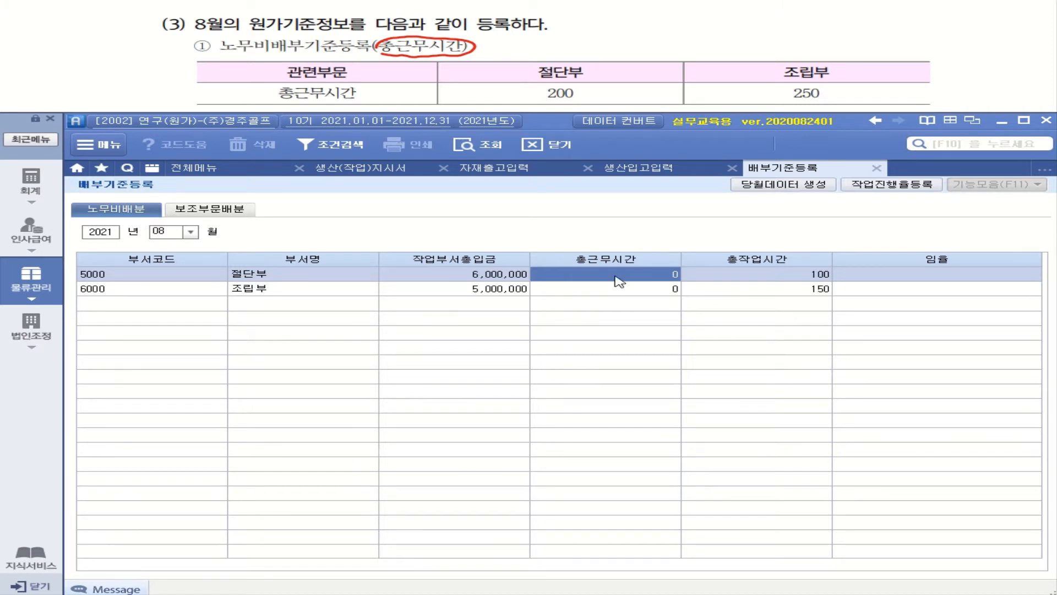
pyautogui.write('200')
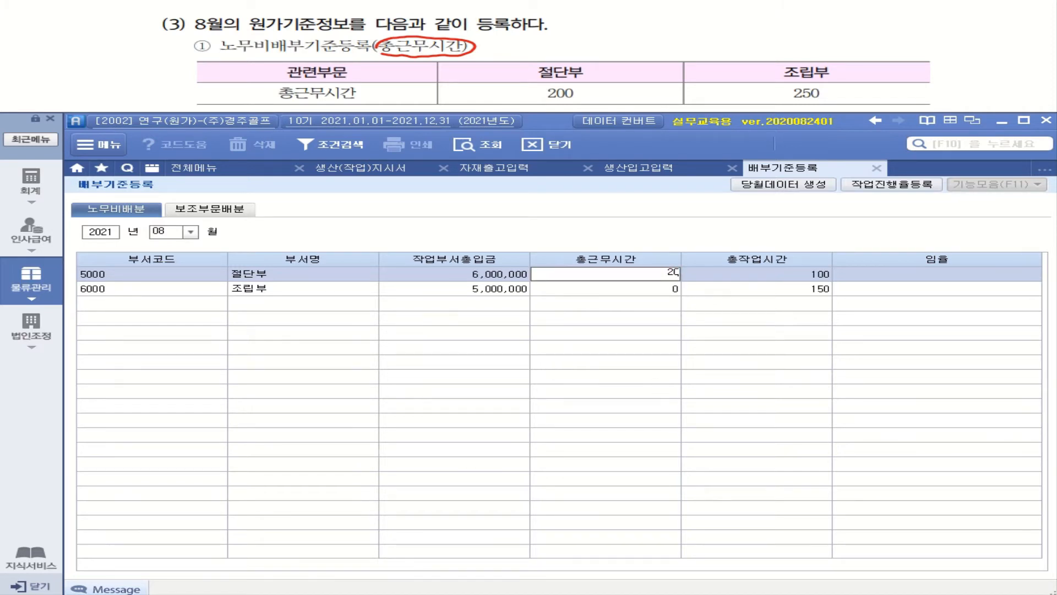
pyautogui.press('Return')
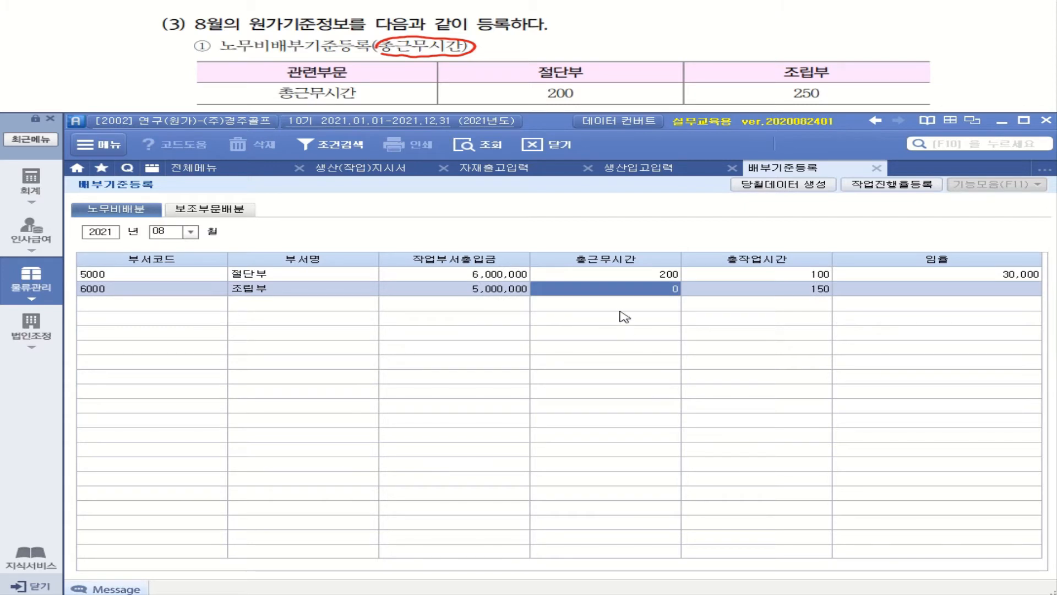
pyautogui.write('250')
pyautogui.press('Return')
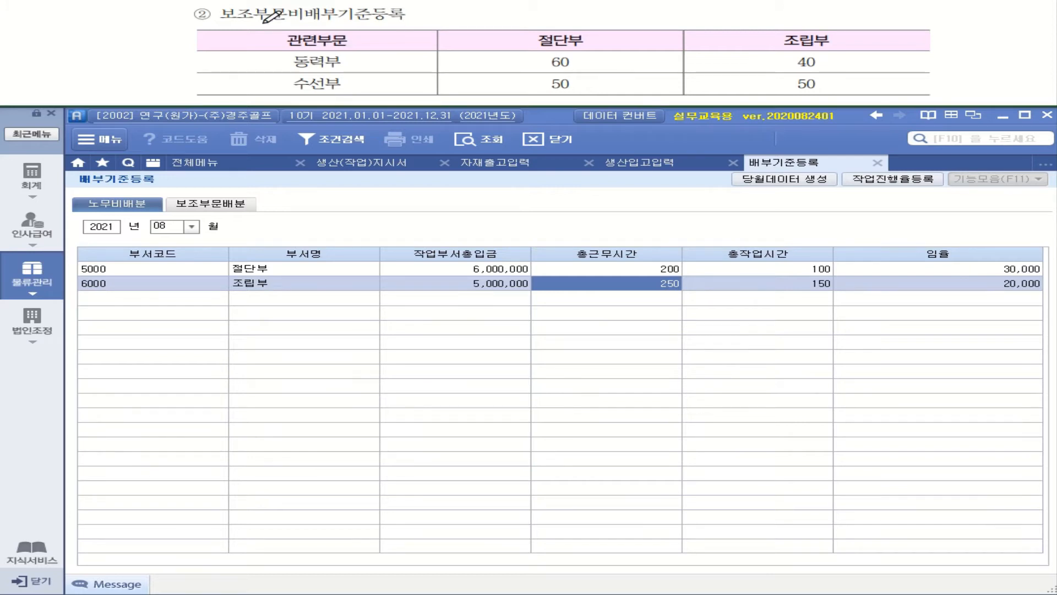
# Switch to 보조부문배분 and import the auxiliary departments with 보조부문 가져오기, agreeing to the additional aggregation.
pyautogui.click(207, 209)
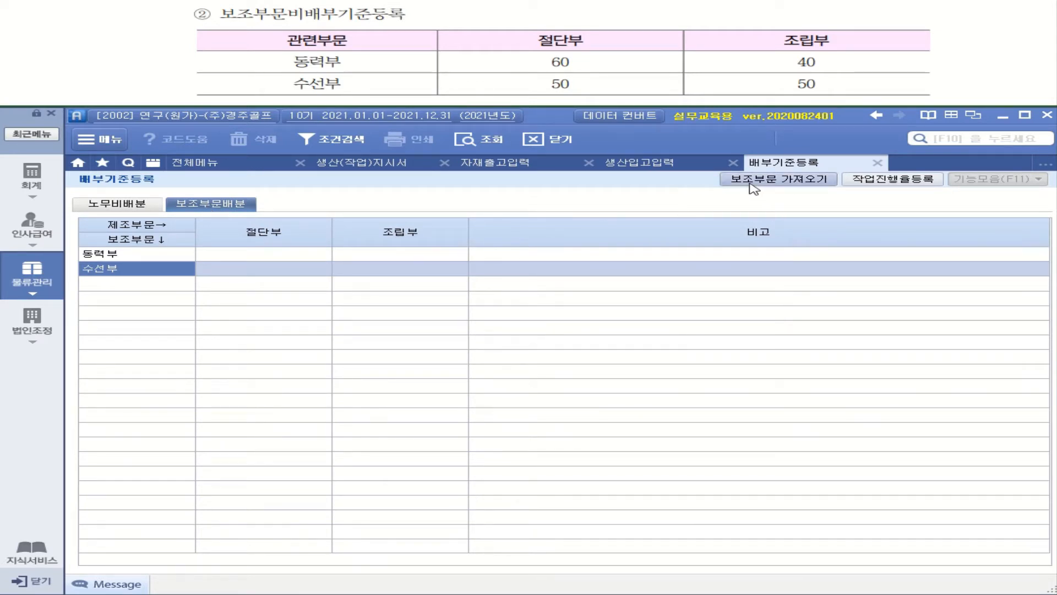
pyautogui.click(786, 184)
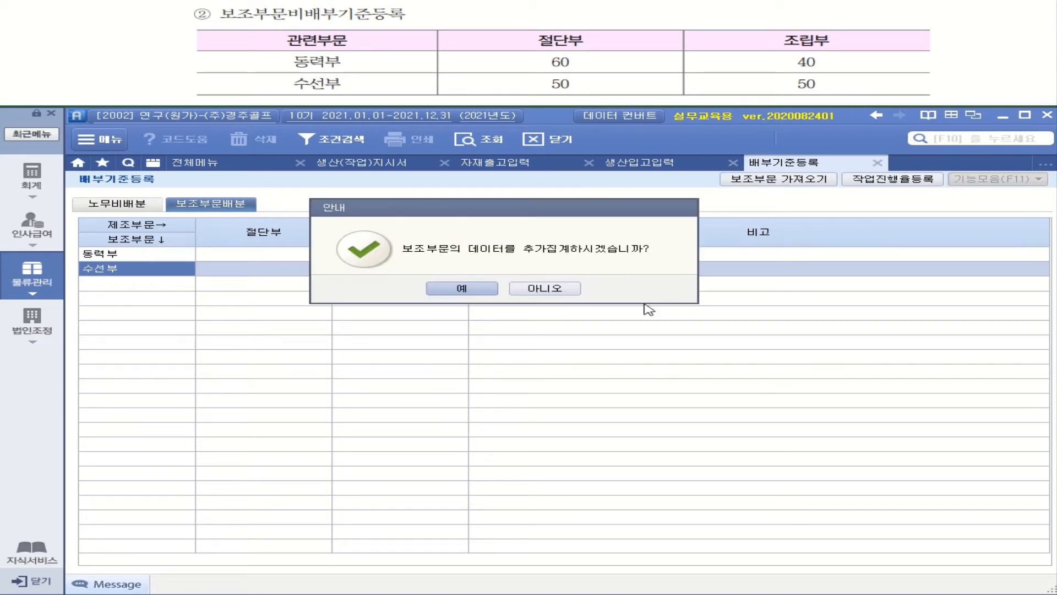
pyautogui.click(486, 294)
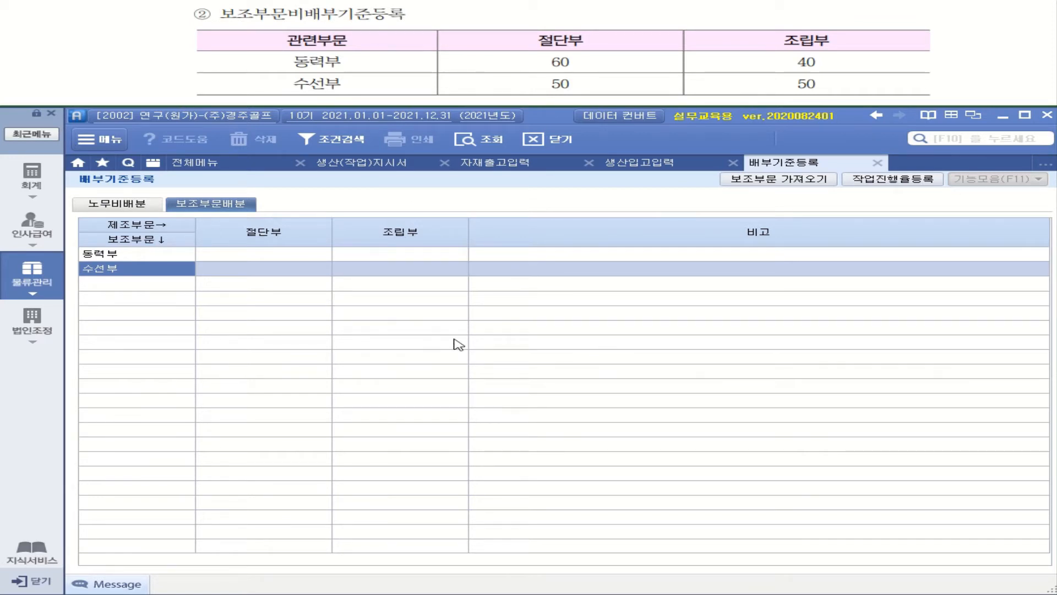
# Enter the 동력부 allocation ratios: 60 to 절단부 and 40 to 조립부.
pyautogui.click(300, 254)
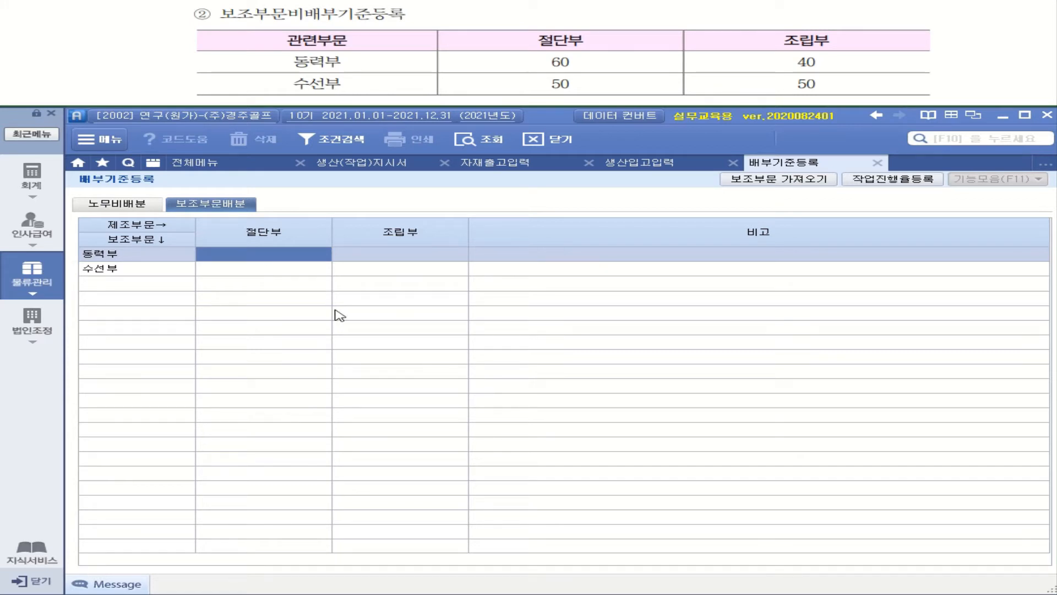
pyautogui.write('60')
pyautogui.press('Return')
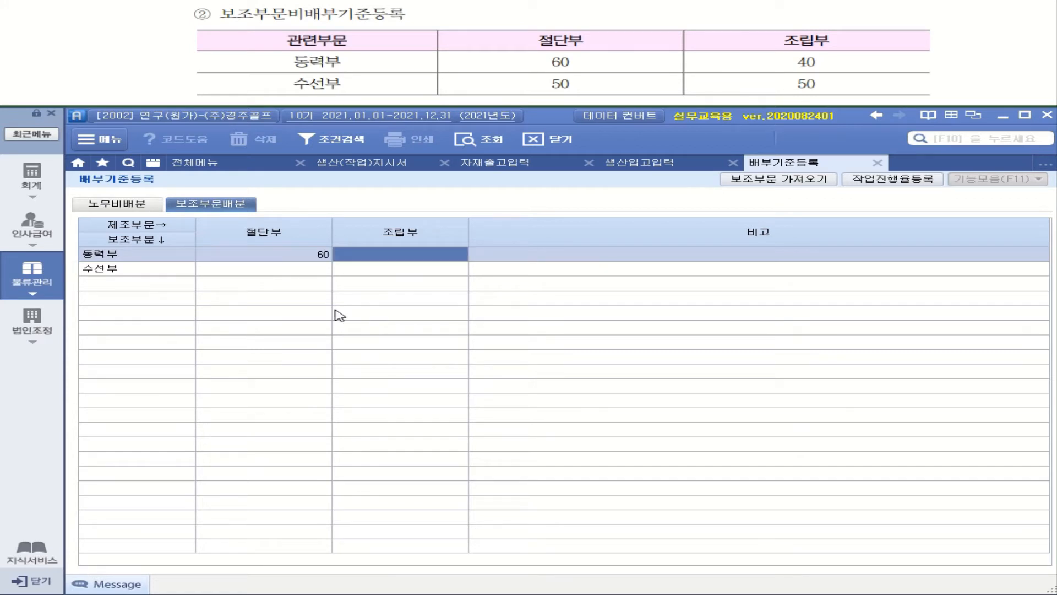
pyautogui.write('40')
pyautogui.press('Return')
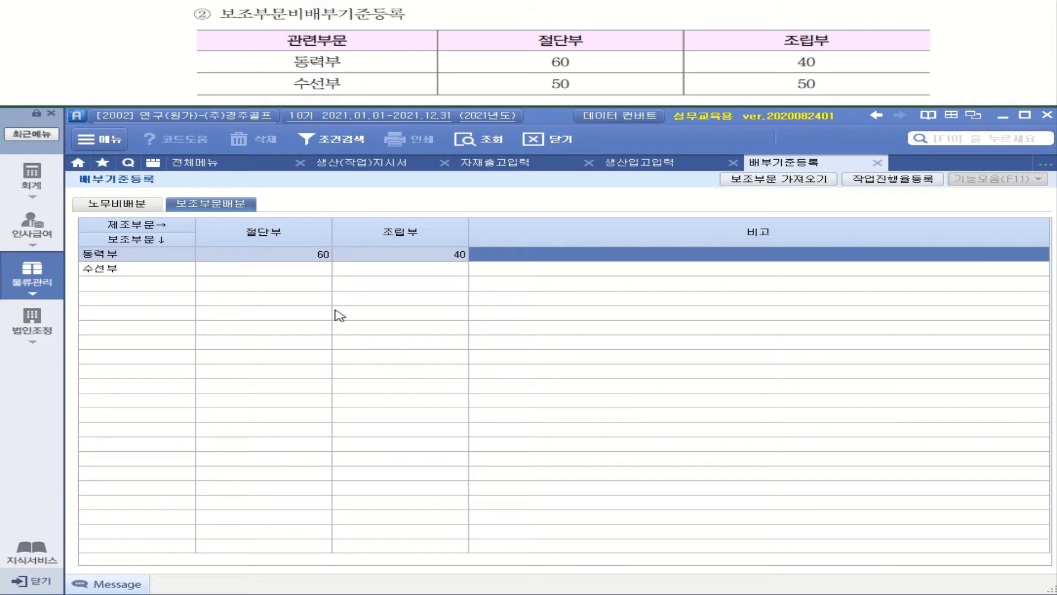
# Enter the 수선부 allocation ratios: 50 to 절단부 and 50 to 조립부.
pyautogui.click(296, 270)
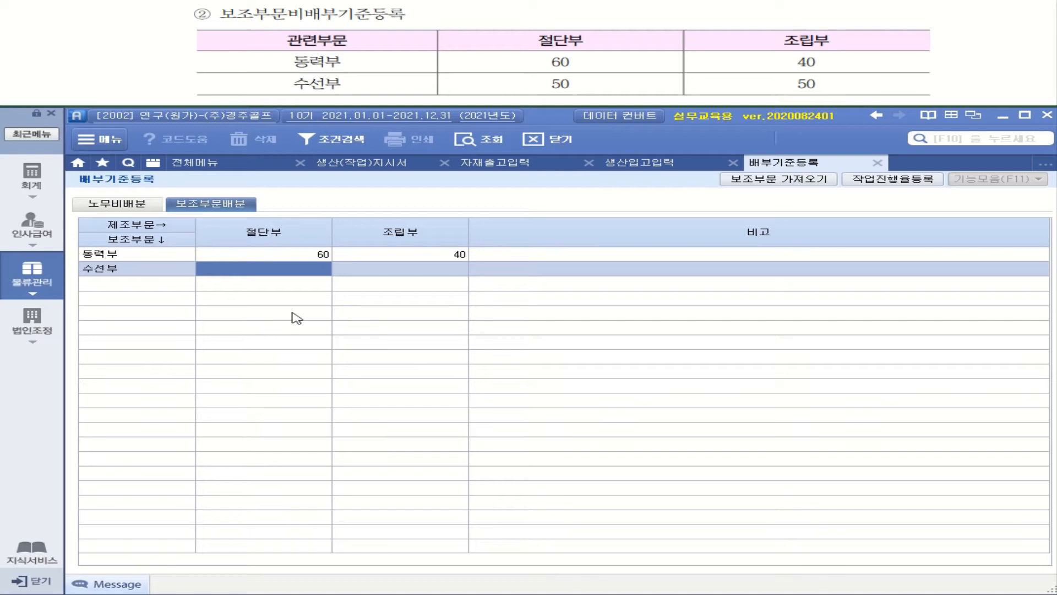
pyautogui.write('50')
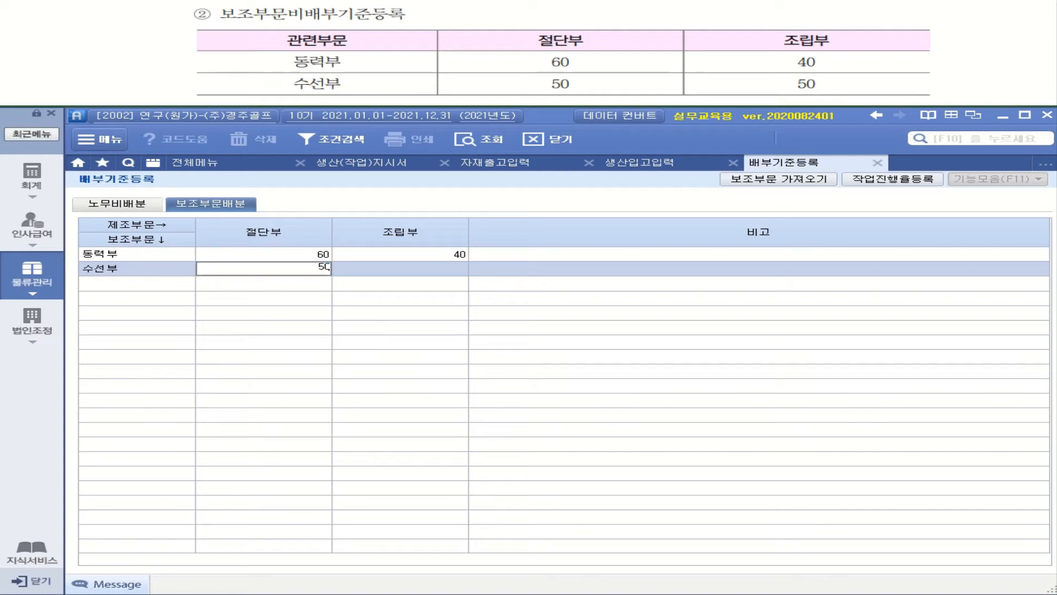
pyautogui.press('Return')
pyautogui.write('50')
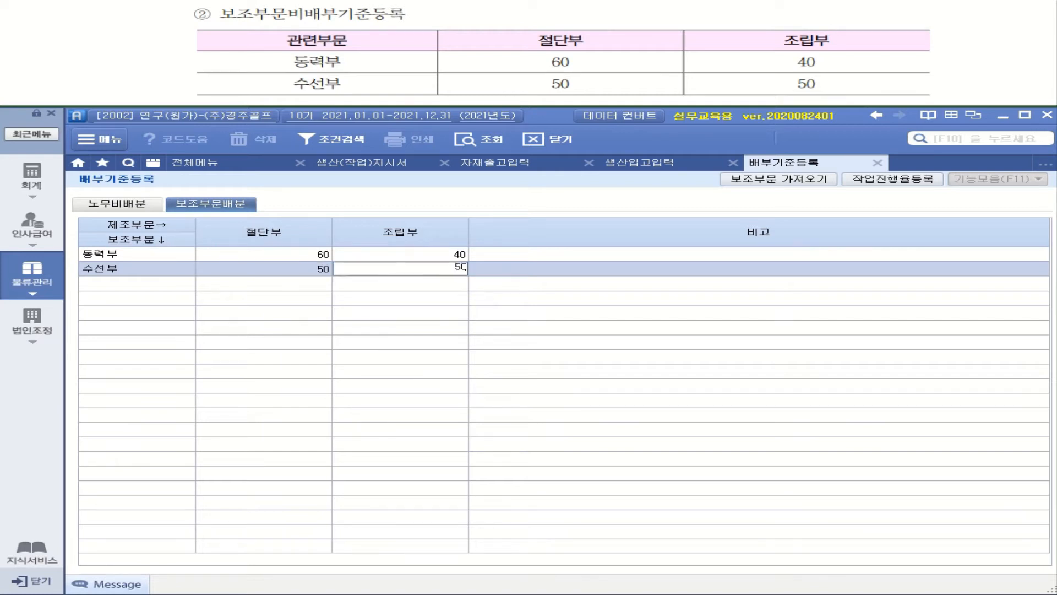
pyautogui.press('Return')
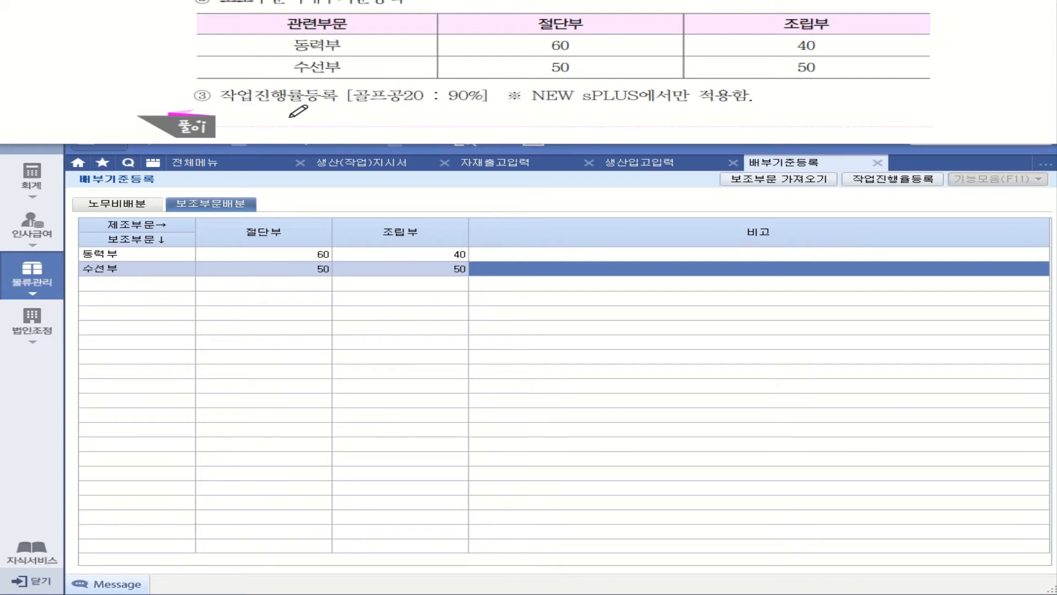
# Open 작업진행률등록 for month 08 of 2021 and set the 진행률 of 골프공20 to 90.
pyautogui.click(38, 295)
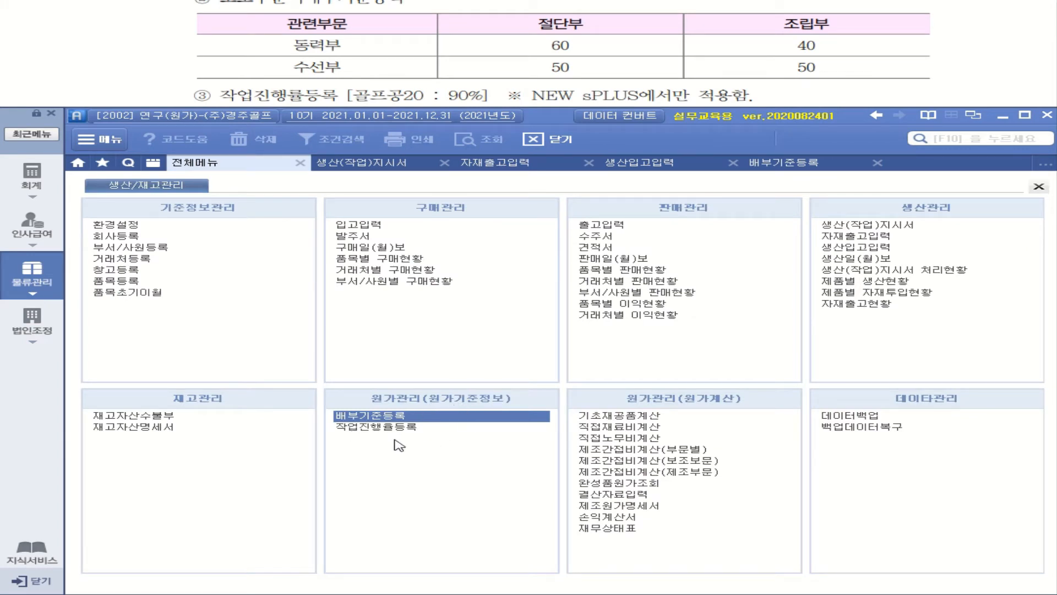
pyautogui.click(799, 165)
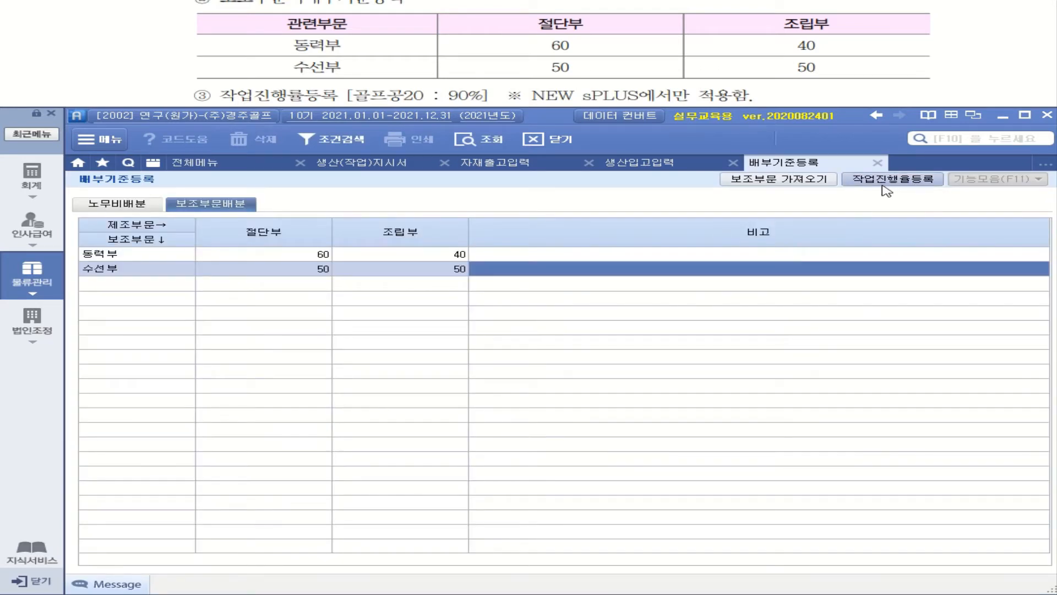
pyautogui.click(923, 187)
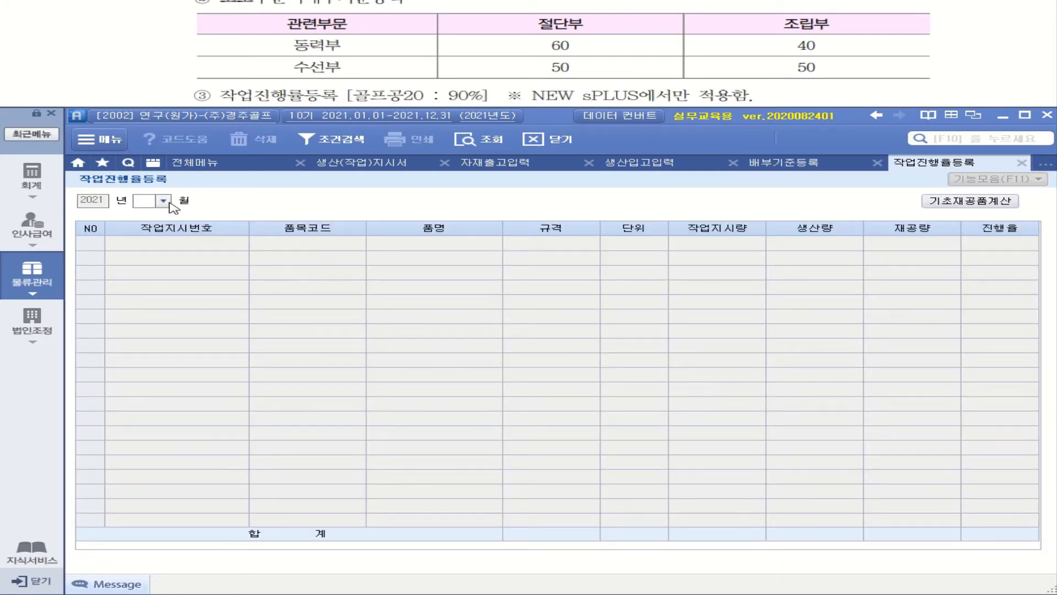
pyautogui.click(165, 201)
pyautogui.click(358, 322)
pyautogui.click(301, 254)
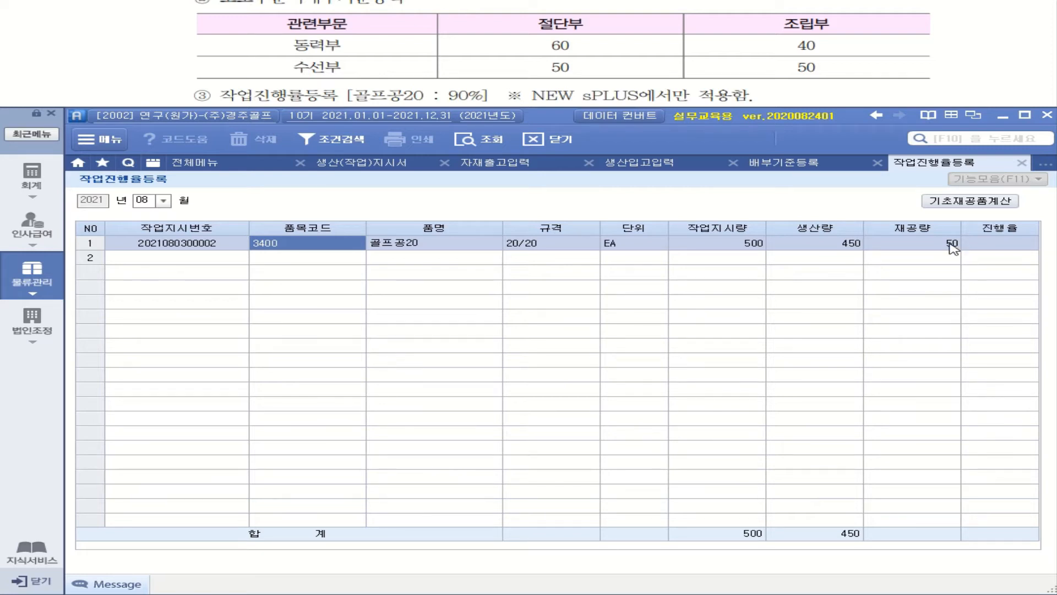
pyautogui.click(998, 245)
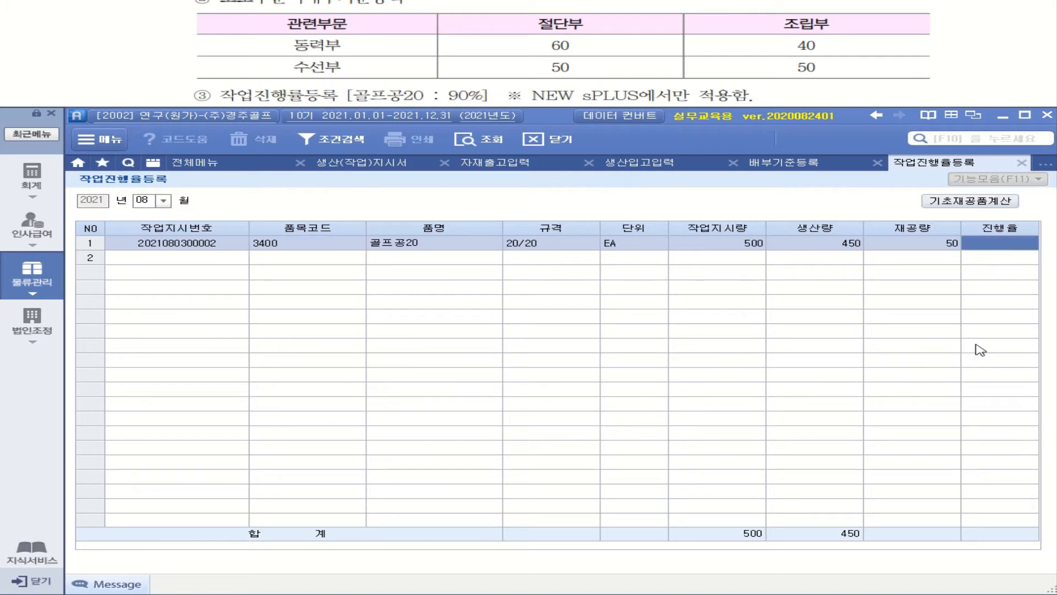
pyautogui.write('90')
pyautogui.press('Return')
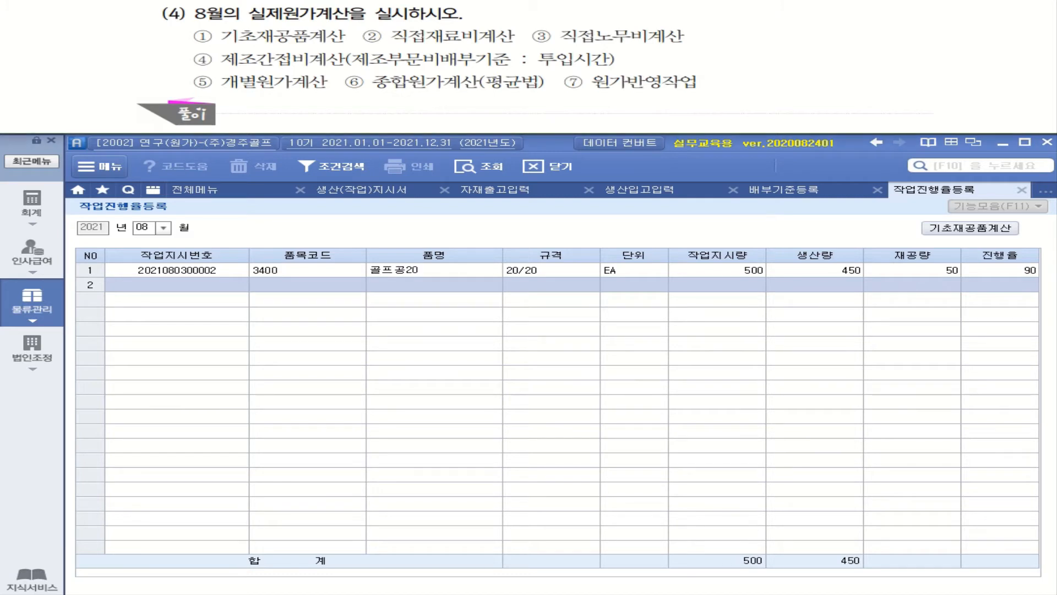
pyautogui.moveTo(191, 25); pyautogui.dragTo(347, 24)
pyautogui.click(38, 308)
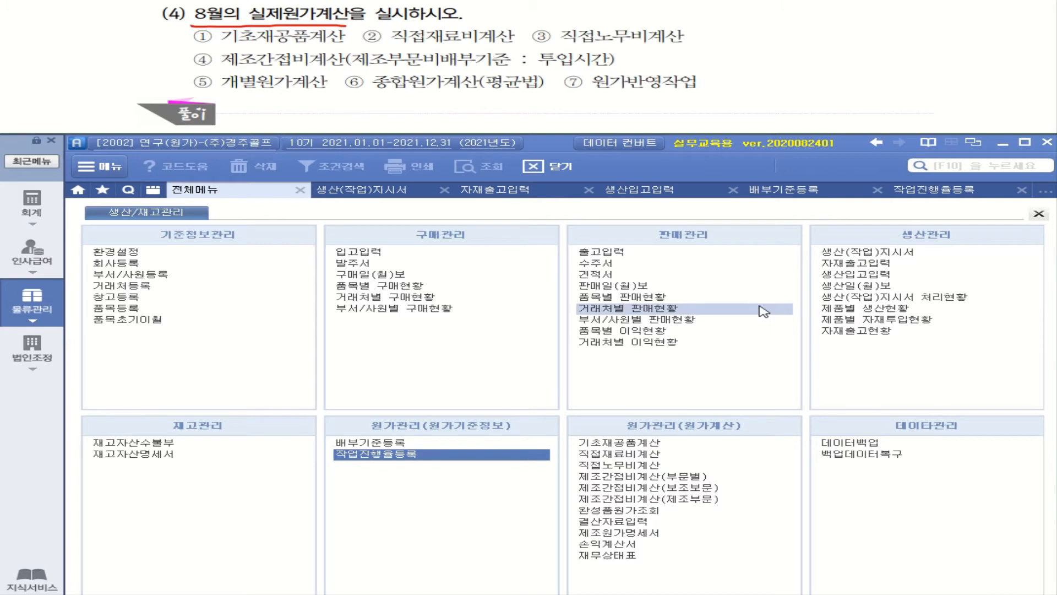
pyautogui.click(936, 191)
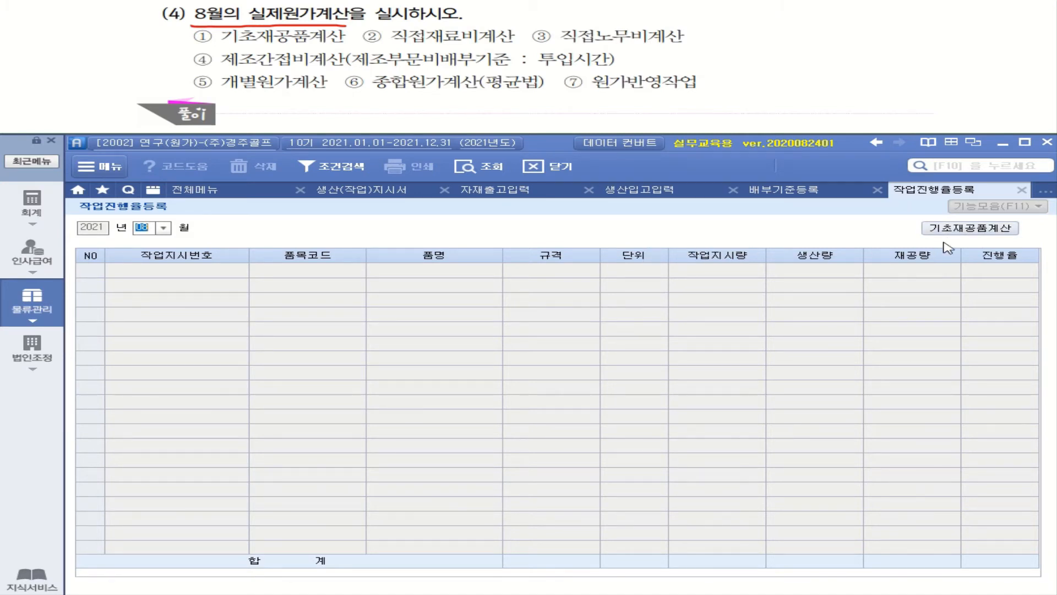
# Open 기초재공품계산 and run it for month 08 of 2021.
pyautogui.click(989, 236)
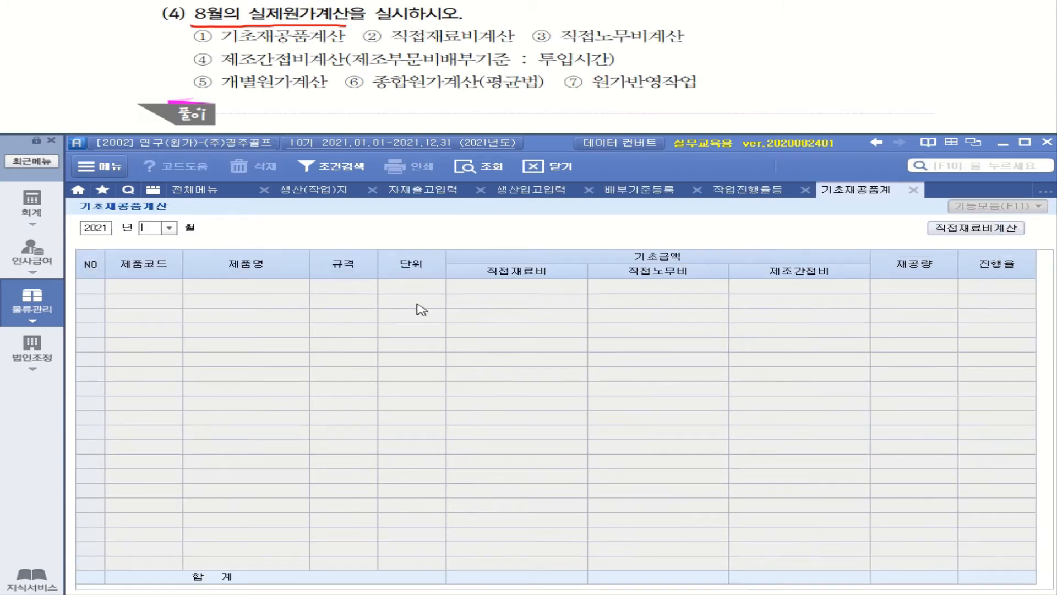
pyautogui.click(169, 227)
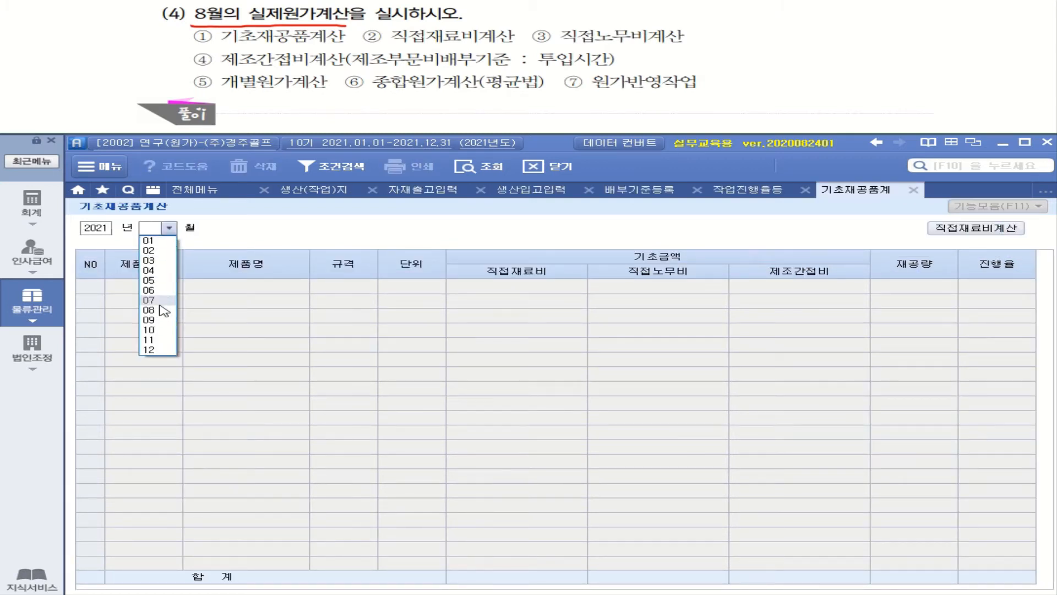
pyautogui.click(164, 309)
pyautogui.click(527, 290)
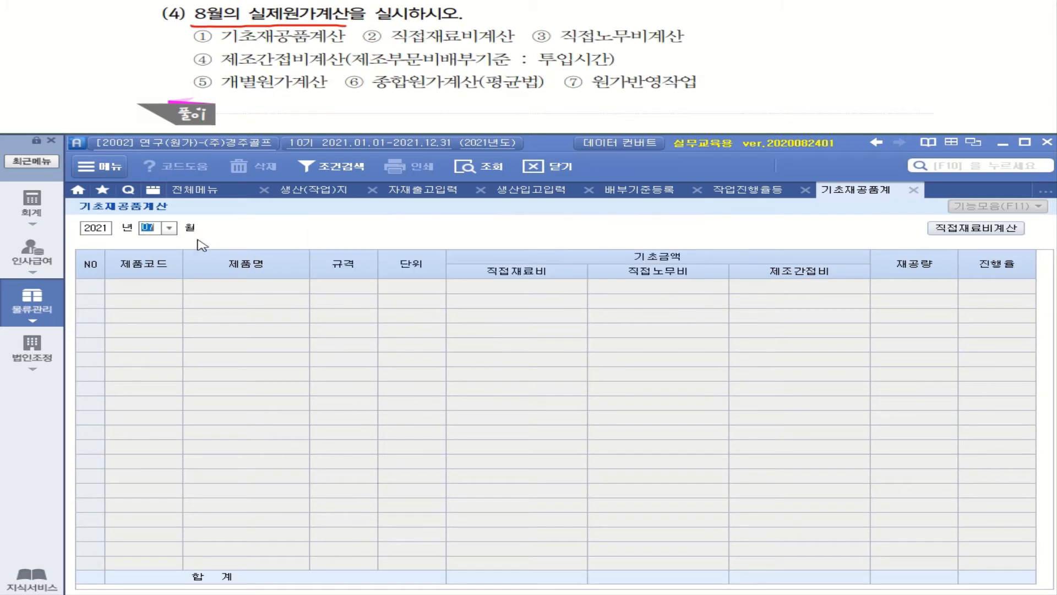
pyautogui.click(169, 227)
pyautogui.click(163, 310)
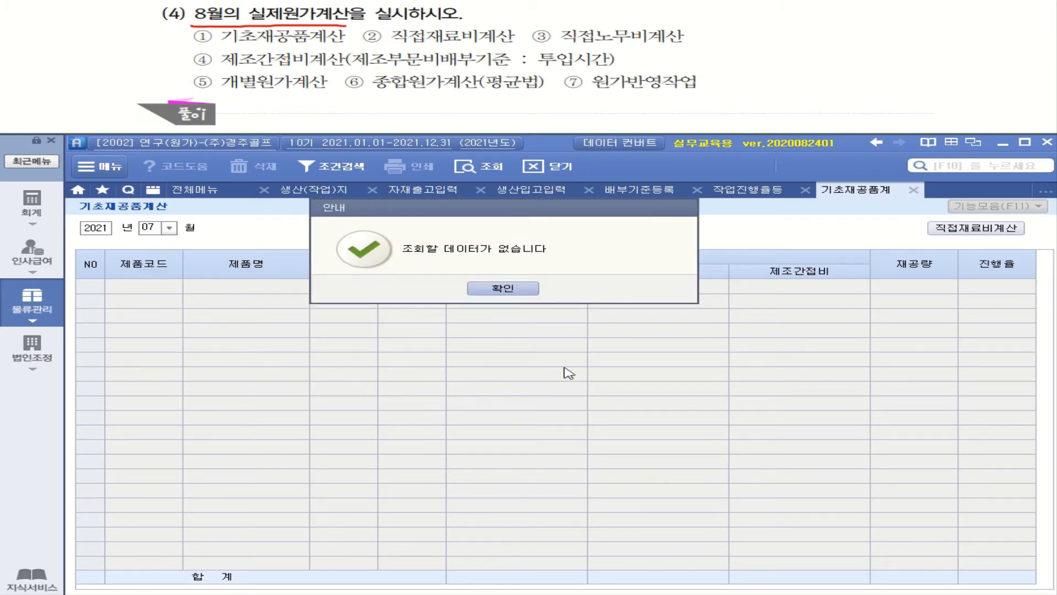
pyautogui.click(502, 293)
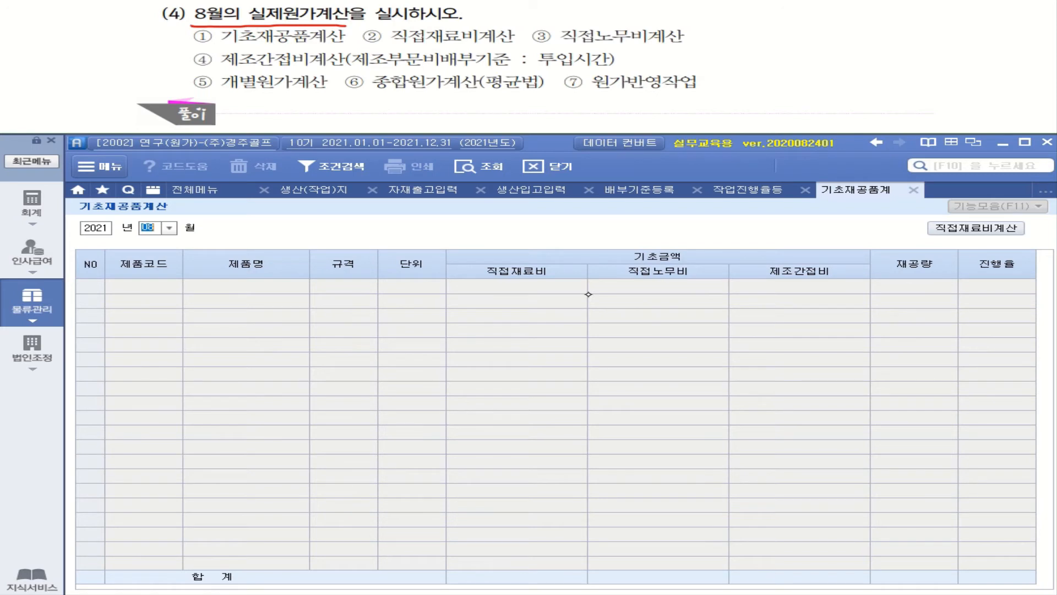
pyautogui.moveTo(165, 31); pyautogui.dragTo(198, 29)
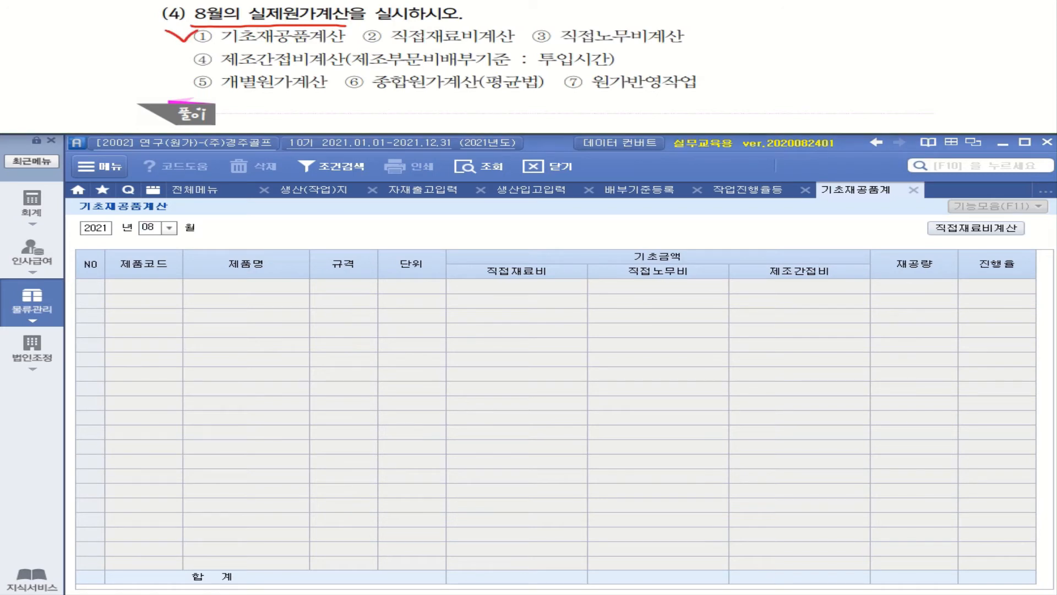
# Open 직접재료비계산 for month 08 and check the materials used by the 골프공10 and 골프공20 work orders.
pyautogui.click(997, 231)
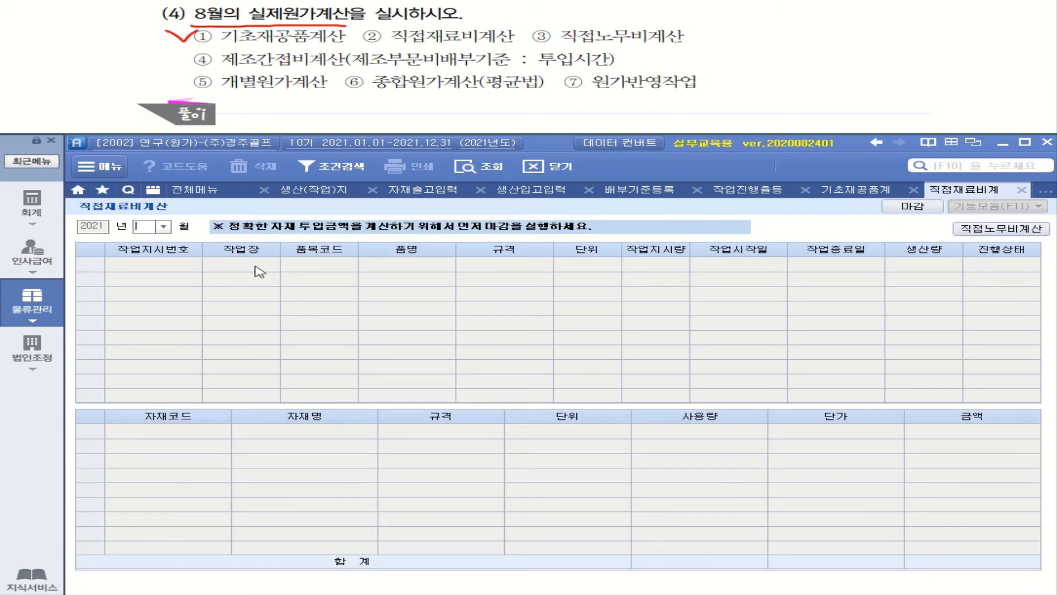
pyautogui.click(163, 226)
pyautogui.click(147, 309)
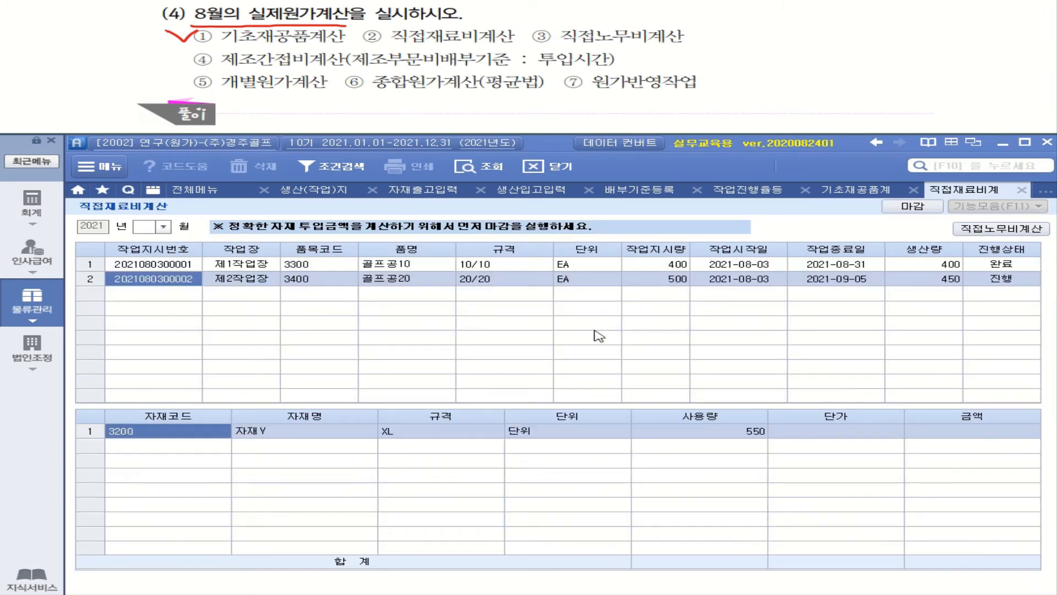
pyautogui.click(421, 266)
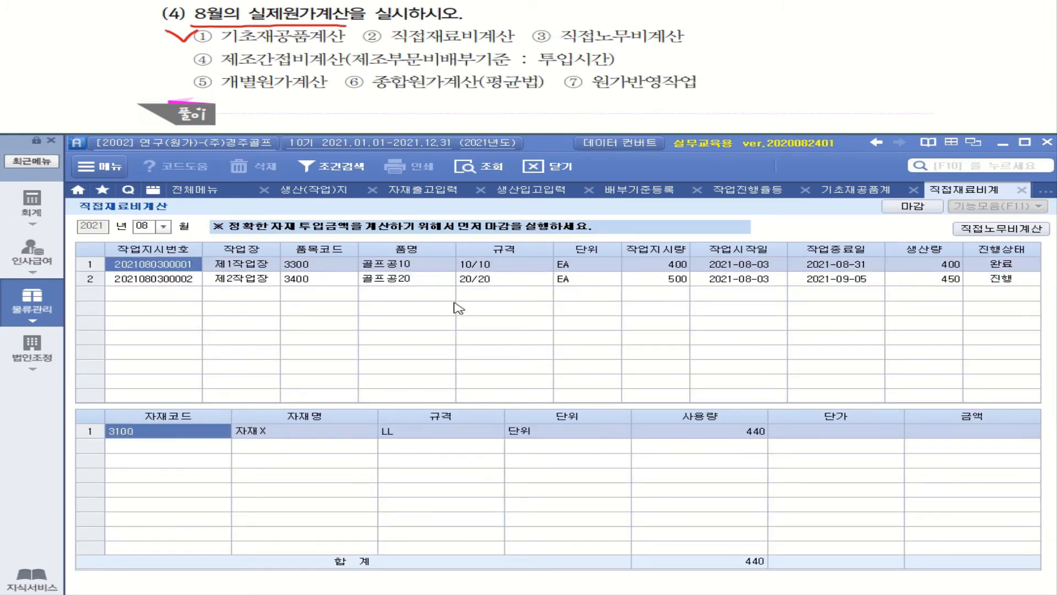
pyautogui.click(422, 280)
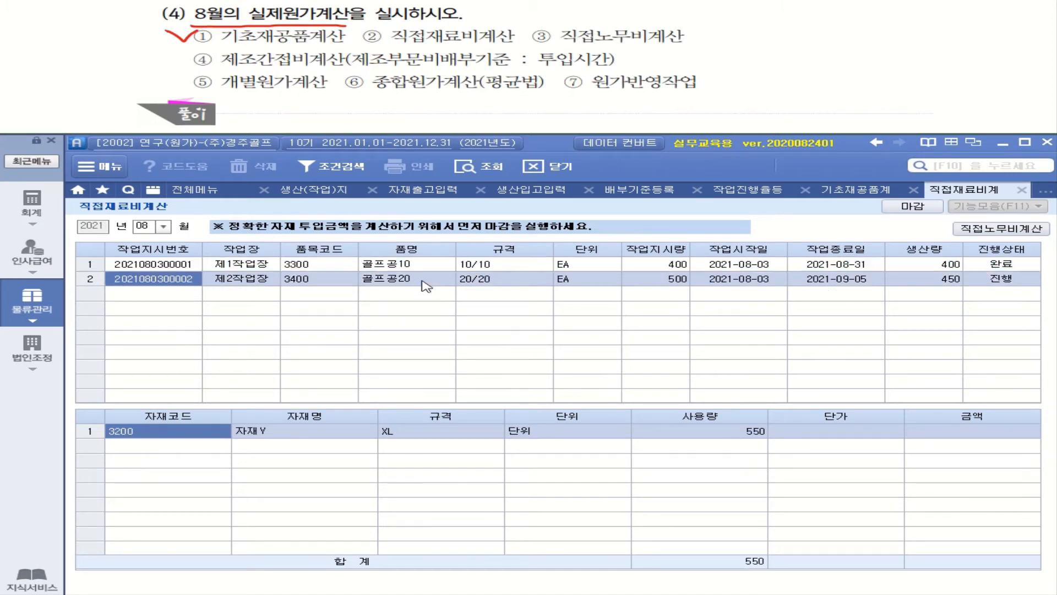
pyautogui.click(740, 432)
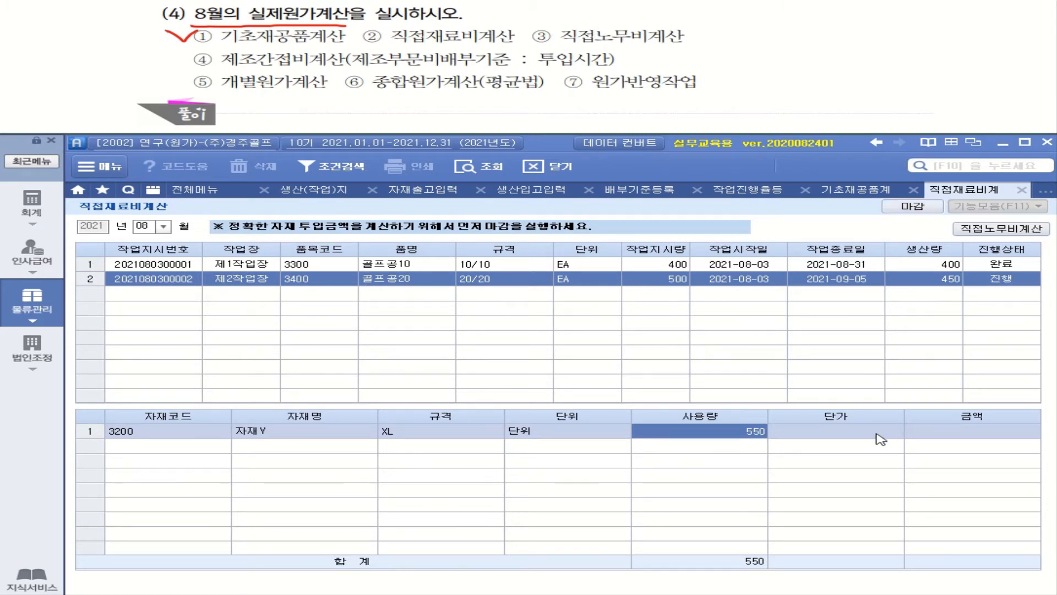
# Go to the inventory ledger 재고자산수불부 for closing and close 자재X with the single-item 마감 option.
pyautogui.click(910, 210)
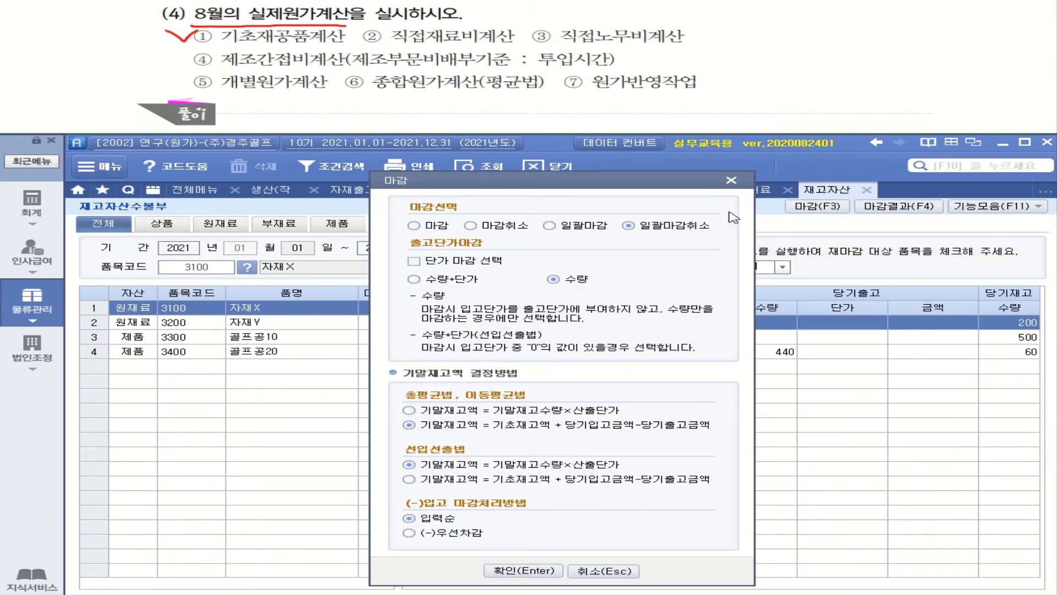
pyautogui.click(731, 181)
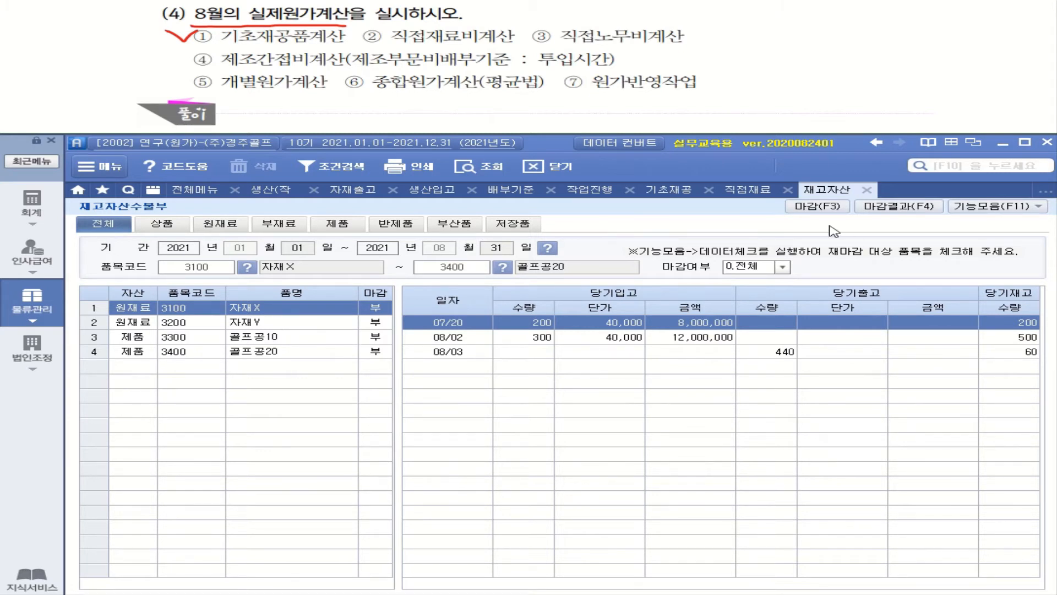
pyautogui.click(818, 207)
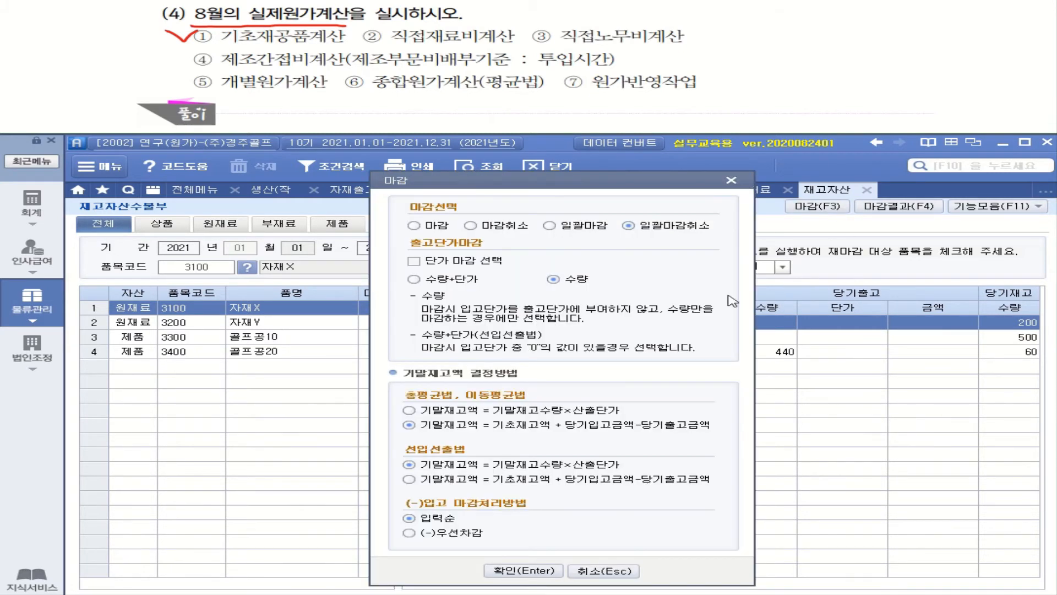
pyautogui.click(416, 227)
pyautogui.click(539, 570)
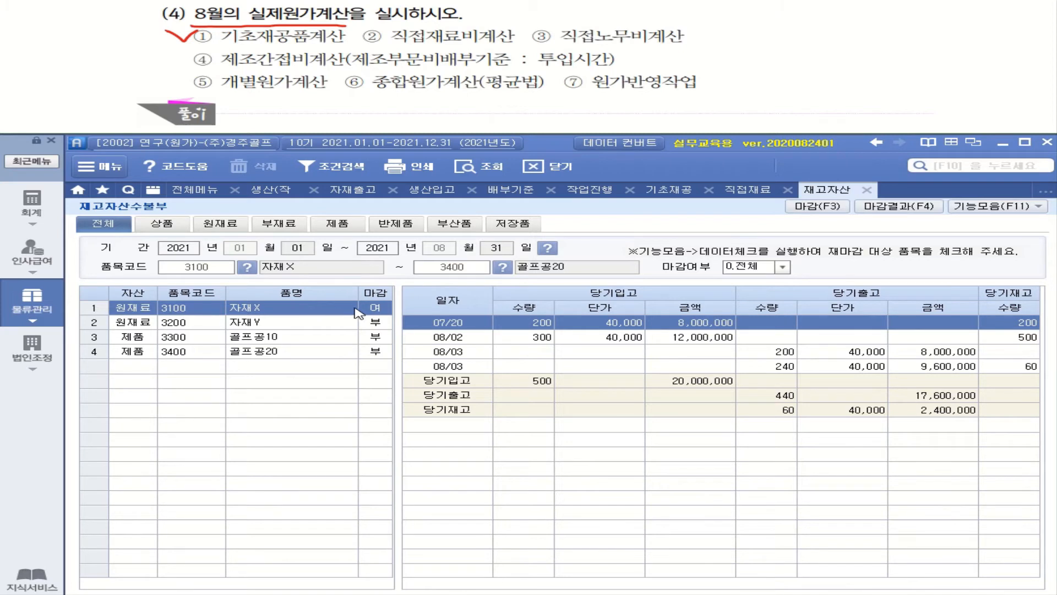
# Close 자재Y in 재고자산수불부 with the same single-item 마감 option.
pyautogui.click(320, 322)
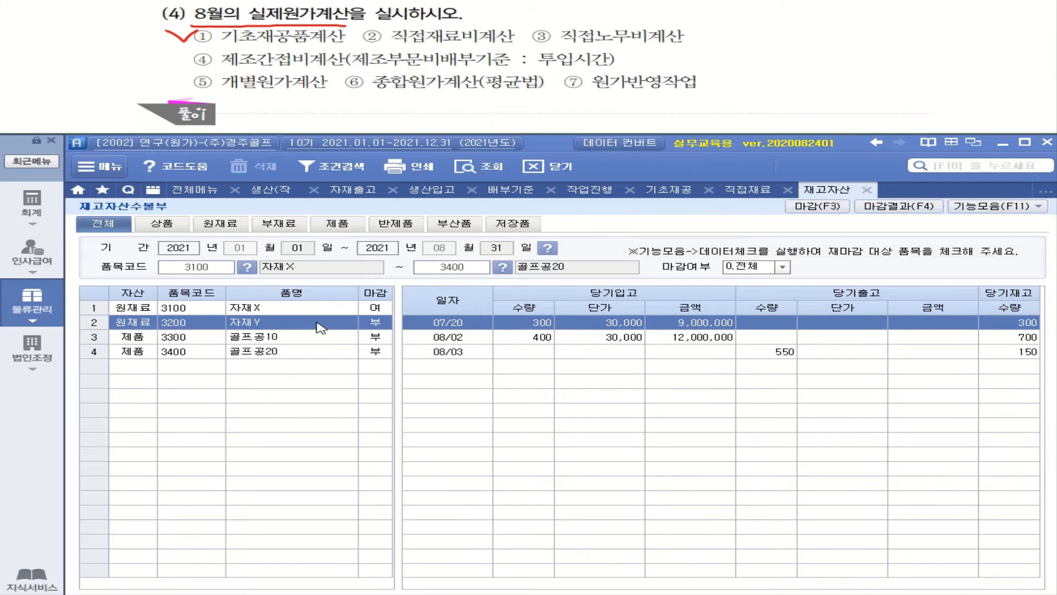
pyautogui.click(817, 206)
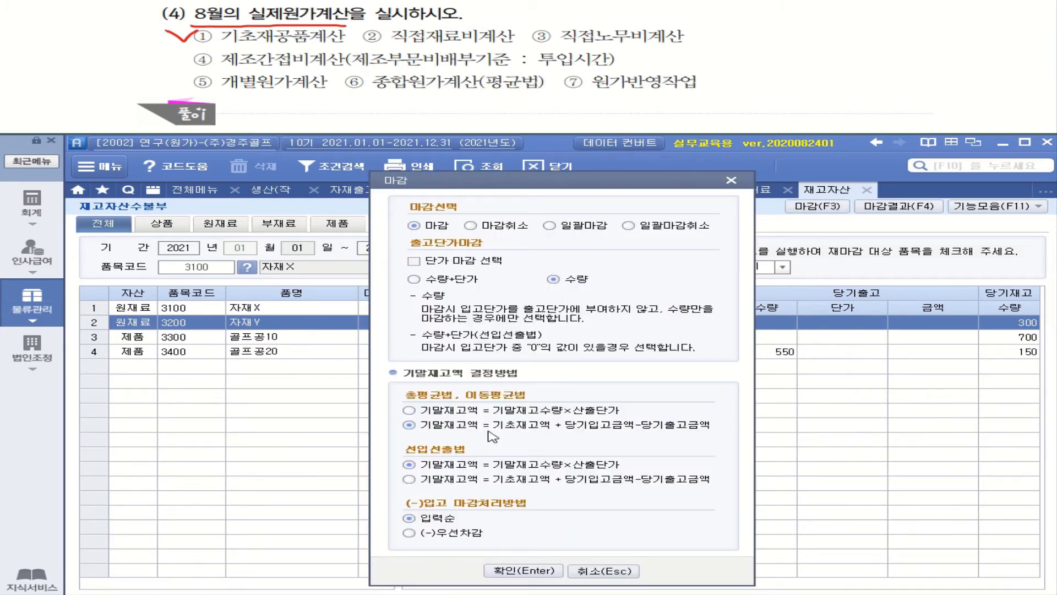
pyautogui.click(517, 570)
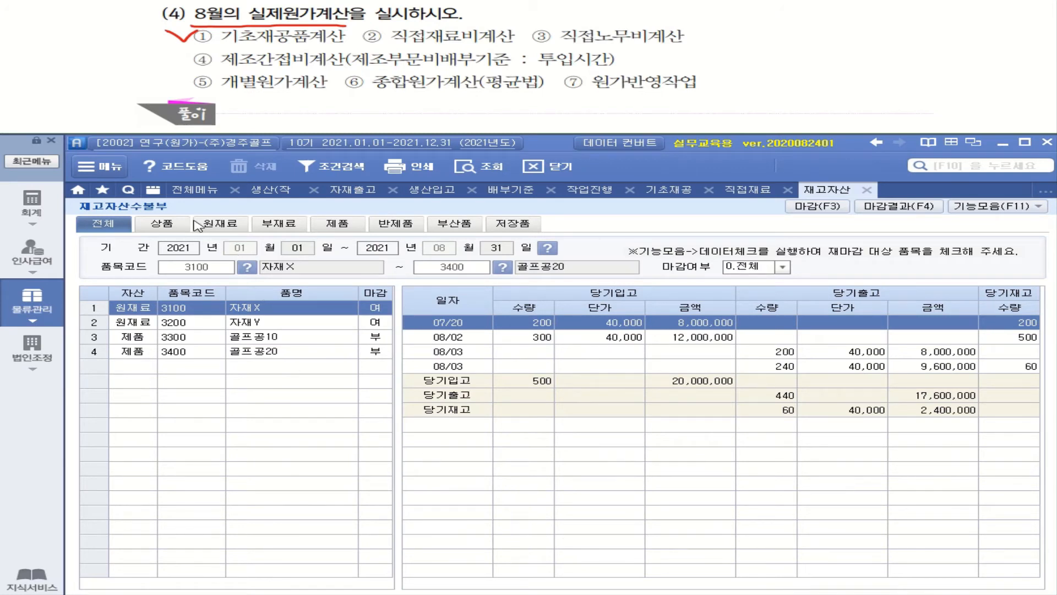
# Review the ledger entries of 골프공10, 골프공20 and 자재Y, and return to 직접재료비계산.
pyautogui.click(296, 342)
pyautogui.click(308, 355)
pyautogui.click(308, 337)
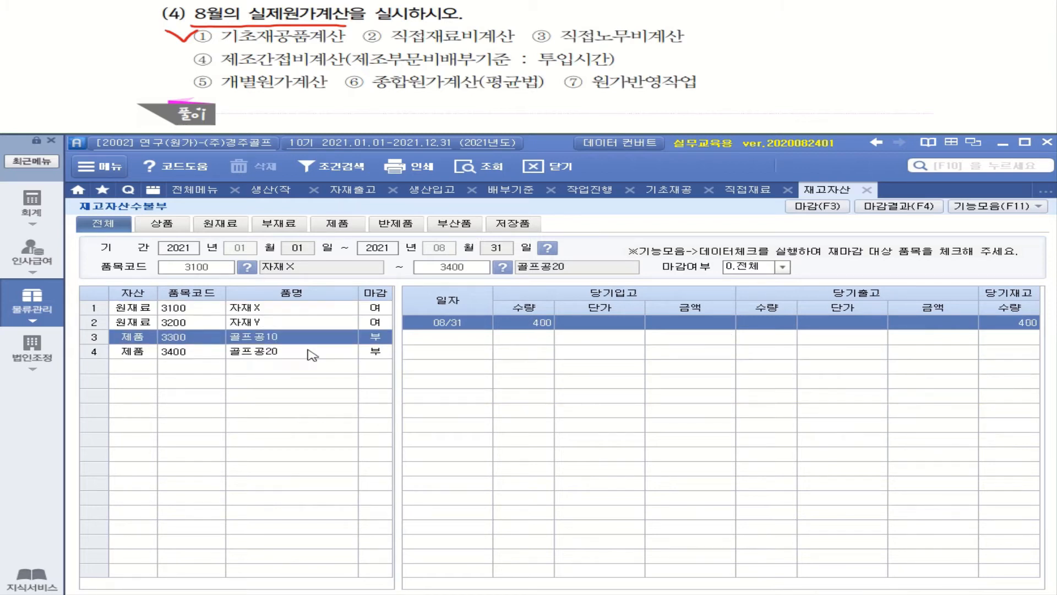
pyautogui.click(309, 355)
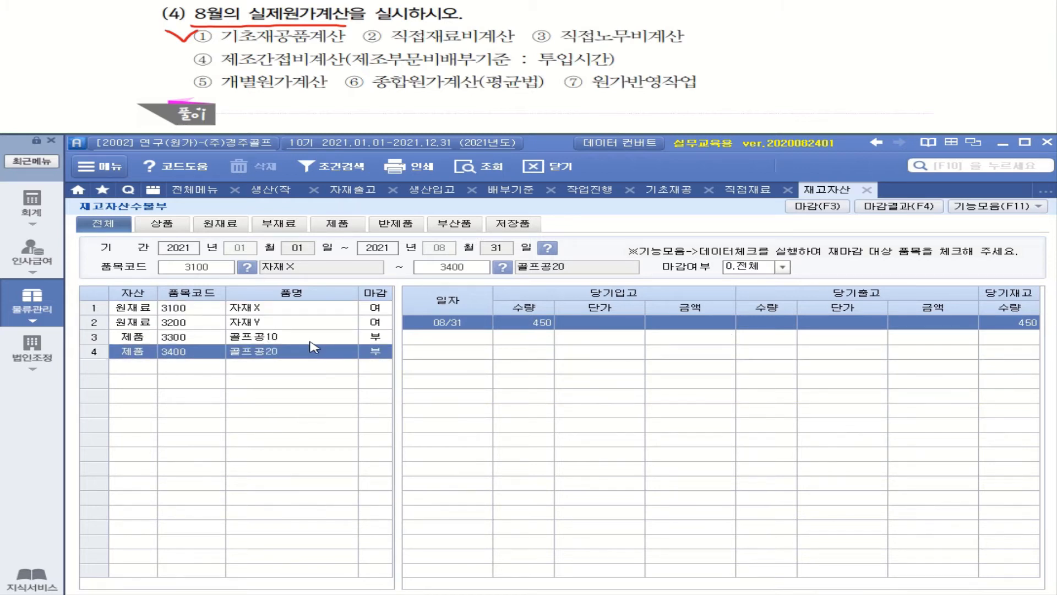
pyautogui.click(310, 340)
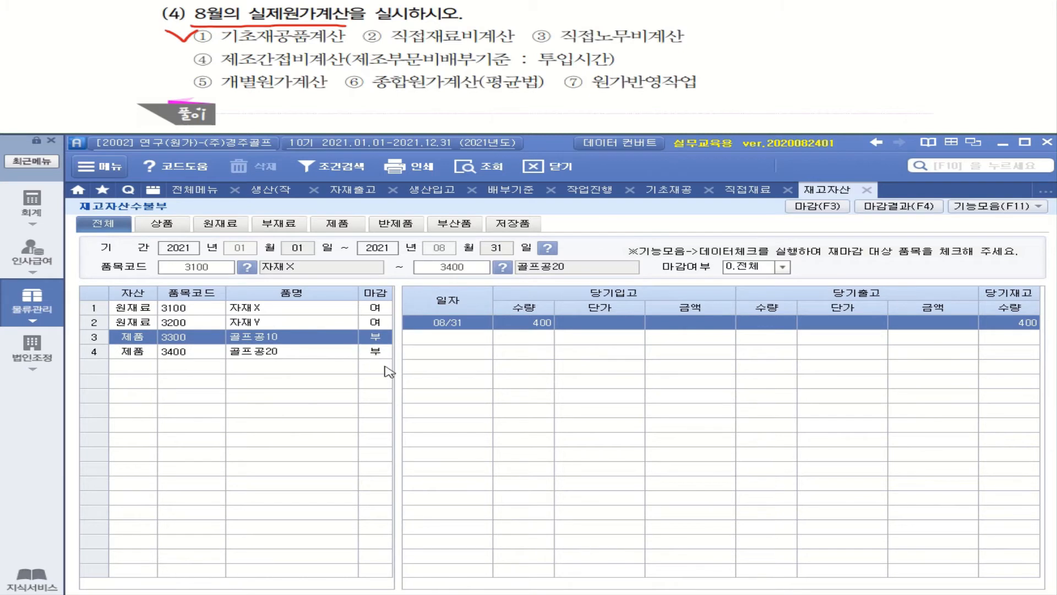
pyautogui.click(283, 322)
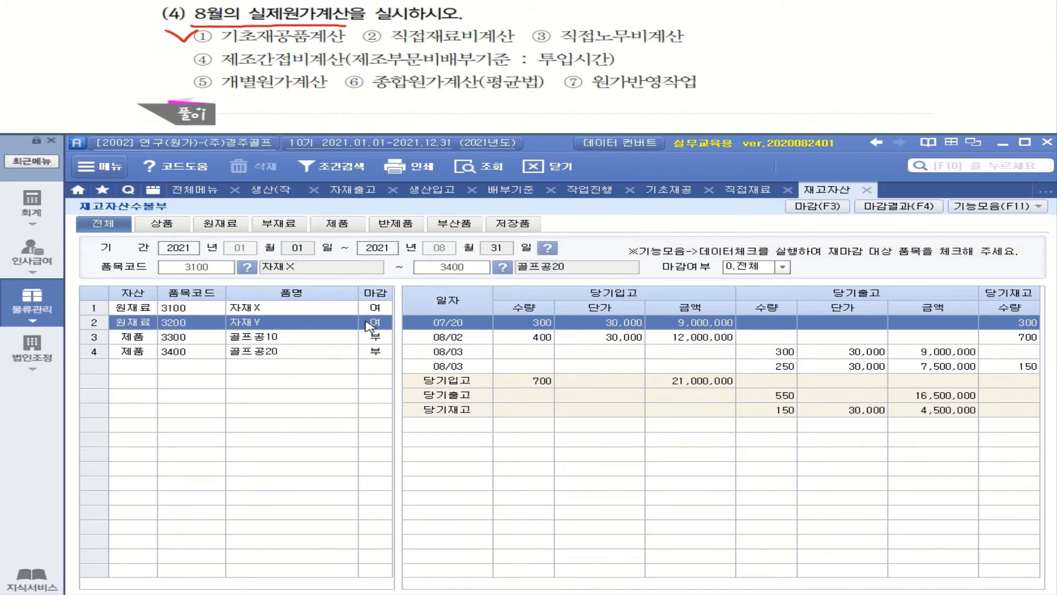
pyautogui.click(747, 192)
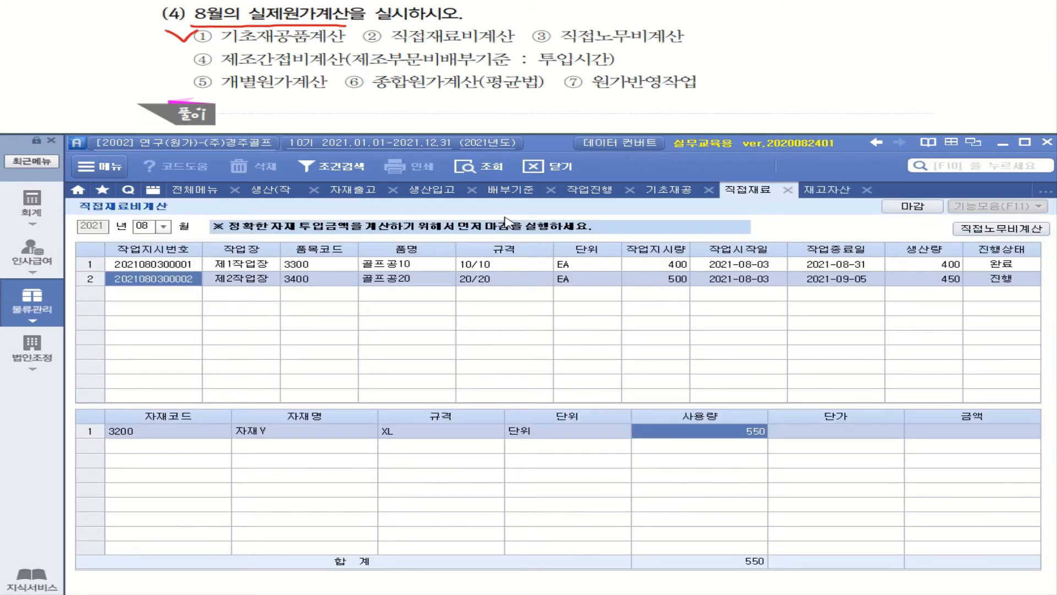
# Requery 직접재료비계산 for month 08 and check the material unit prices and amounts of the 골프공10 and 골프공20 work orders.
pyautogui.click(487, 174)
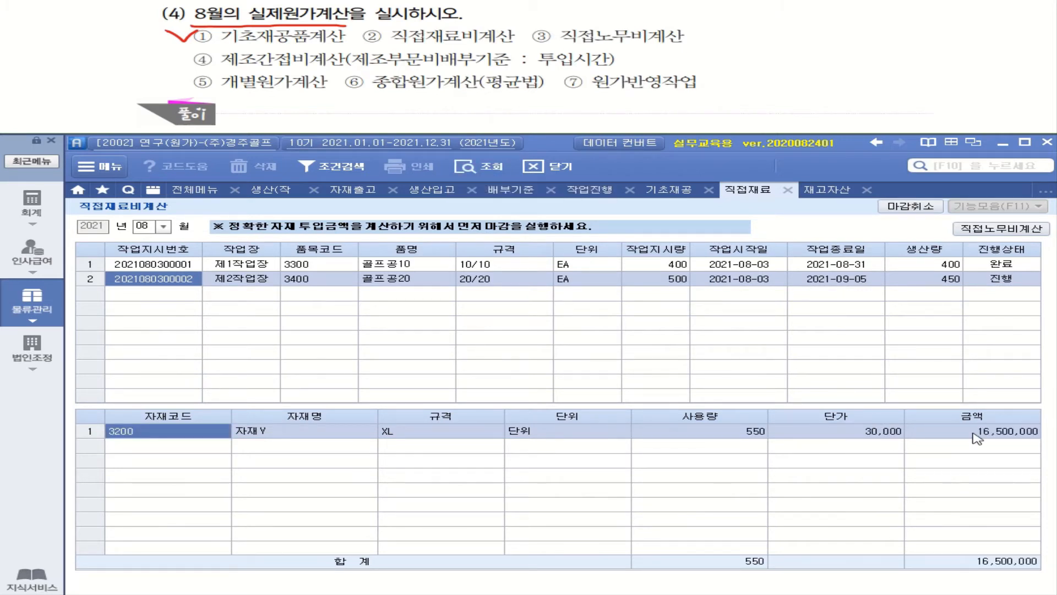
pyautogui.click(836, 265)
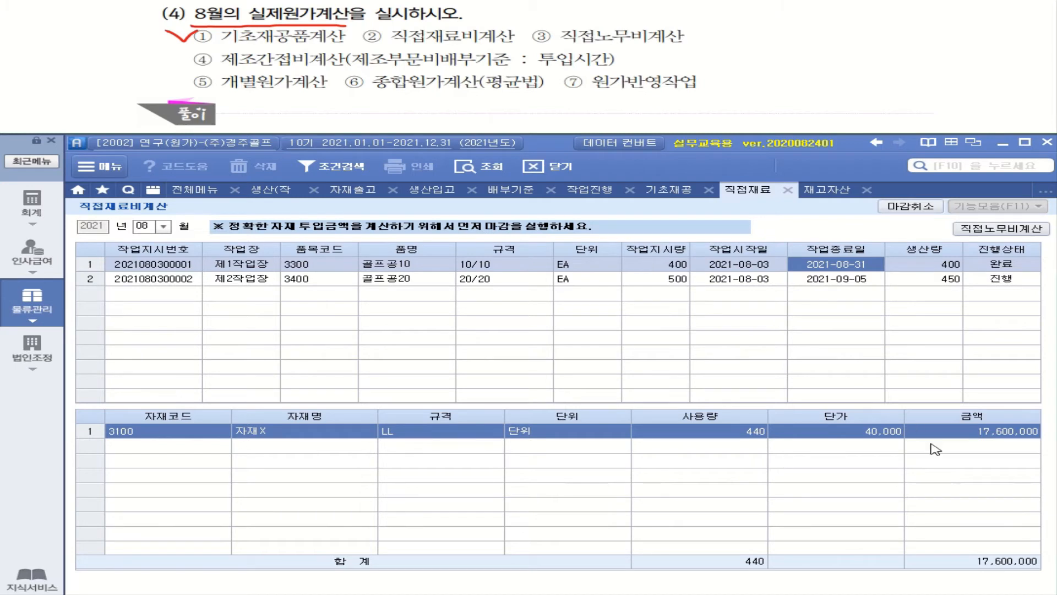
pyautogui.click(592, 281)
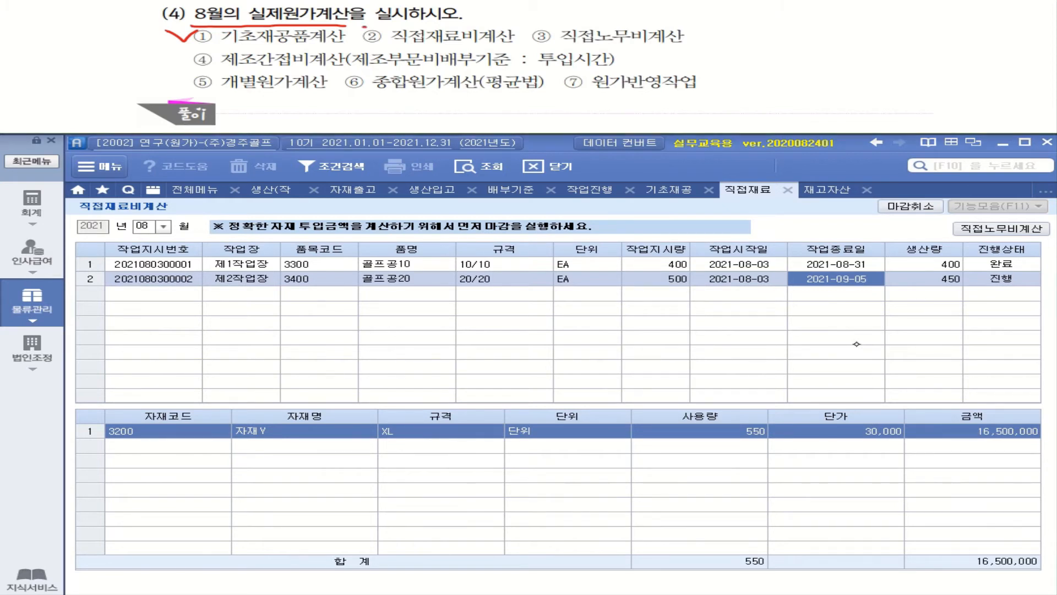
pyautogui.moveTo(363, 30); pyautogui.dragTo(380, 26)
# Run 직접노무비계산 for month 08 and check the input hours, wage rates and direct labor cost of 골프공10 and 골프공20.
pyautogui.click(1018, 233)
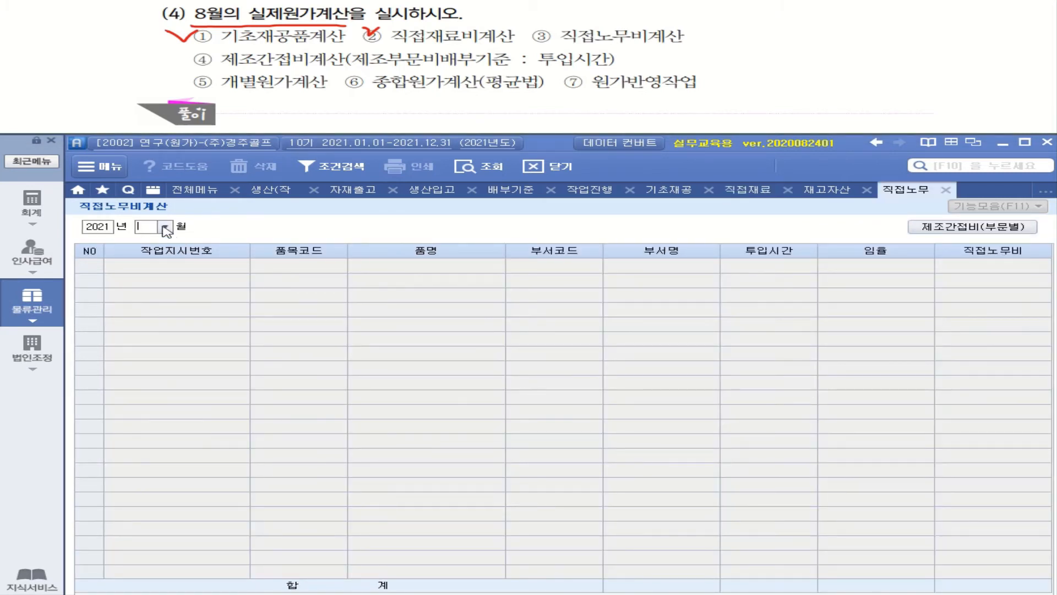
pyautogui.click(165, 227)
pyautogui.click(166, 310)
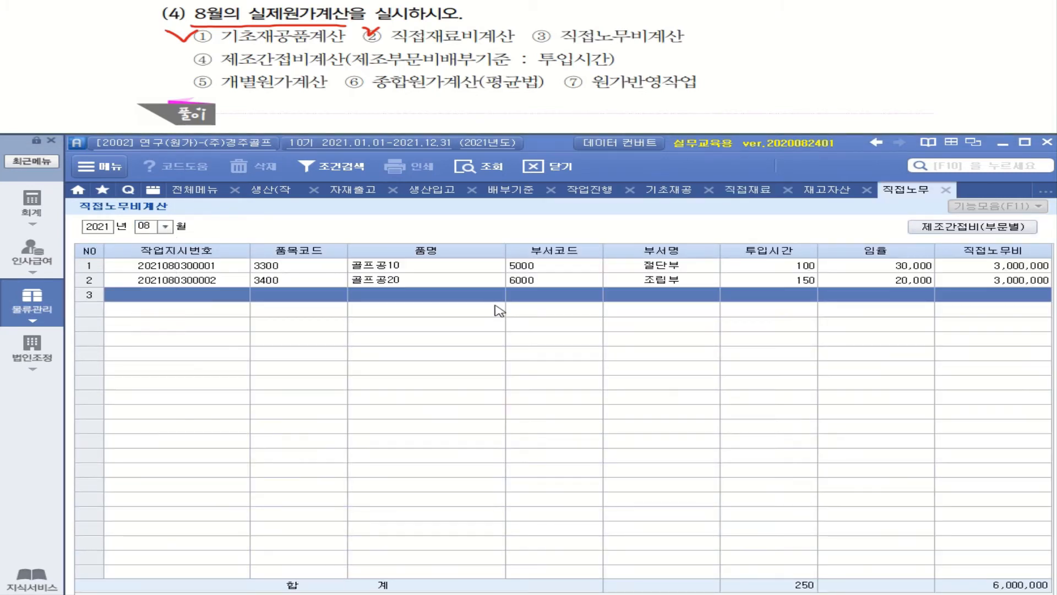
pyautogui.click(810, 267)
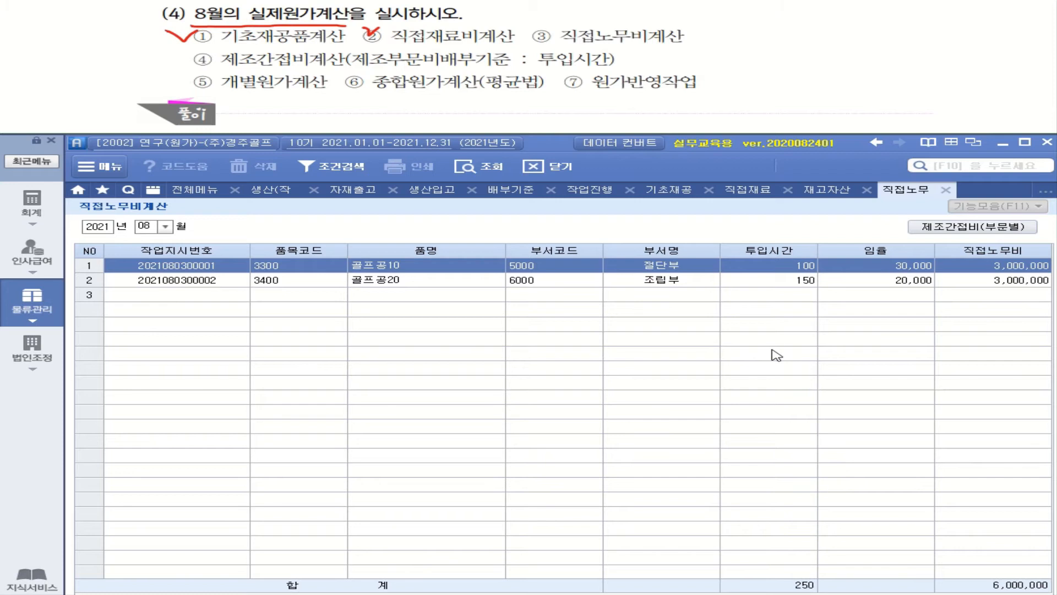
pyautogui.click(916, 283)
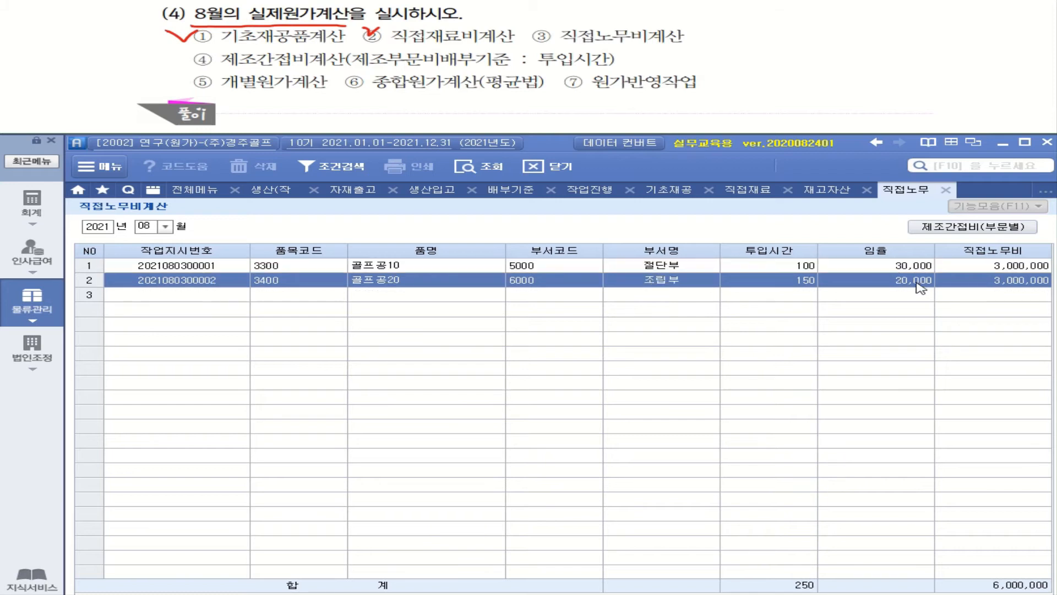
pyautogui.click(796, 268)
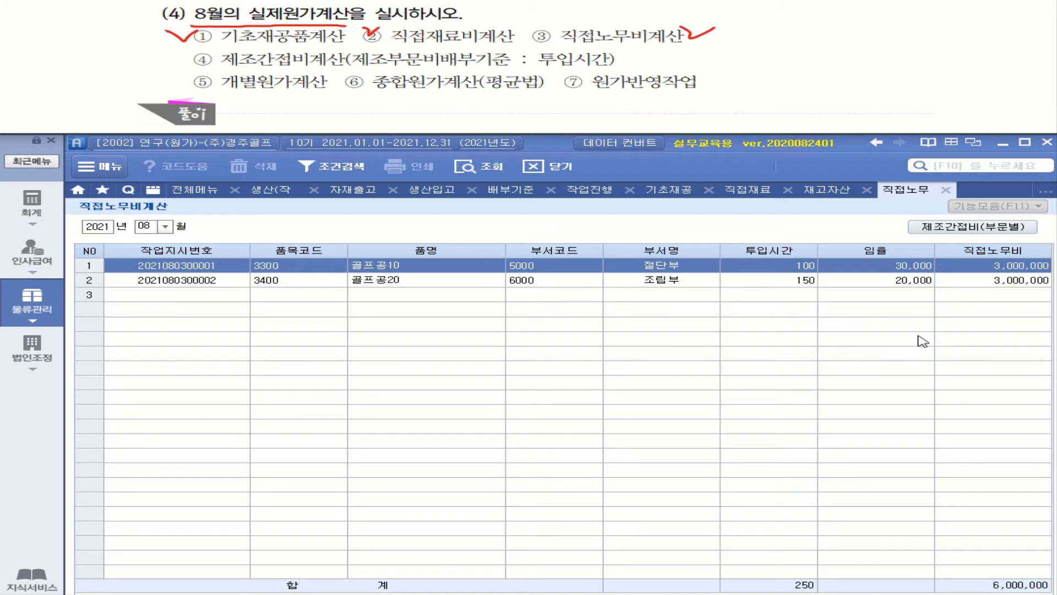
# Run 제조간접비계산(부문별) for month 08 and review each account from 복리후생비 to 간접노무비 across the departments.
pyautogui.click(952, 230)
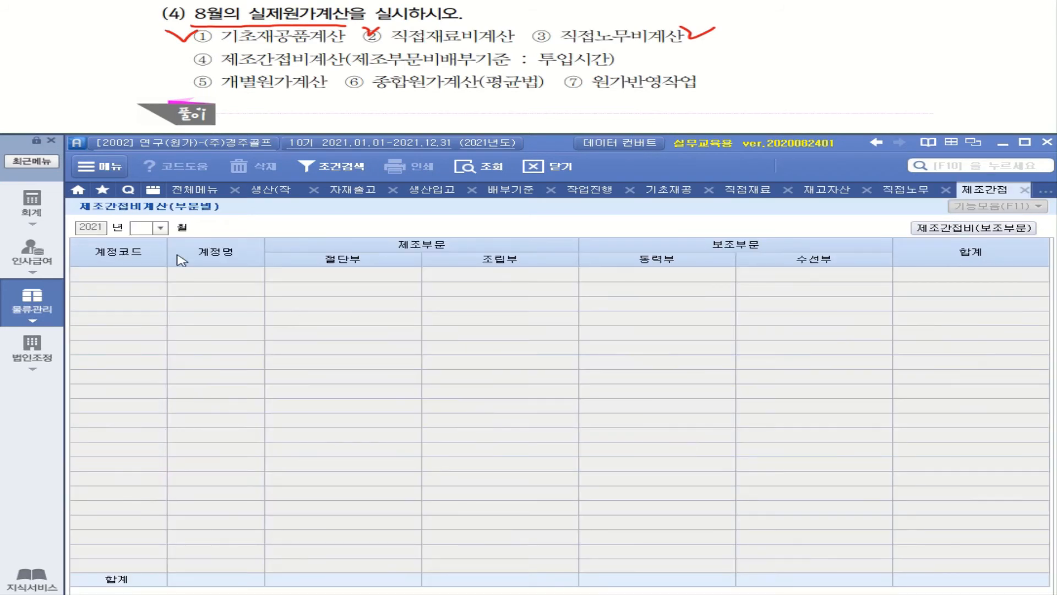
pyautogui.click(160, 227)
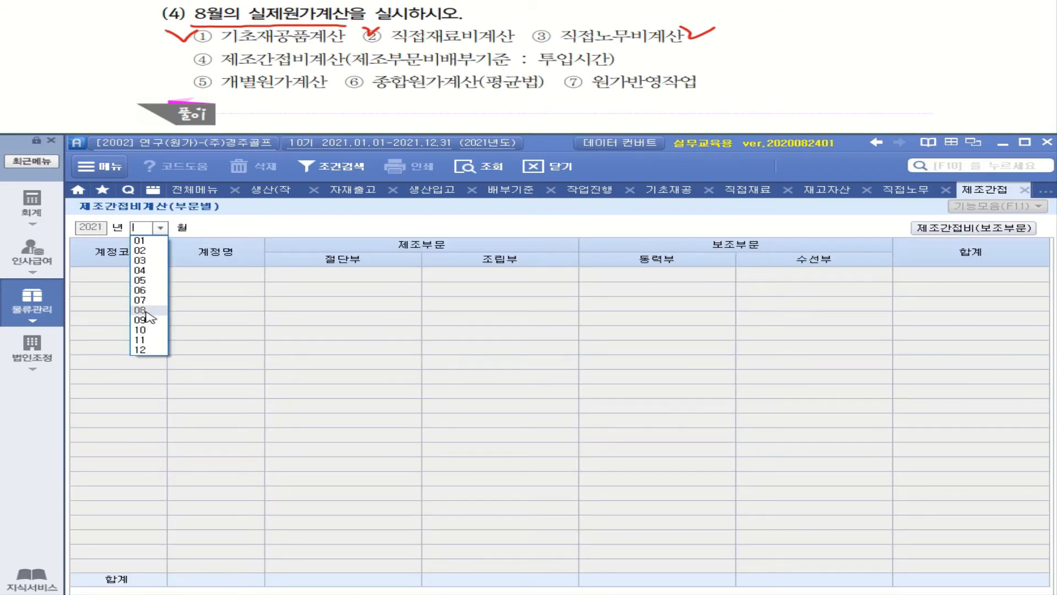
pyautogui.click(145, 311)
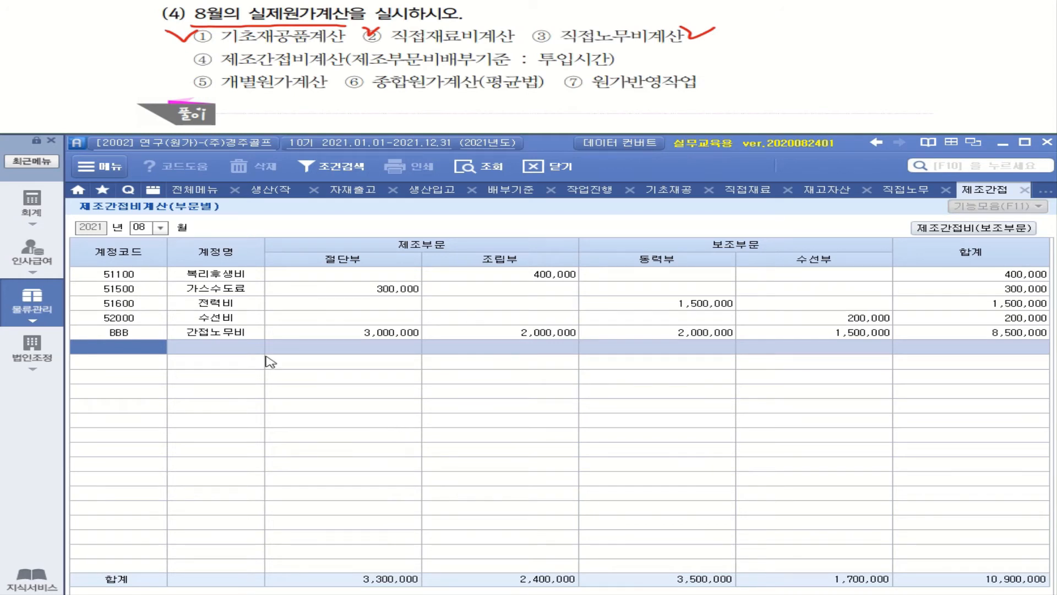
pyautogui.click(205, 275)
pyautogui.click(205, 290)
pyautogui.click(209, 302)
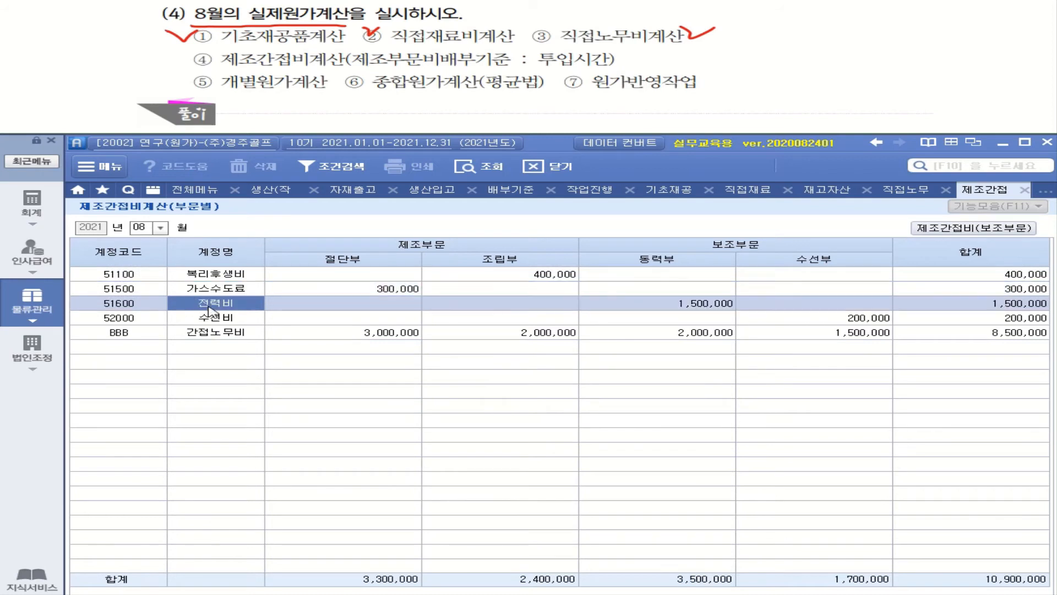
pyautogui.click(214, 318)
pyautogui.click(248, 333)
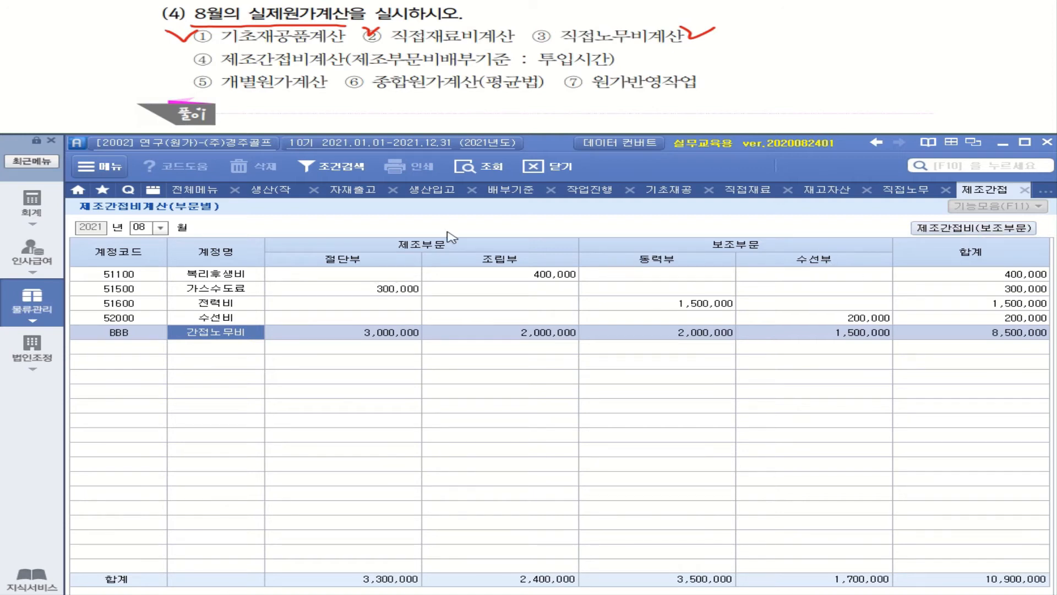
# Run 제조간접비계산(보조부문) for month 08 to allocate the 동력부 and 수선부 costs to the manufacturing departments.
pyautogui.click(969, 228)
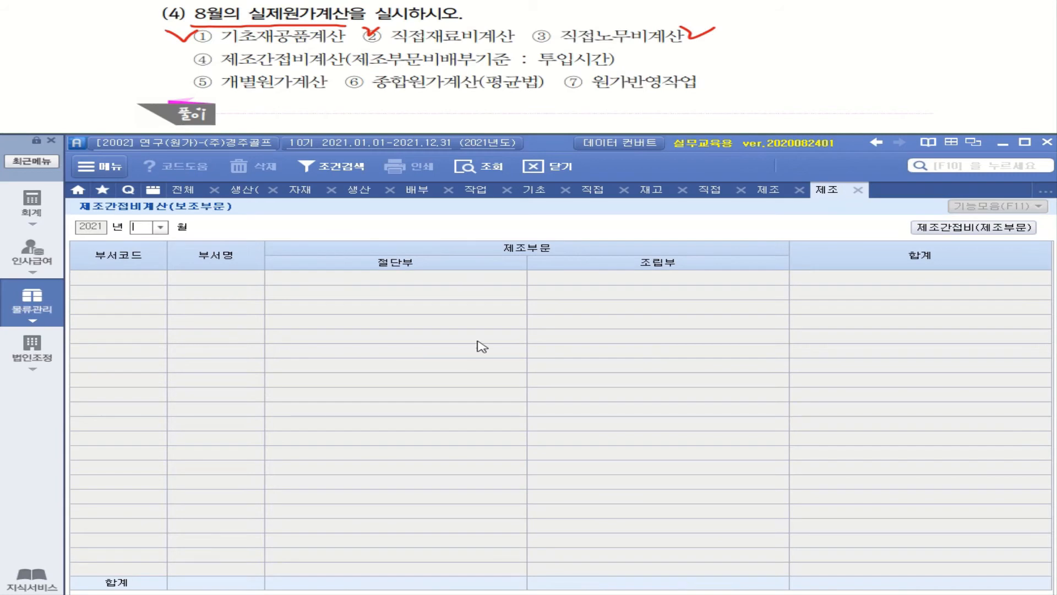
pyautogui.click(160, 227)
pyautogui.click(144, 310)
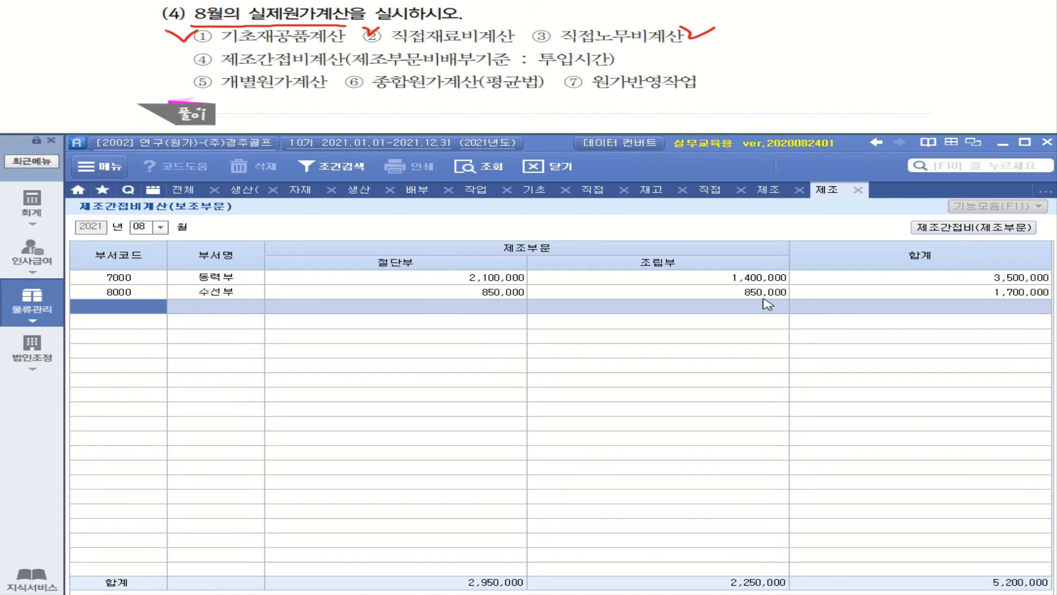
# Run 제조간접비계산(제조부문) for month 08 with 투입시간 as the 제조부문비 배부기준.
pyautogui.click(971, 233)
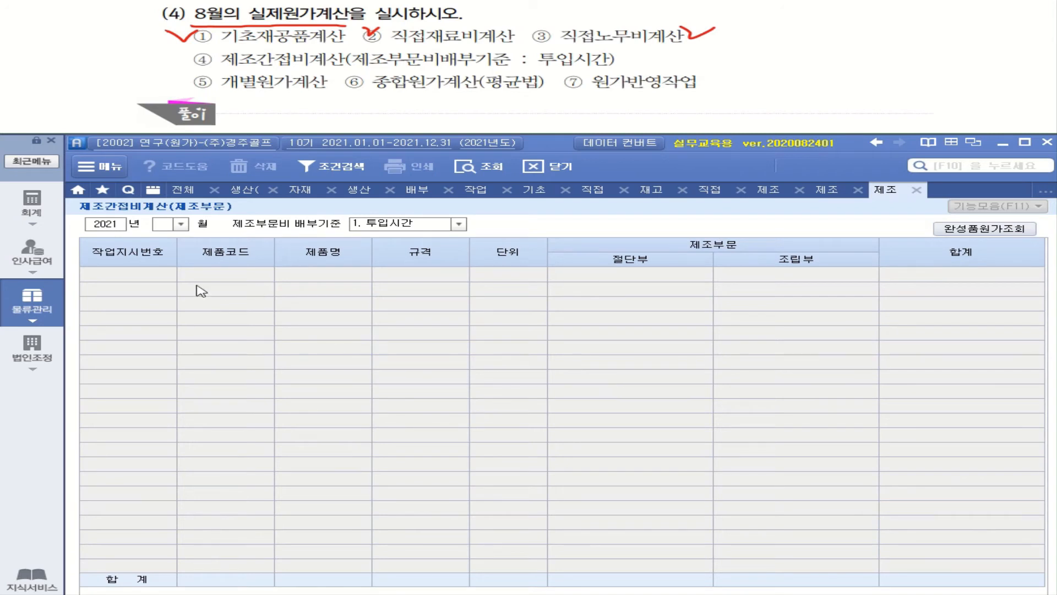
pyautogui.click(178, 225)
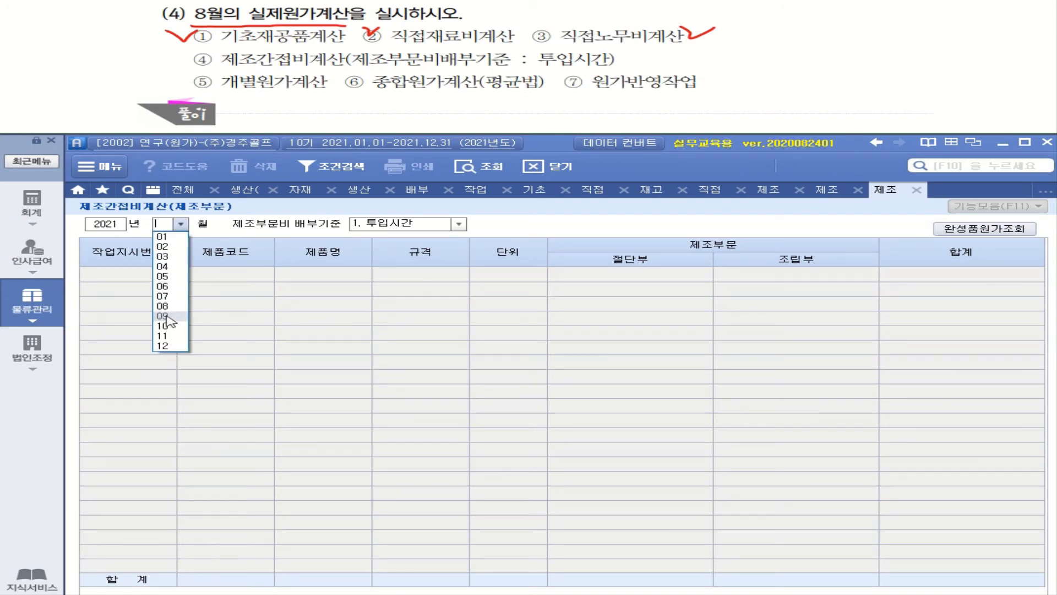
pyautogui.click(166, 307)
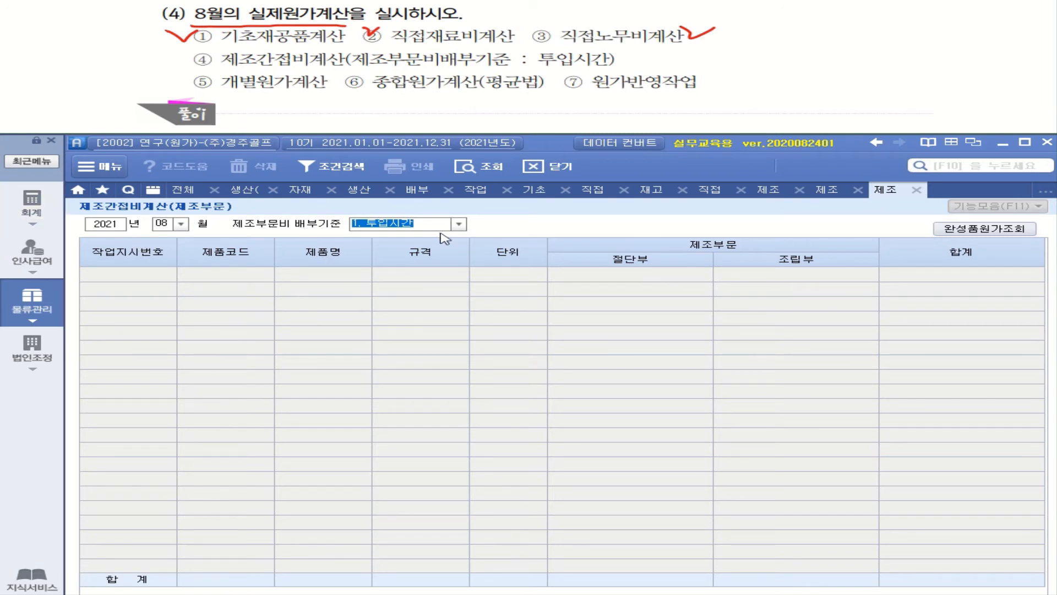
pyautogui.click(459, 224)
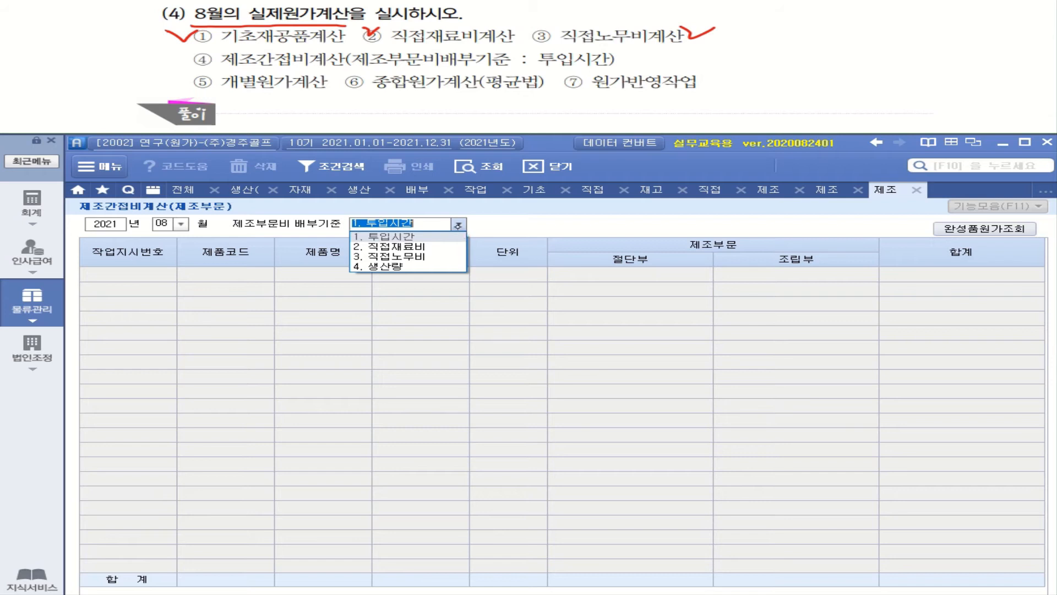
pyautogui.click(458, 225)
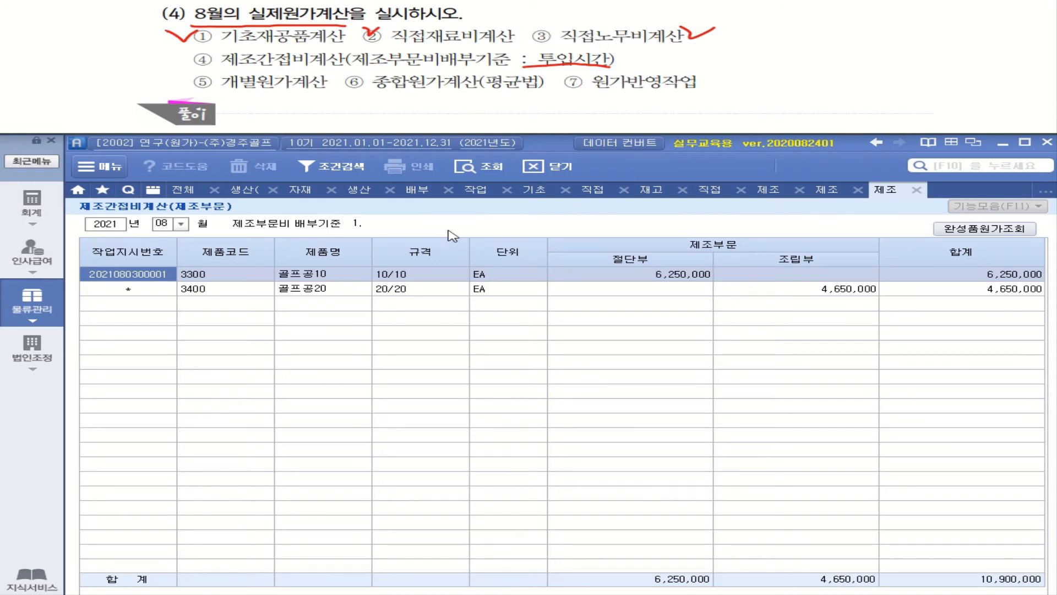
pyautogui.click(460, 225)
pyautogui.click(403, 234)
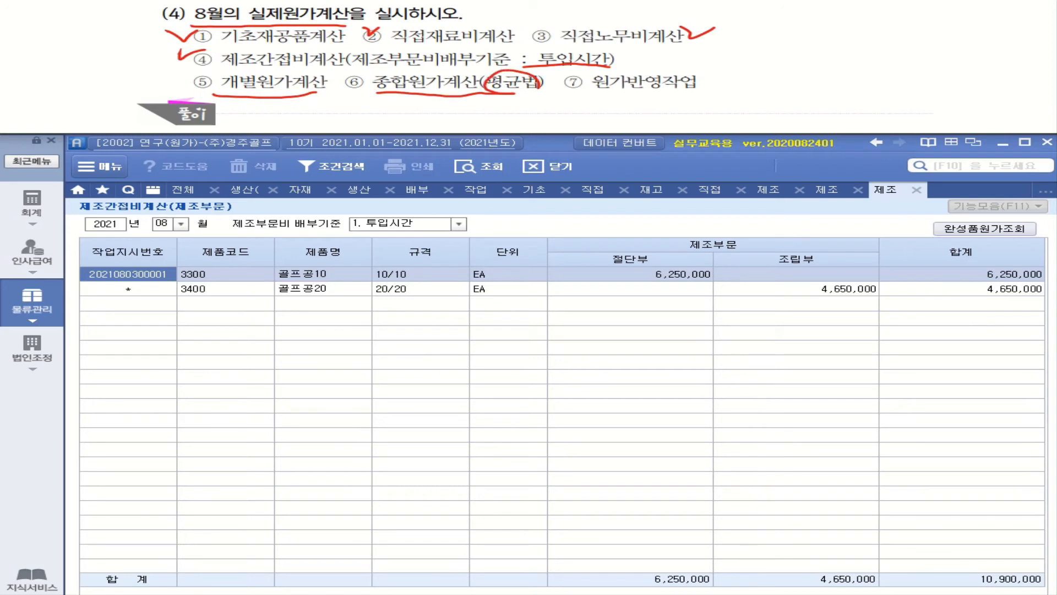
# Run 완성품원가조회 for month 08 with 평균법 as the costing method and check the 개별 and 종합 product rows.
pyautogui.click(980, 233)
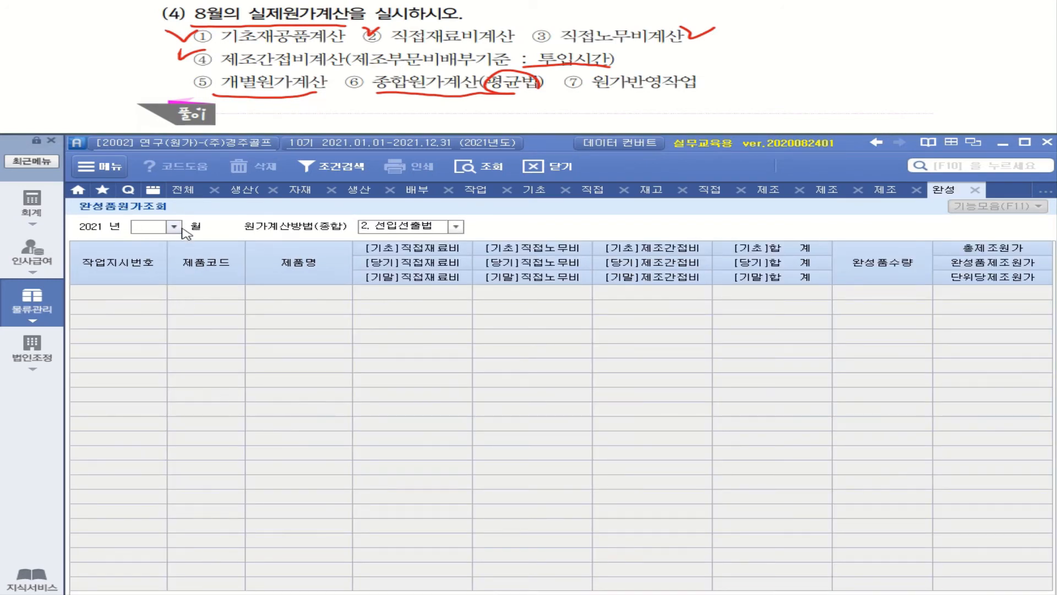
pyautogui.click(174, 227)
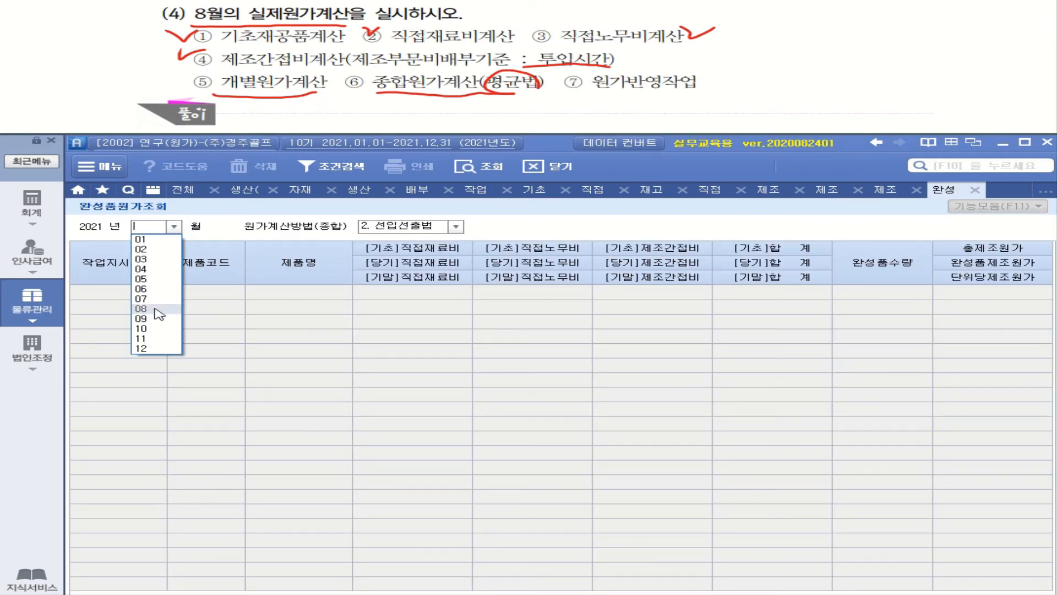
pyautogui.click(158, 309)
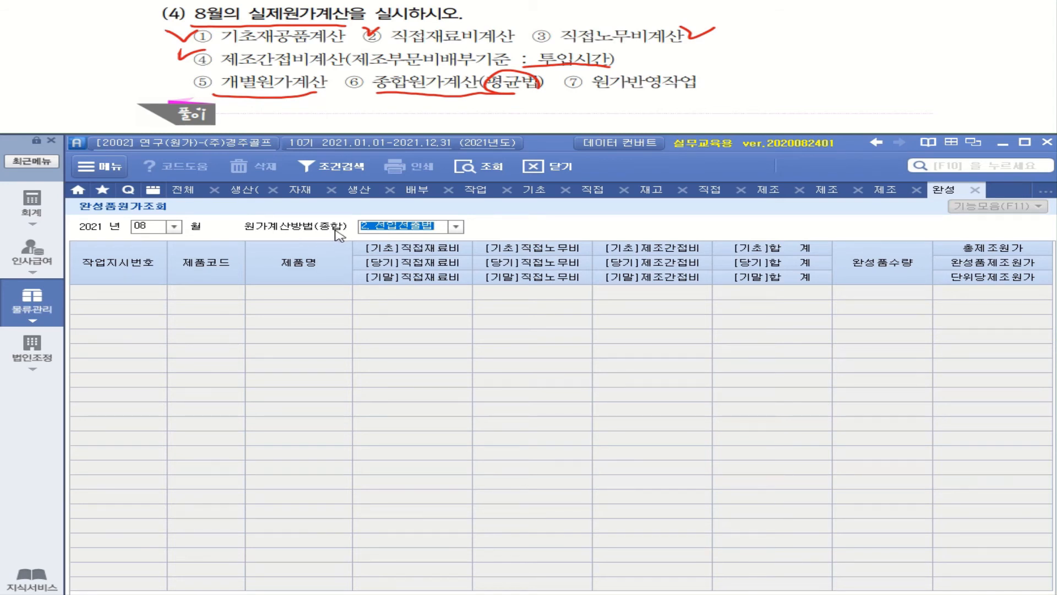
pyautogui.click(417, 232)
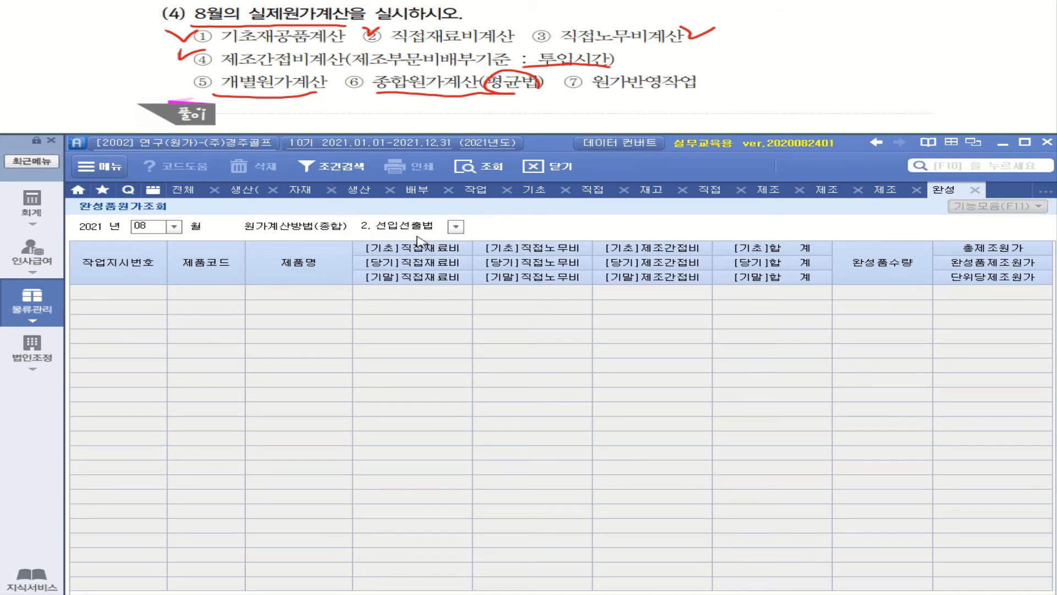
pyautogui.click(459, 231)
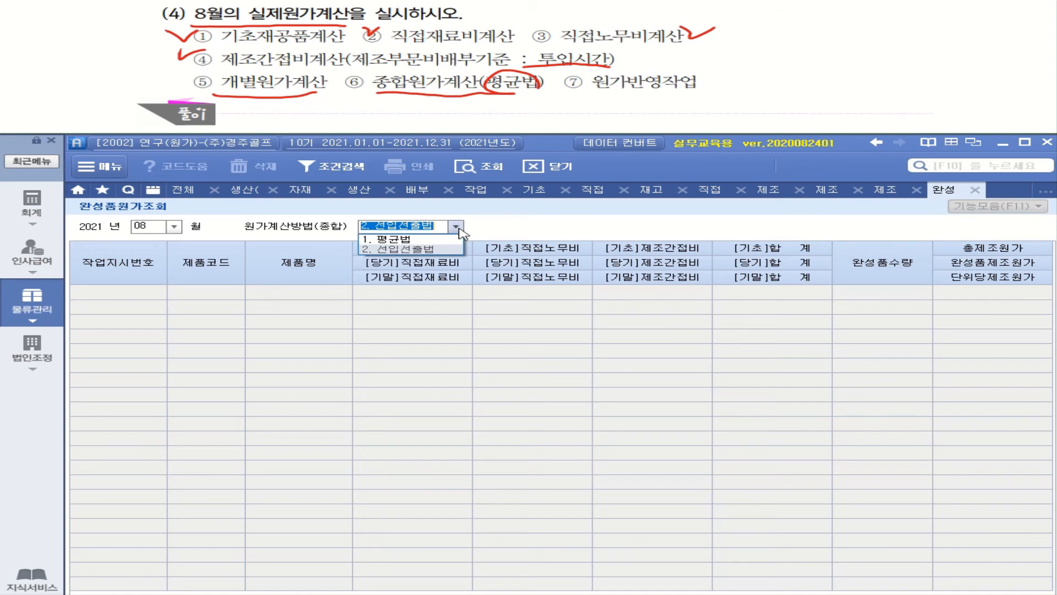
pyautogui.click(407, 238)
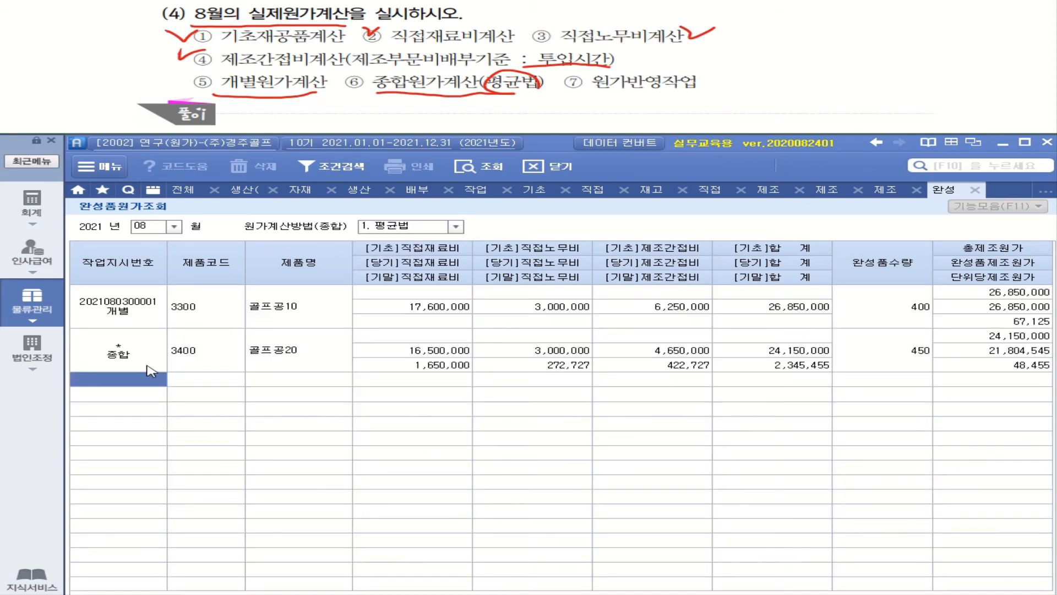
pyautogui.press('Up')
pyautogui.click(139, 322)
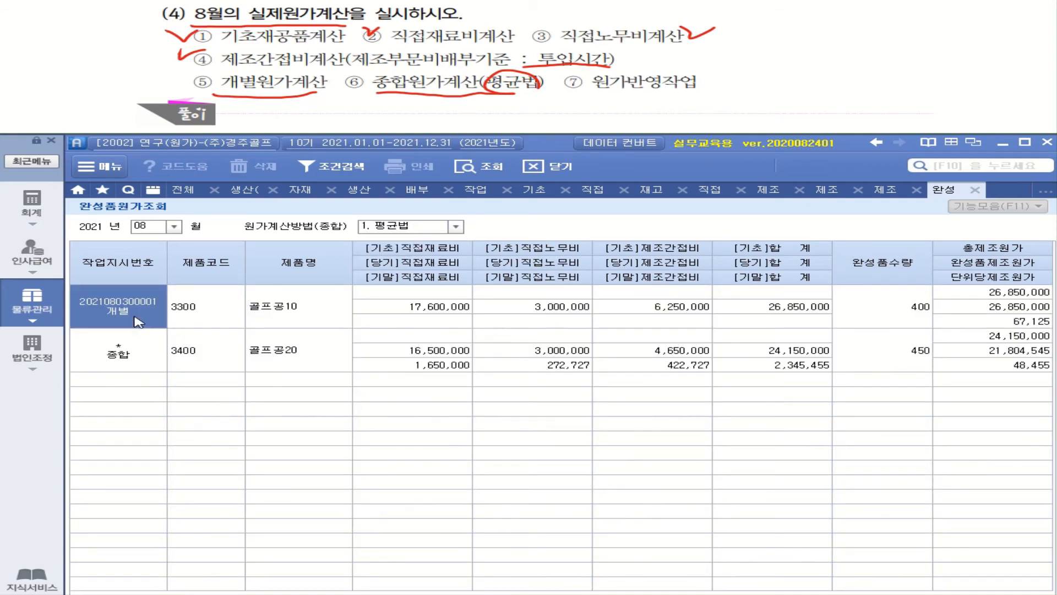
pyautogui.click(145, 361)
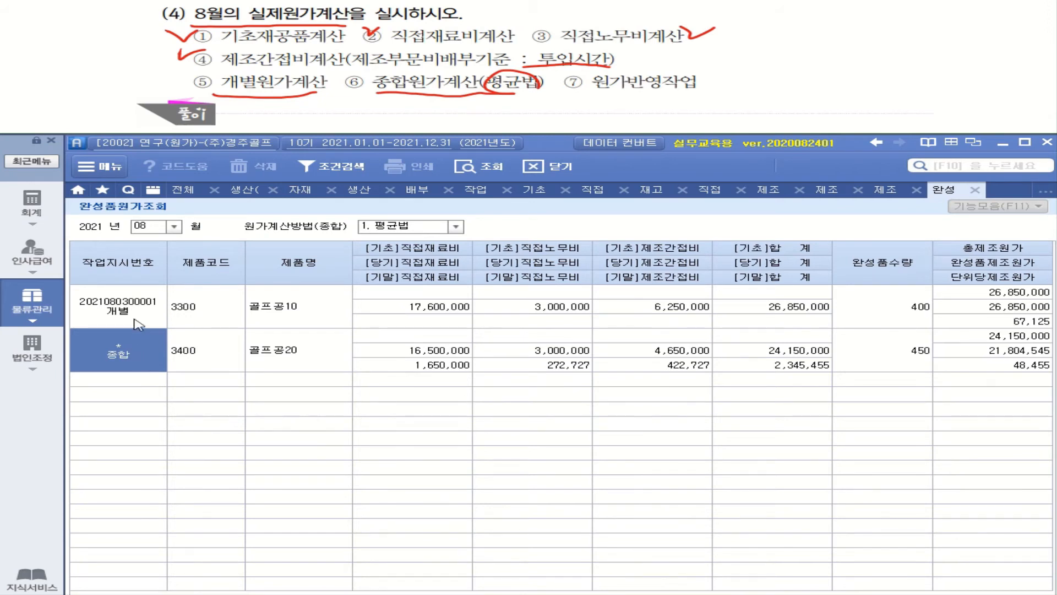
pyautogui.click(138, 324)
pyautogui.click(141, 369)
# Open 품목등록 and compare the 원가구분 setting of 골프공10 and 골프공20.
pyautogui.click(31, 306)
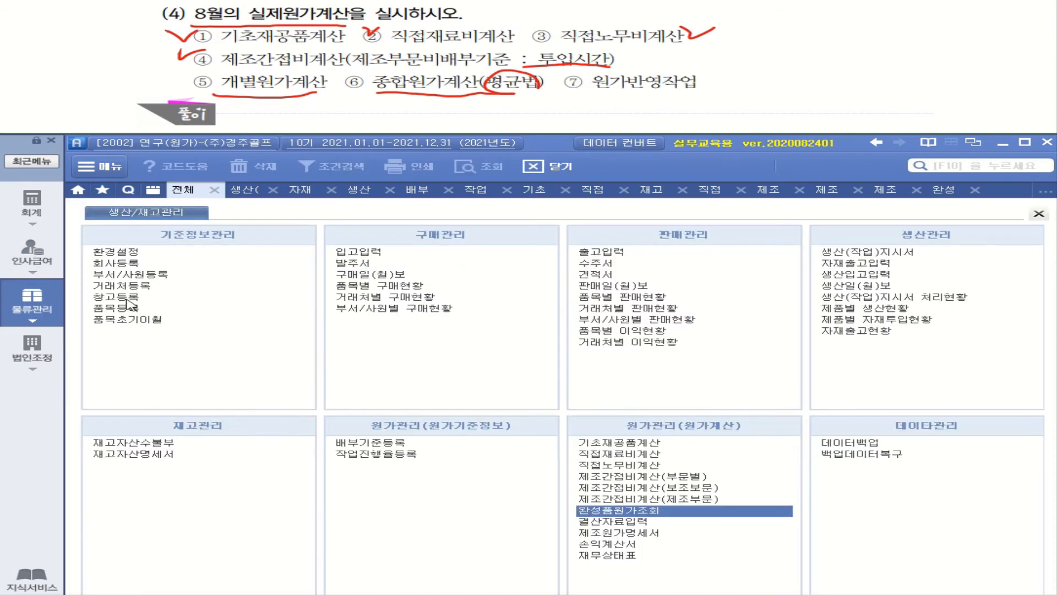
pyautogui.click(125, 312)
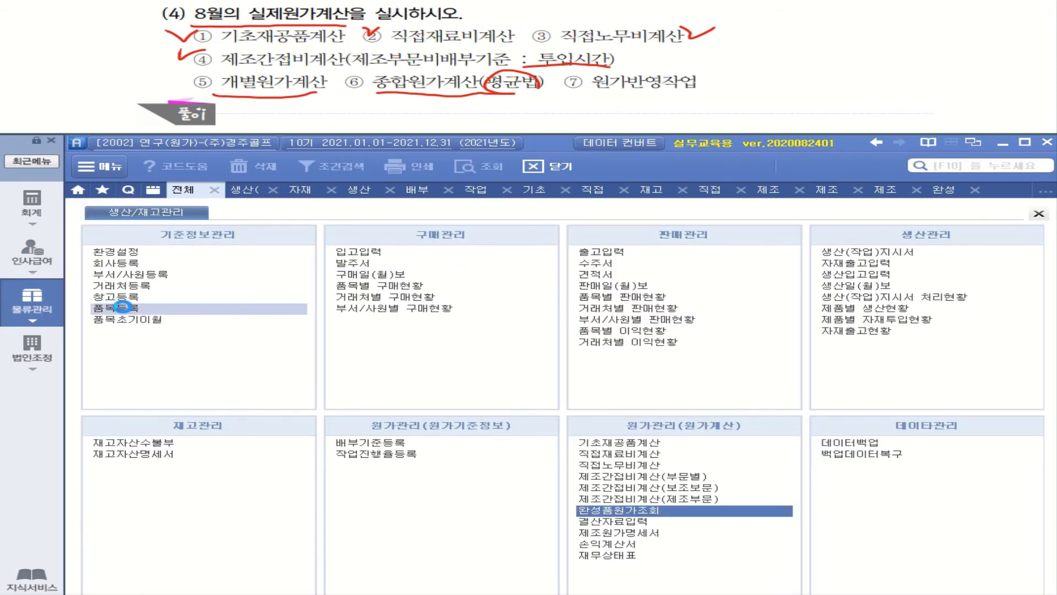
pyautogui.click(214, 290)
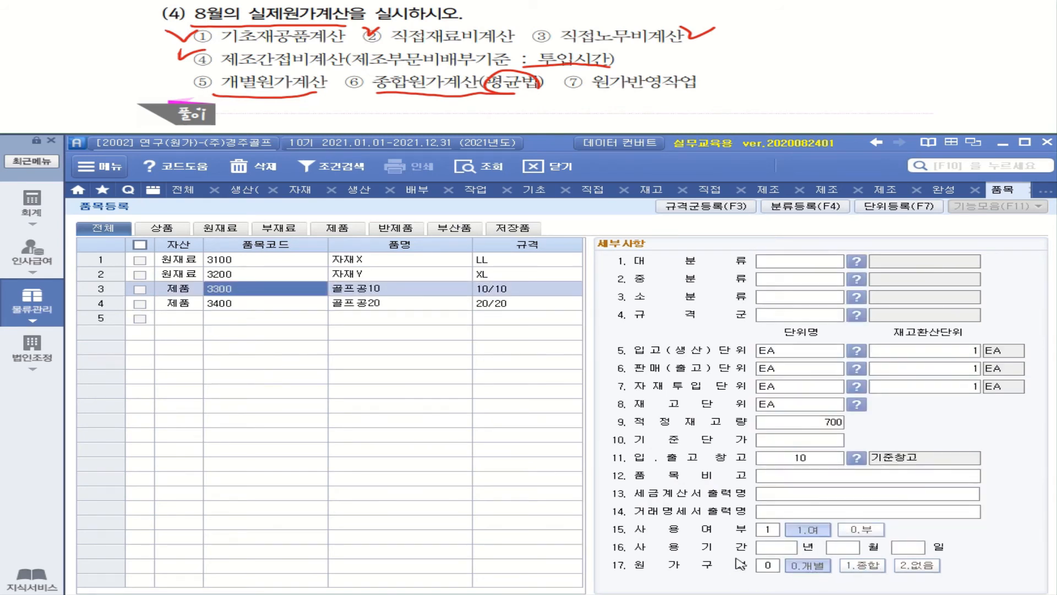
pyautogui.click(354, 304)
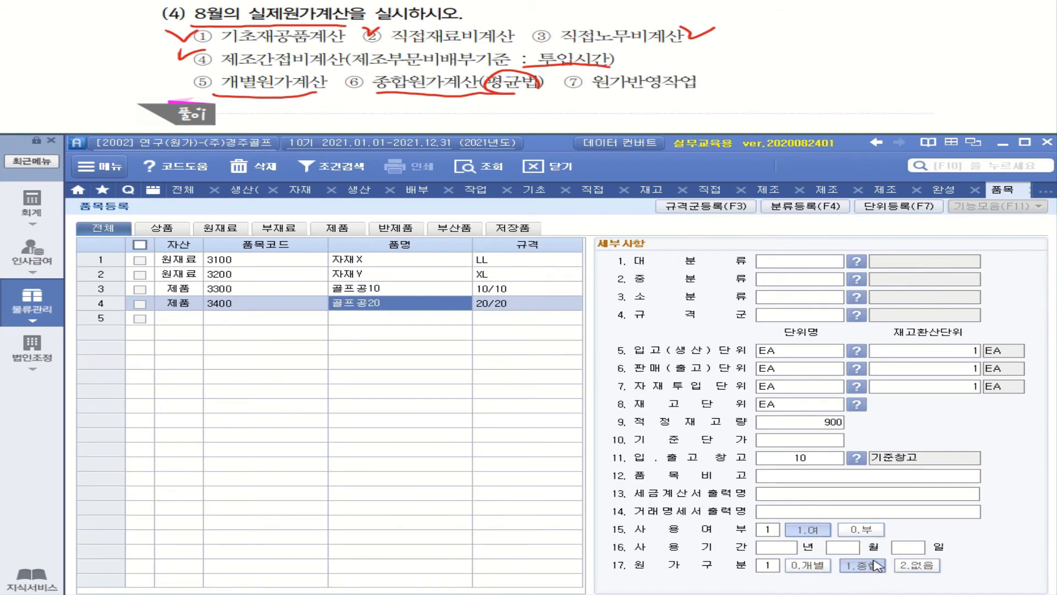
pyautogui.click(325, 293)
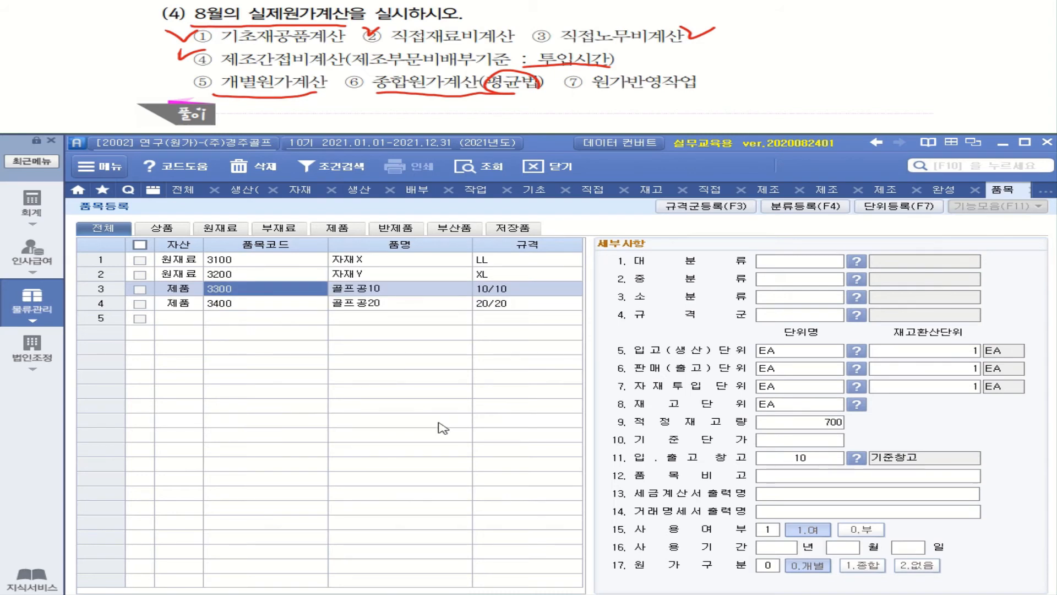
pyautogui.click(337, 304)
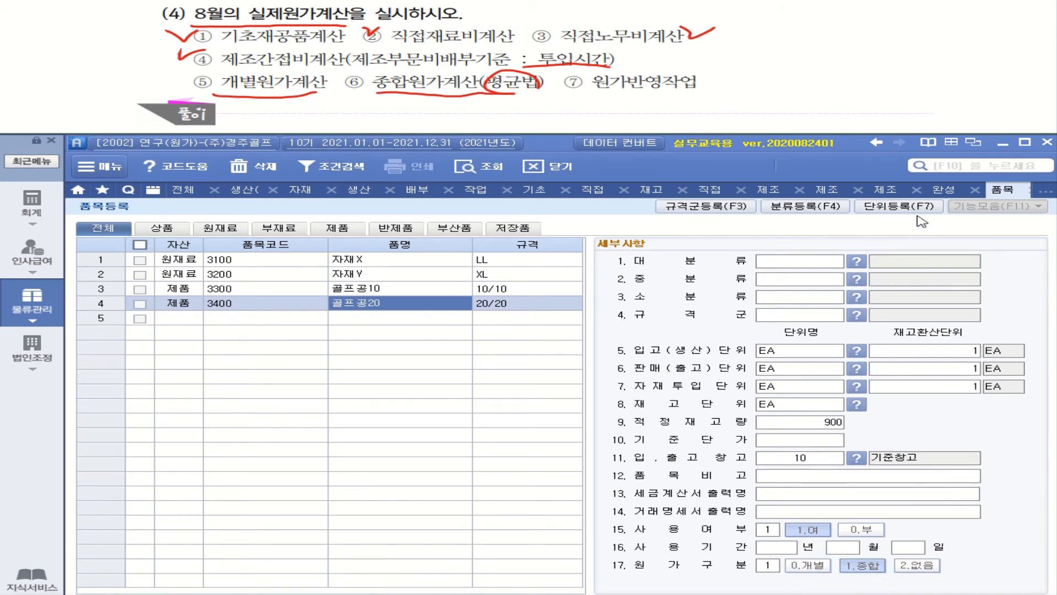
# Query 완성품원가조회 again for month 08 with 평균법 and examine the 개별 and 종합 rows and the 단위당제조원가.
pyautogui.click(957, 192)
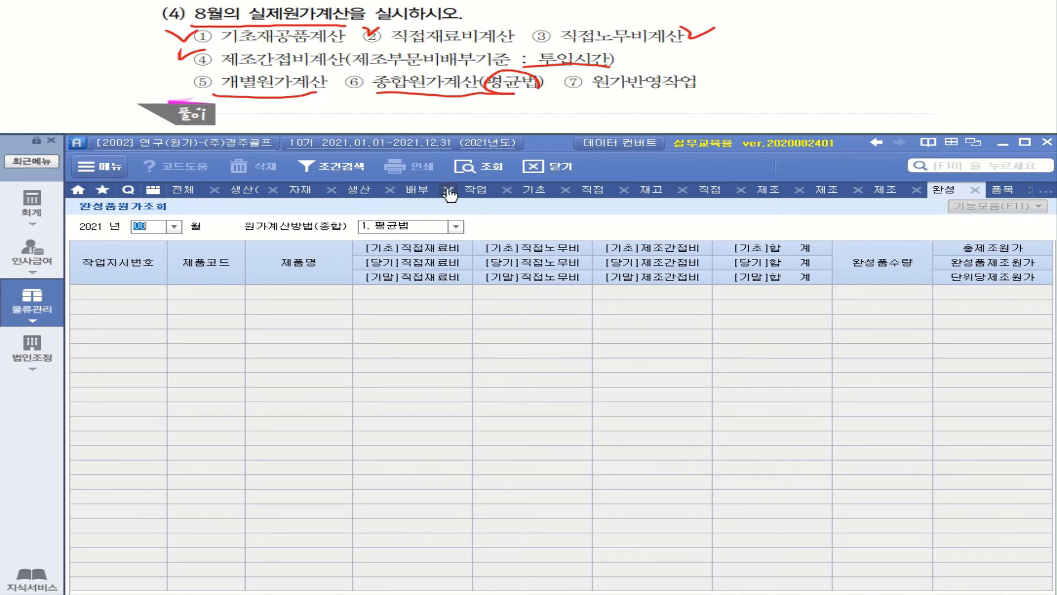
pyautogui.click(478, 166)
pyautogui.click(144, 321)
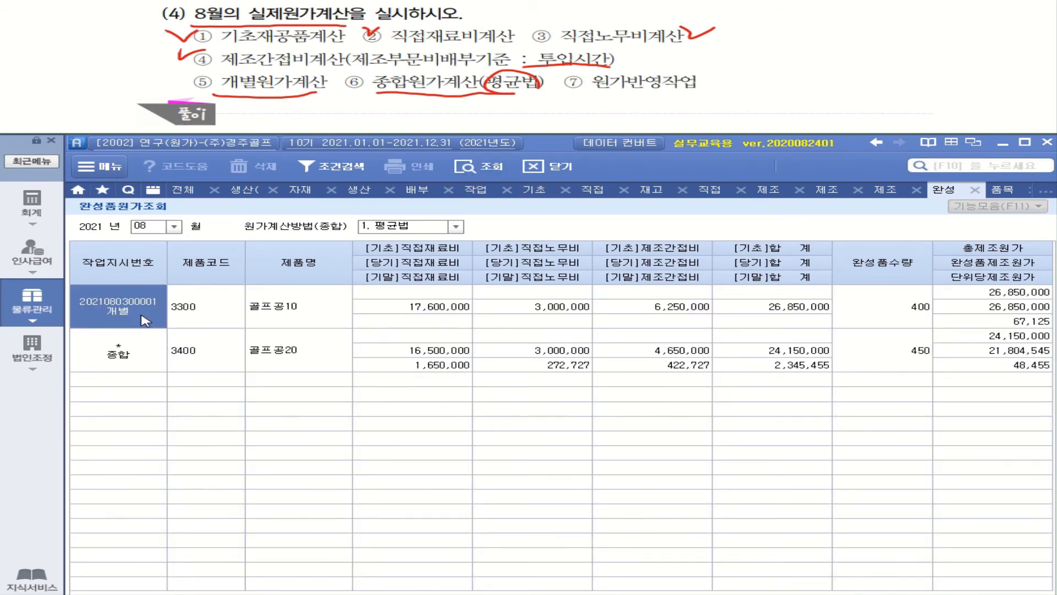
pyautogui.click(135, 363)
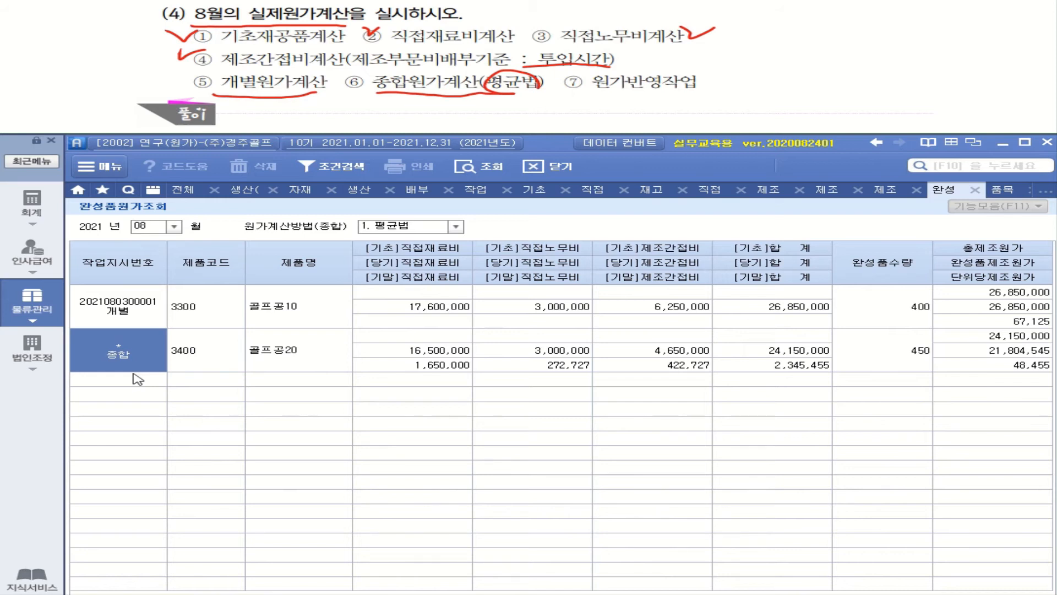
pyautogui.click(299, 322)
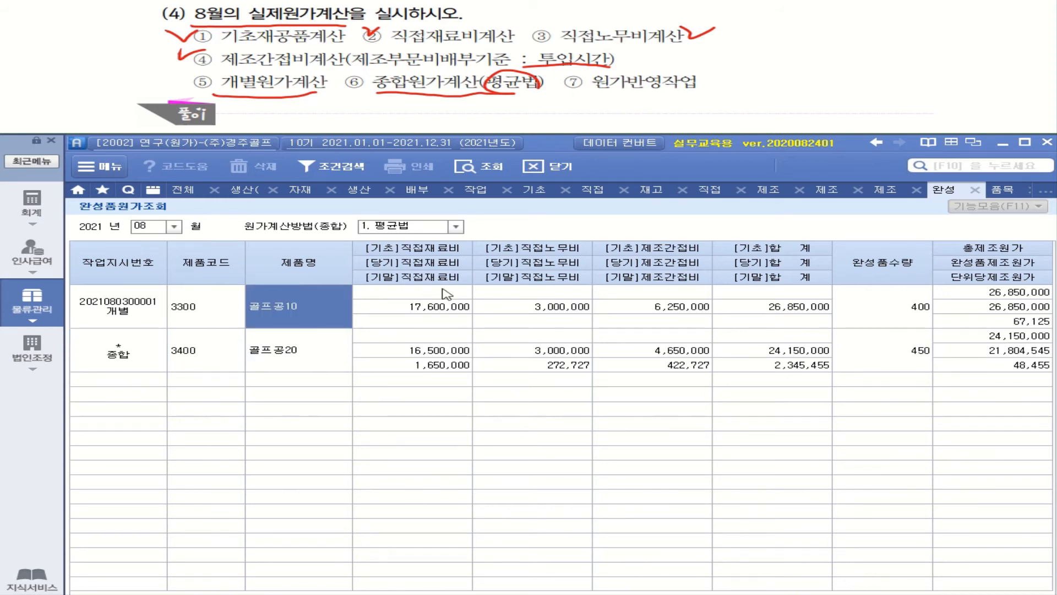
pyautogui.click(1017, 322)
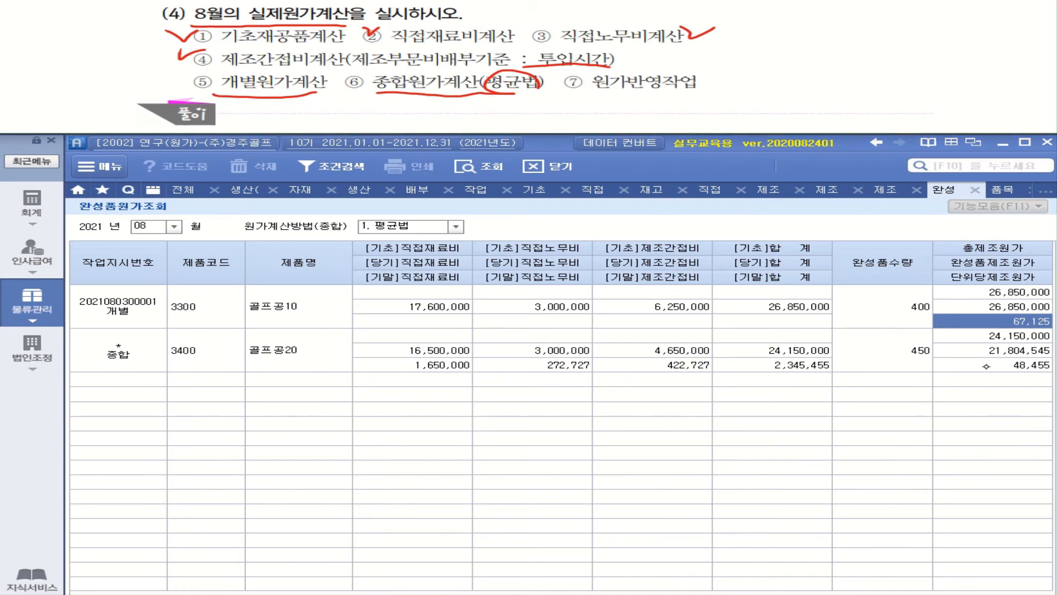
pyautogui.moveTo(556, 100); pyautogui.dragTo(692, 94)
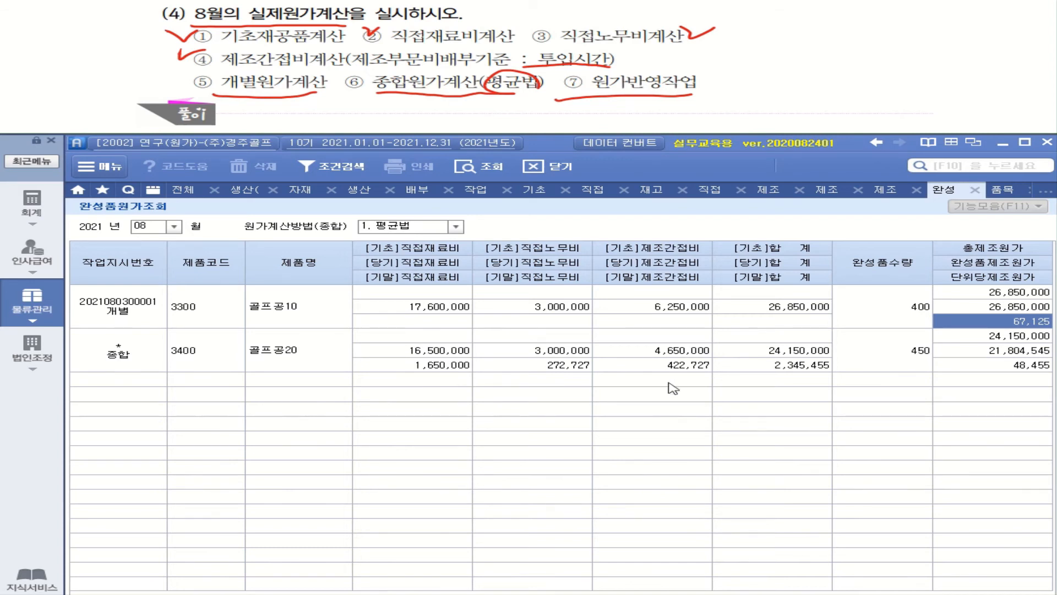
# Load the August 31 records in 생산입고입력 and enter 67,125 as the 생산단가 of 골프공10.
pyautogui.click(42, 318)
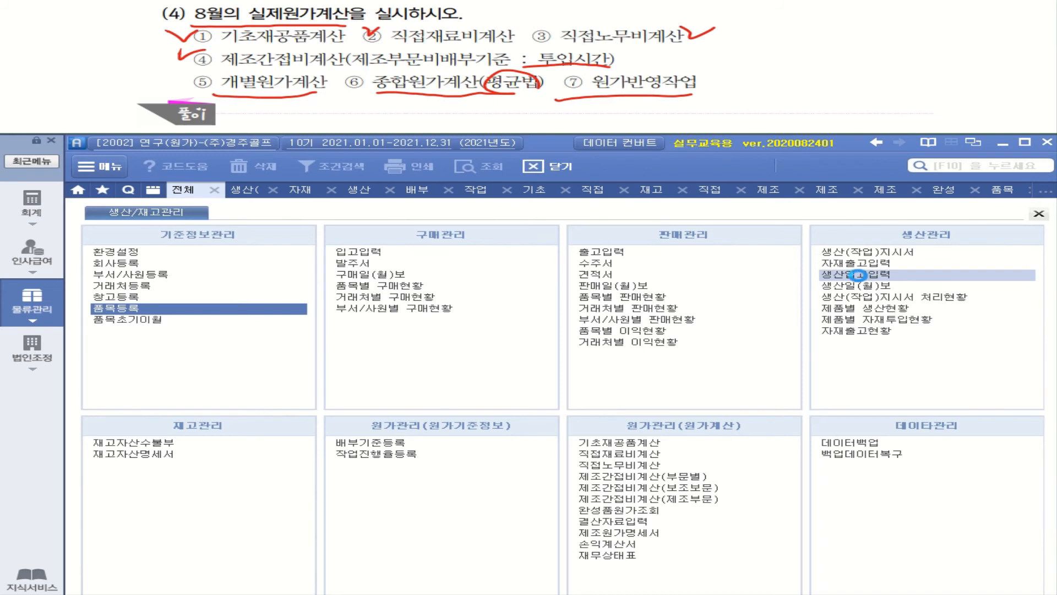
pyautogui.click(860, 275)
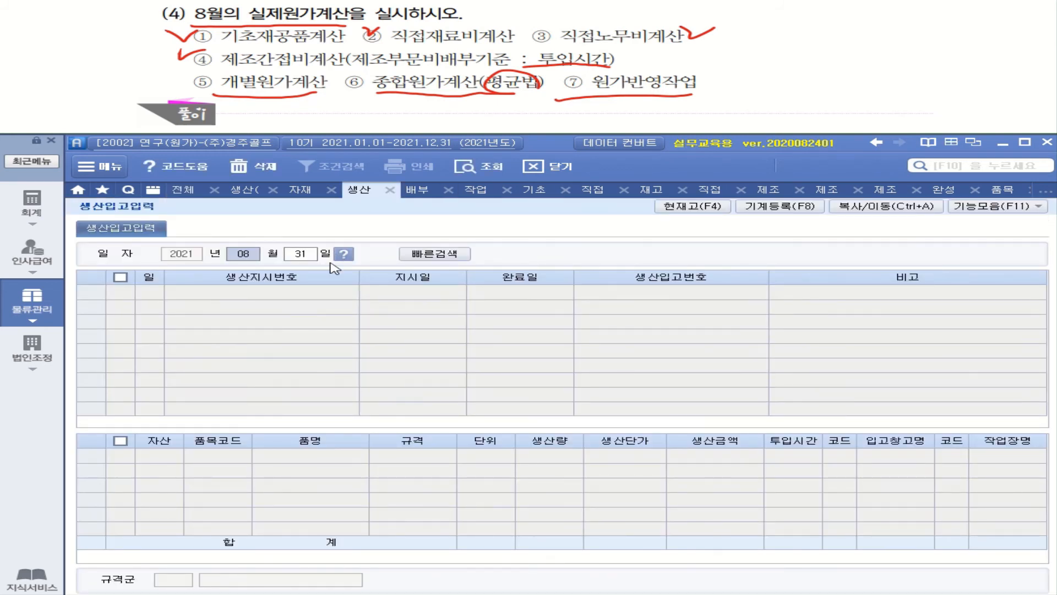
pyautogui.click(467, 174)
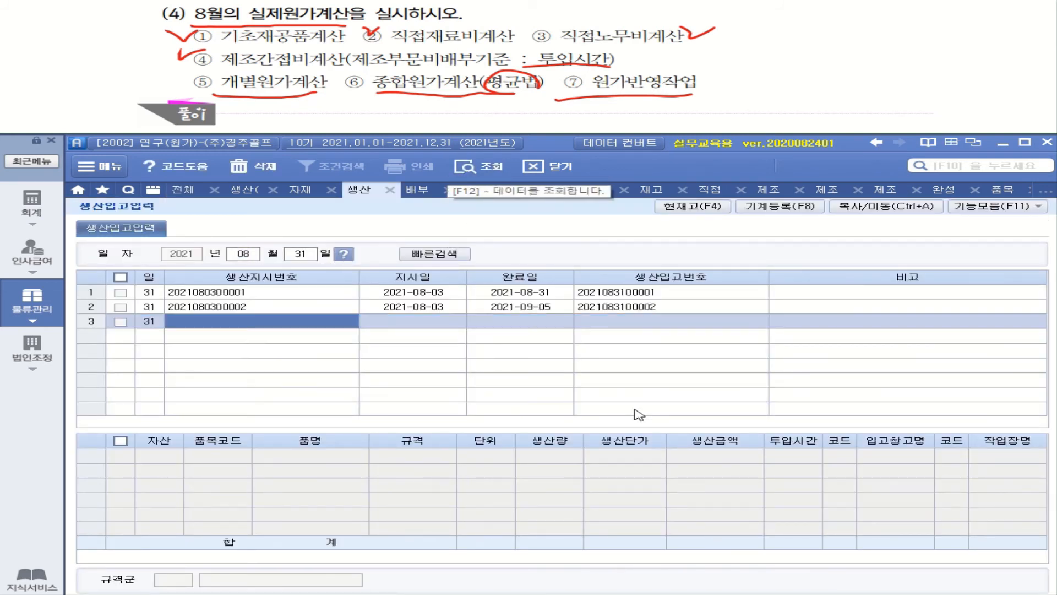
pyautogui.click(414, 295)
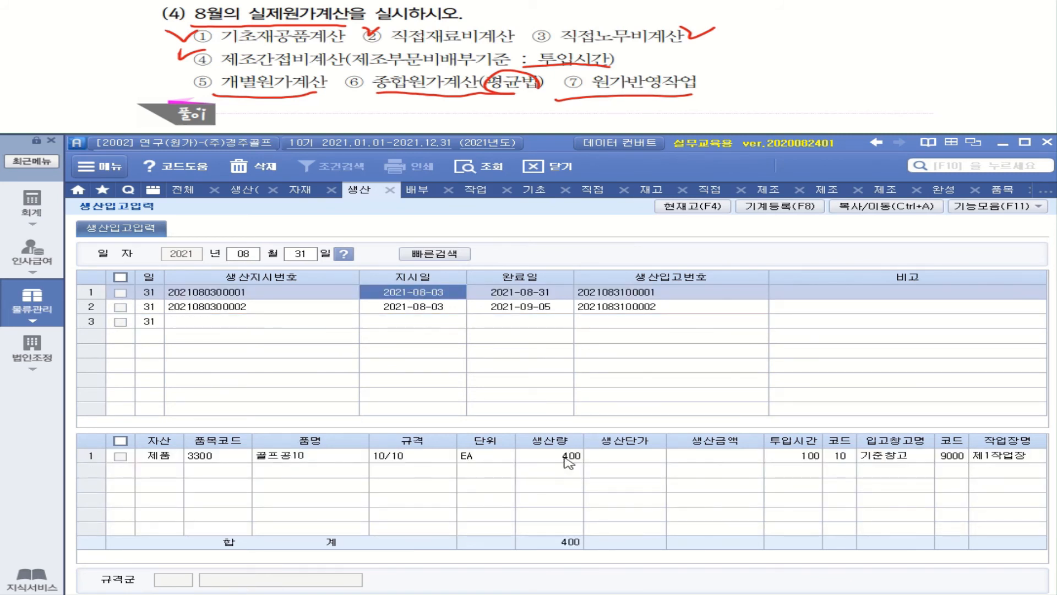
pyautogui.click(611, 459)
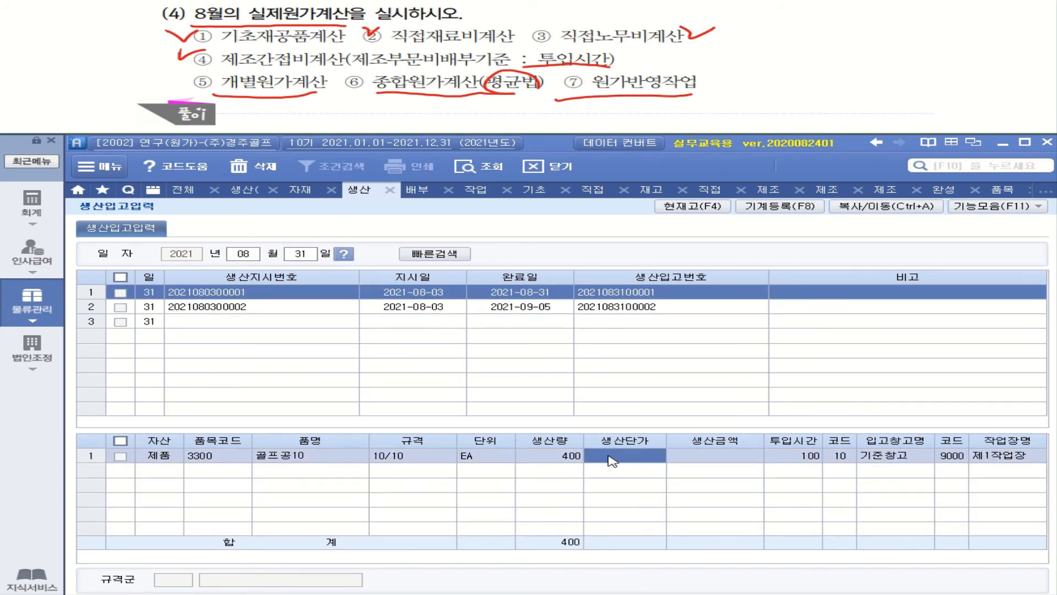
pyautogui.write('67125')
pyautogui.press('Return')
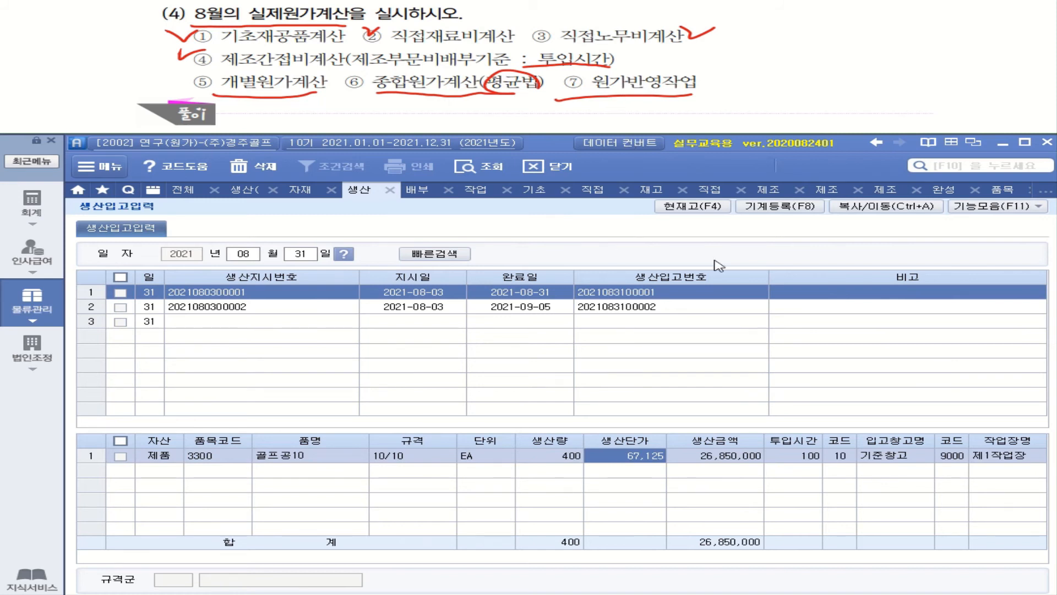
# Look up the 단위당제조원가 of 골프공20 in 완성품원가조회 and enter 48,455 as its 생산단가 in 생산입고입력.
pyautogui.click(953, 193)
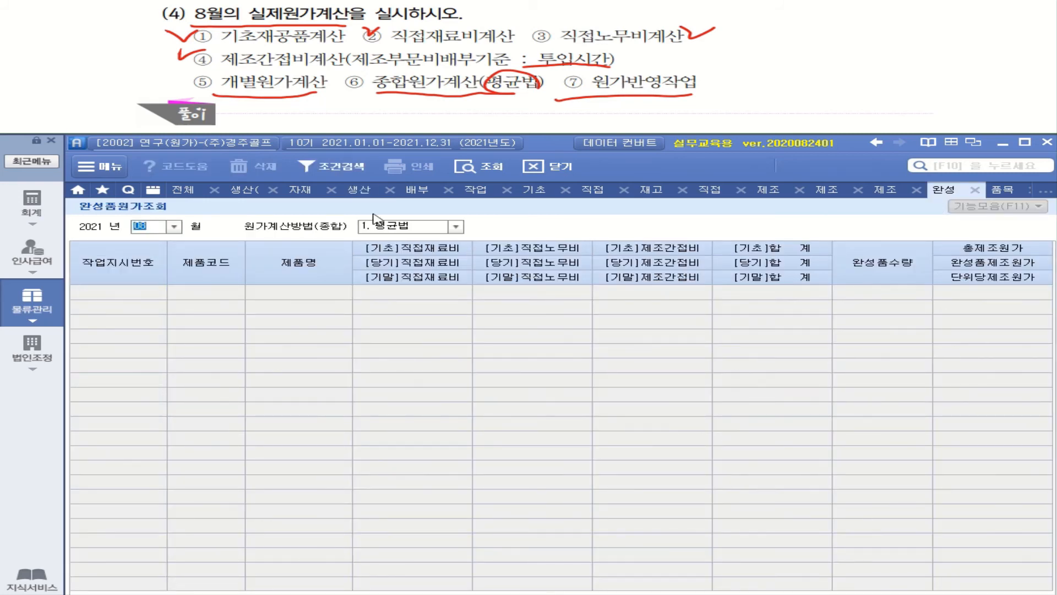
pyautogui.click(467, 166)
pyautogui.click(999, 365)
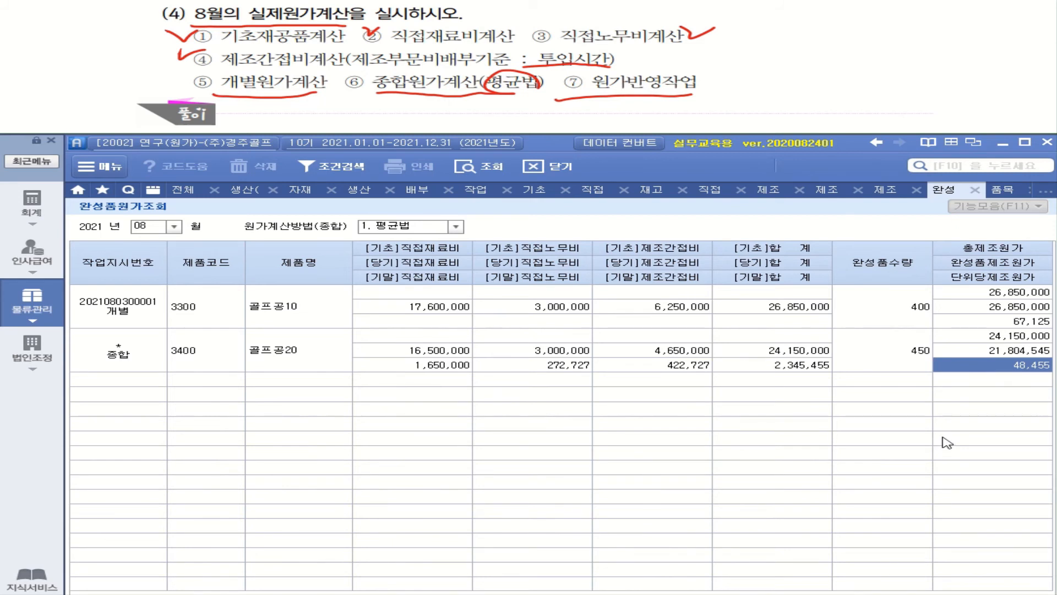
pyautogui.click(355, 195)
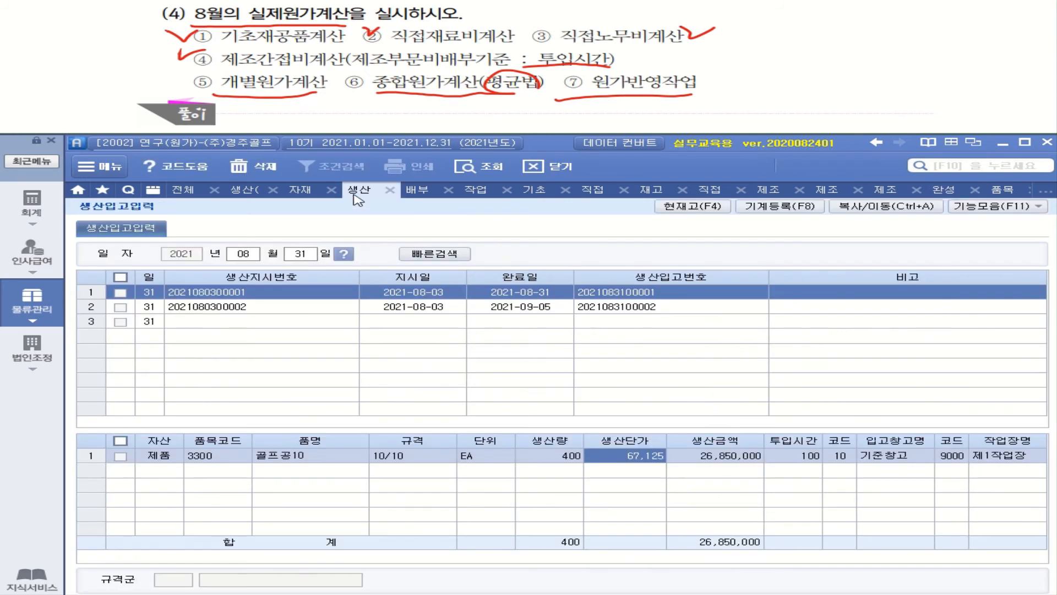
pyautogui.click(370, 314)
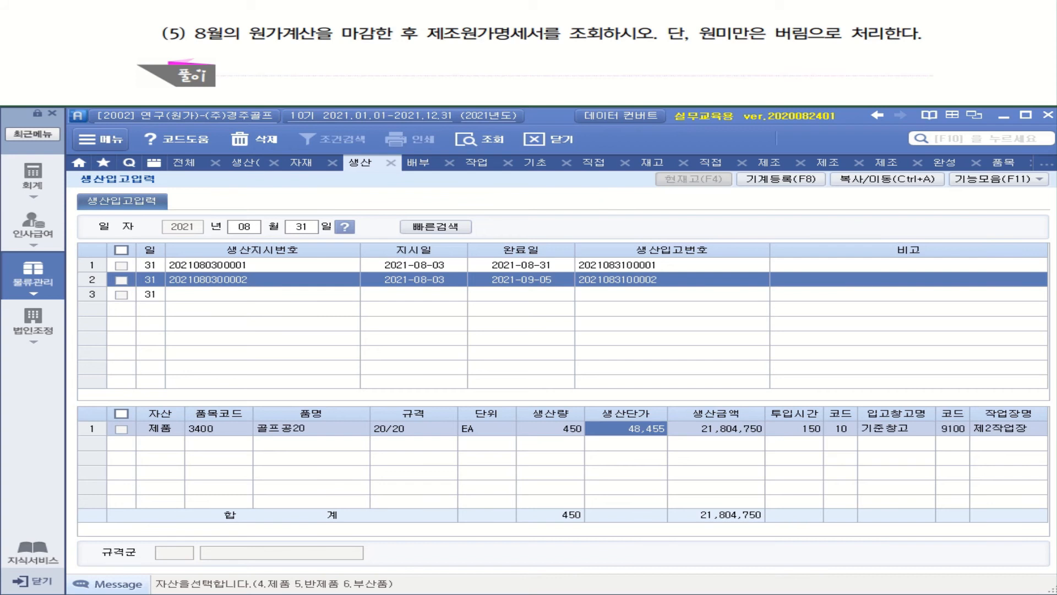
pyautogui.moveTo(344, 25)
pyautogui.mouseDown()
pyautogui.moveTo(413, 43)
pyautogui.moveTo(357, 17)
pyautogui.moveTo(397, 38)
pyautogui.mouseUp()
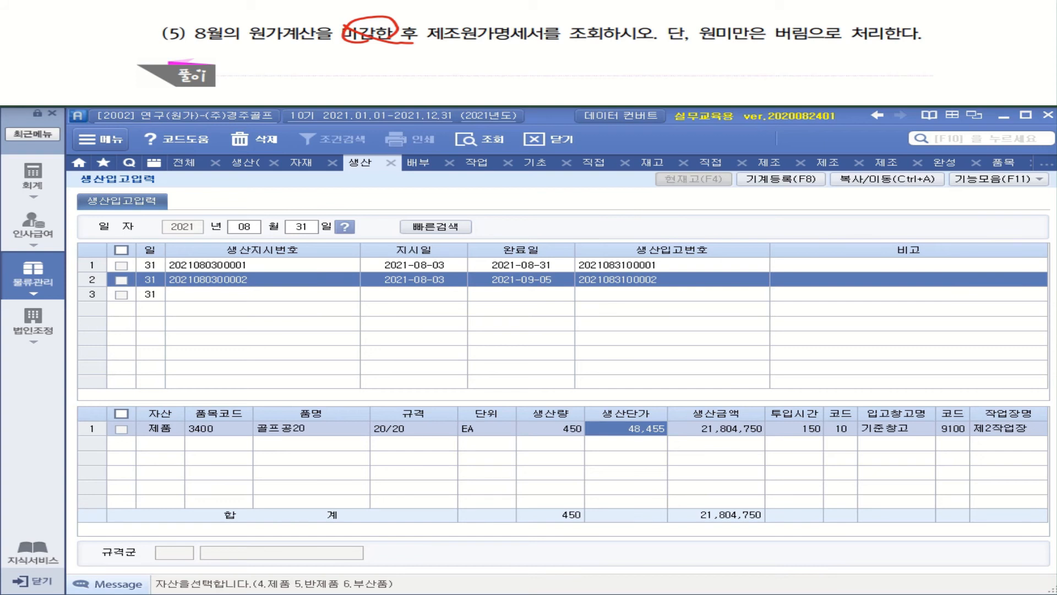
pyautogui.moveTo(430, 42); pyautogui.dragTo(606, 43)
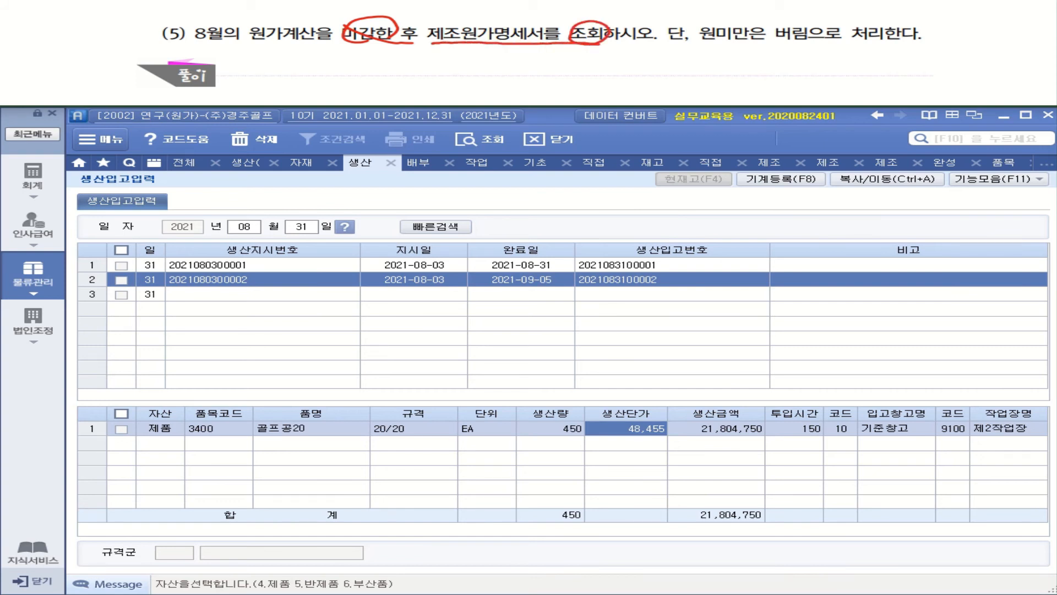
pyautogui.moveTo(771, 44); pyautogui.dragTo(916, 49)
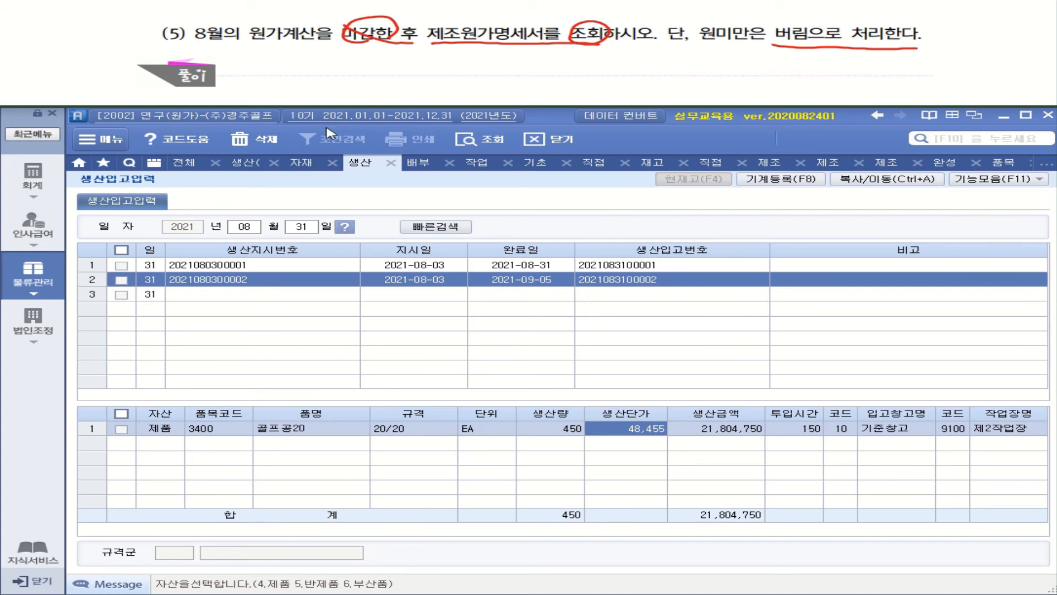
# Open 결산자료입력 and set the closing period from month 01 to month 08 of 2021.
pyautogui.click(44, 282)
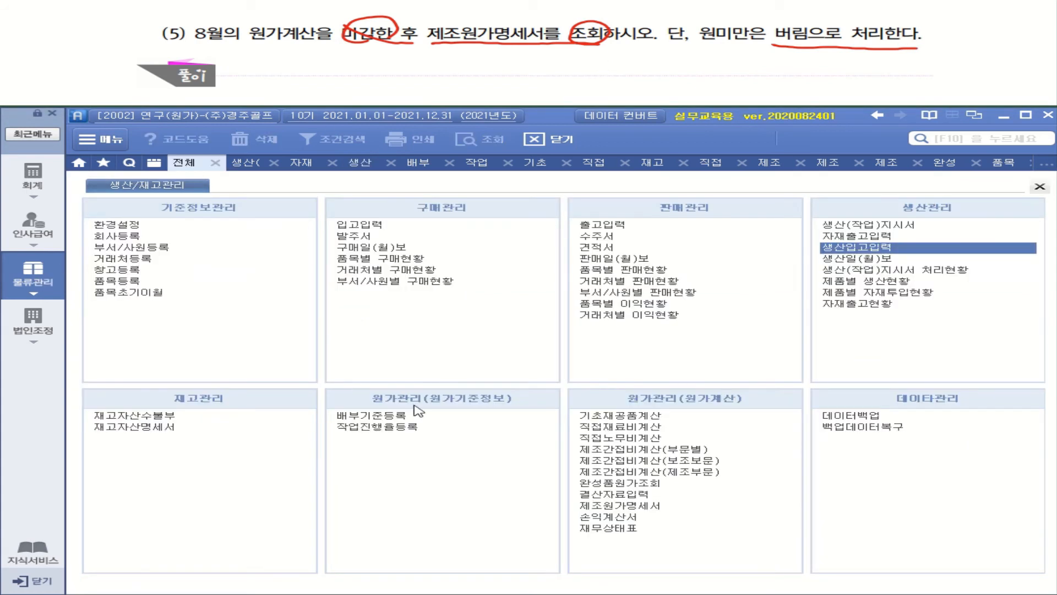
pyautogui.click(620, 494)
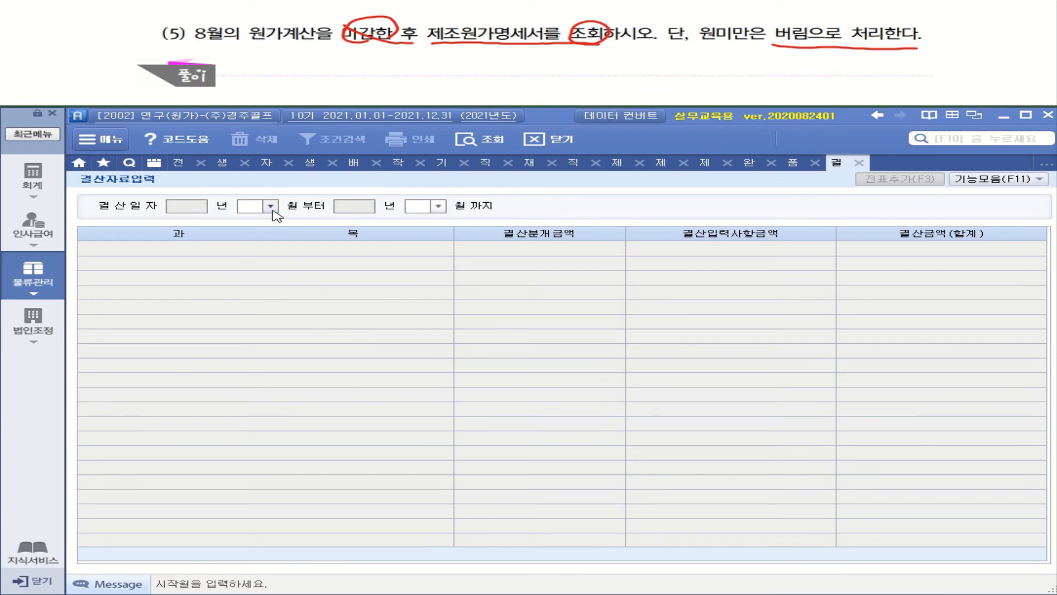
pyautogui.click(270, 206)
pyautogui.click(254, 219)
pyautogui.click(438, 206)
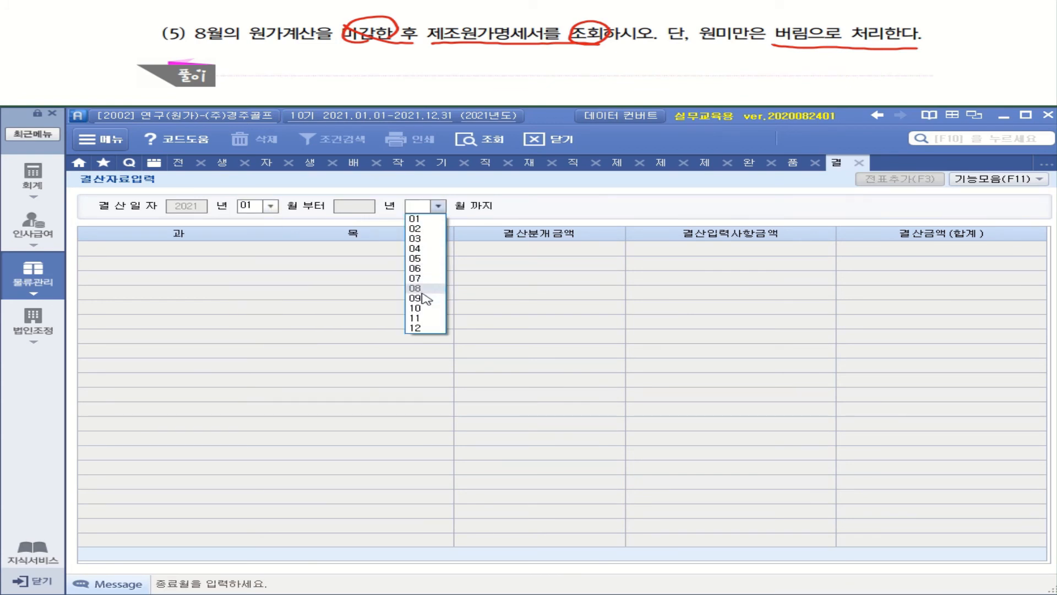
pyautogui.click(422, 291)
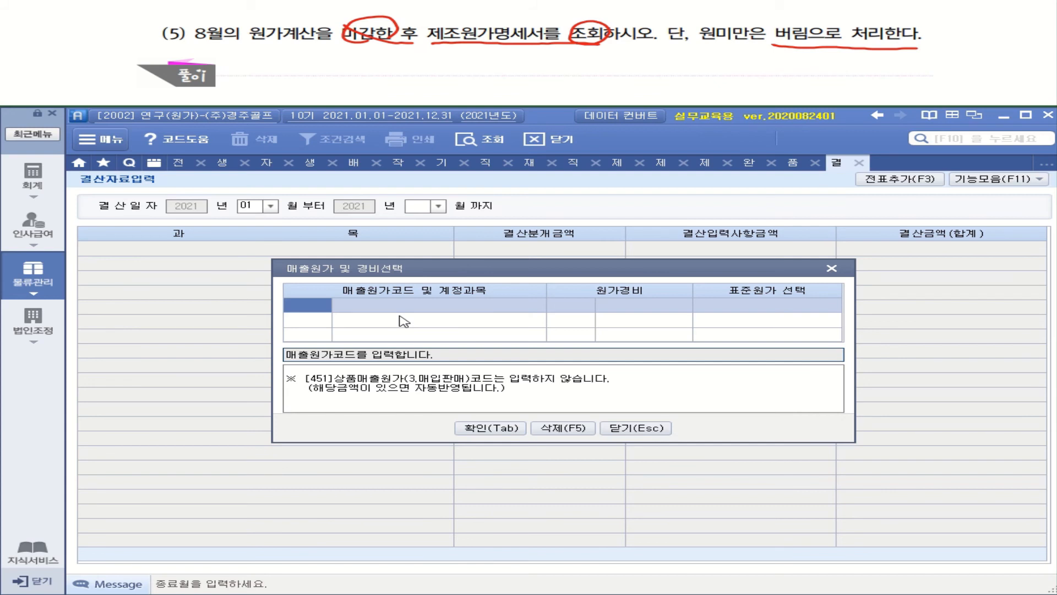
# Assign cost-of-sales account 455 제품매출원가 with 원가경비 1 (500번대) and 표준원가 제조, and confirm the selection.
pyautogui.press('F2')
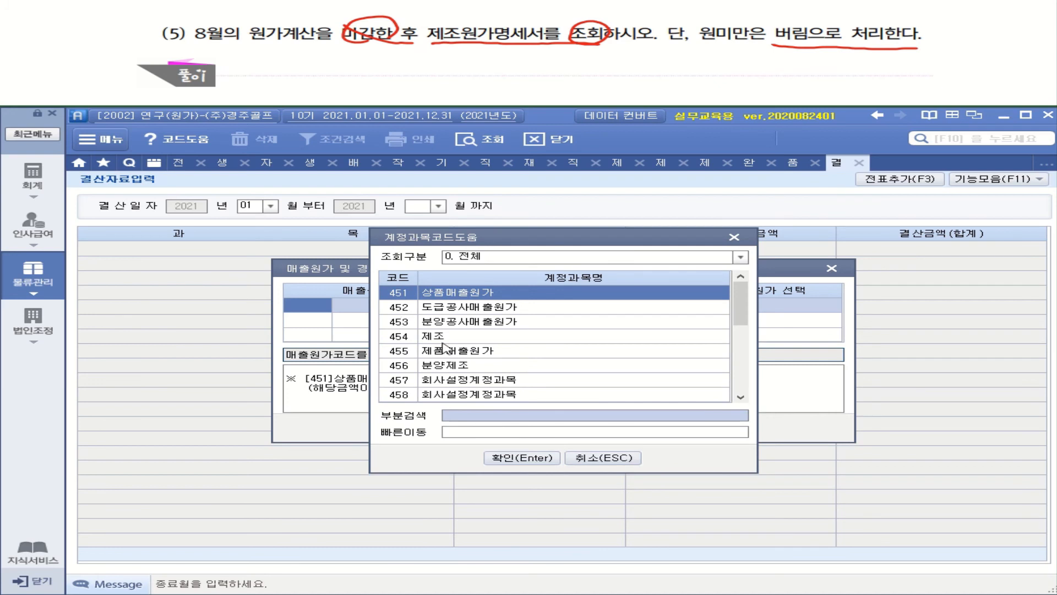
pyautogui.click(462, 352)
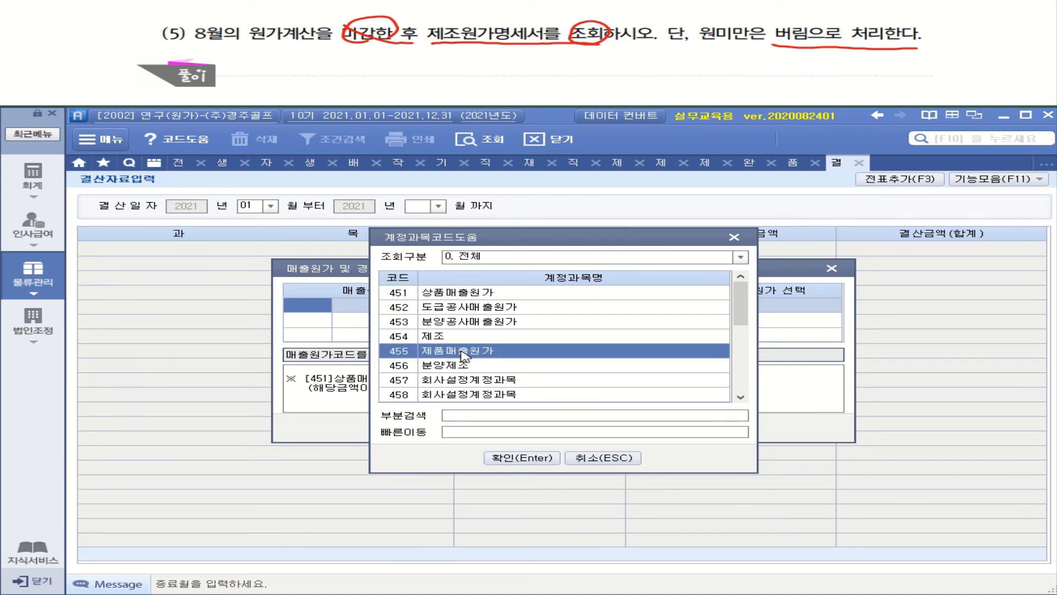
pyautogui.doubleClick(464, 355)
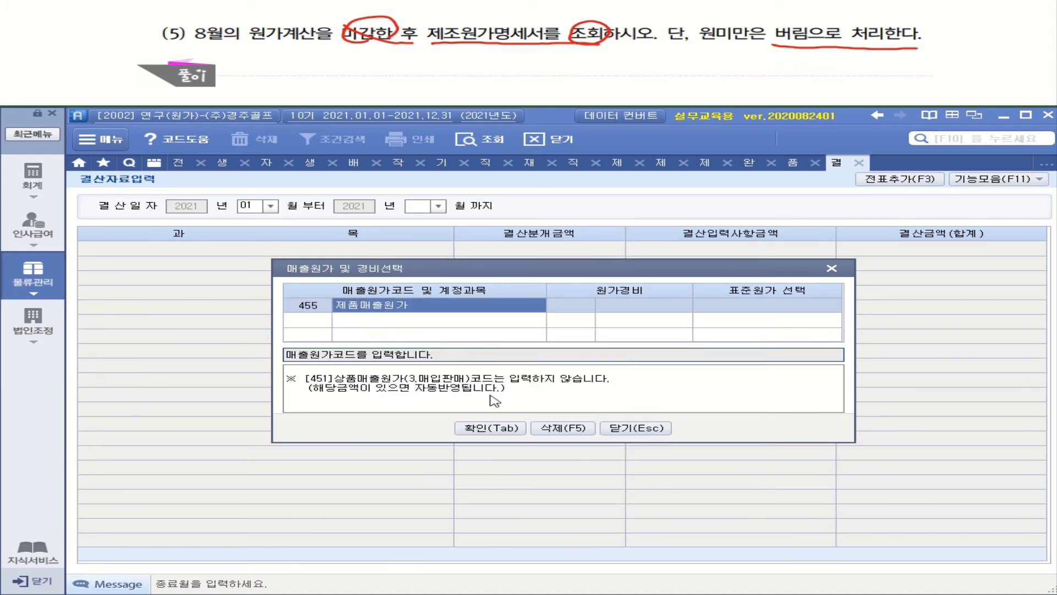
pyautogui.press('Return')
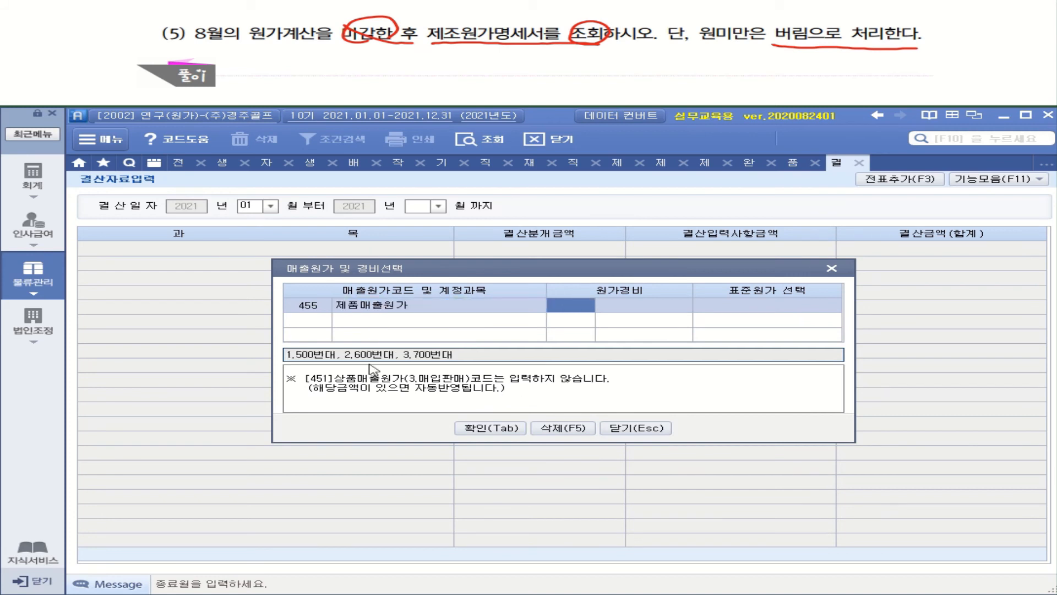
pyautogui.write('1')
pyautogui.press('Return')
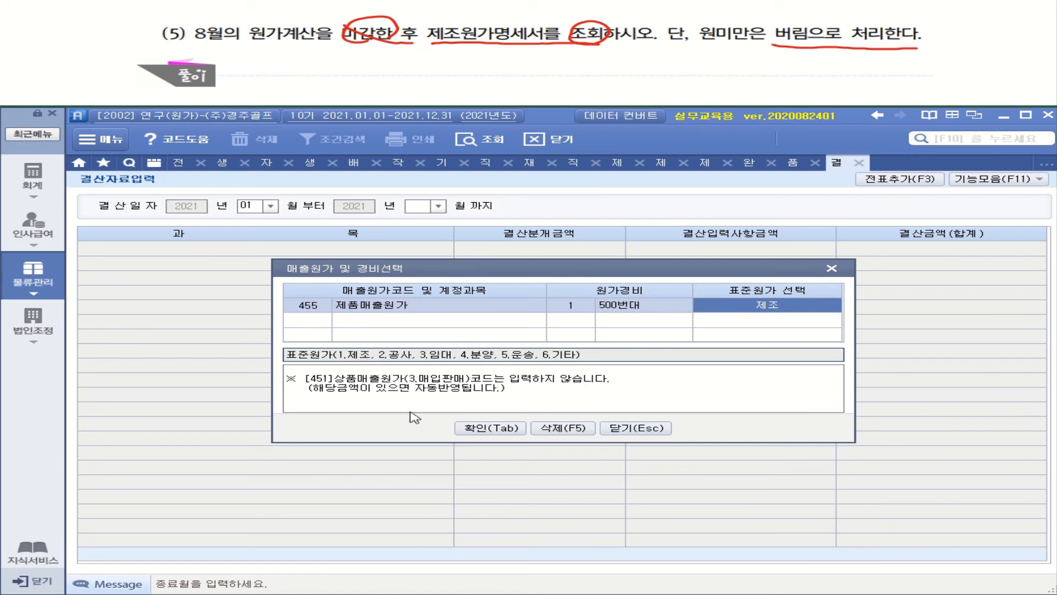
pyautogui.click(487, 429)
# Review the 원재료비, 노무비 and 경비 rows and apply 기말재고반영 to bring ending inventories into the closing data.
pyautogui.click(164, 278)
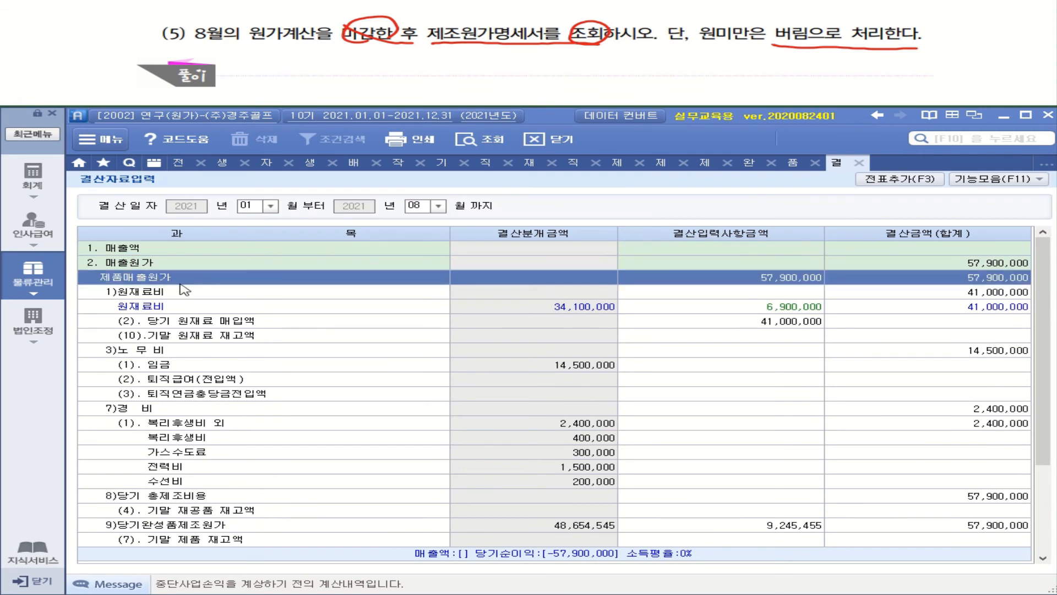
pyautogui.click(144, 310)
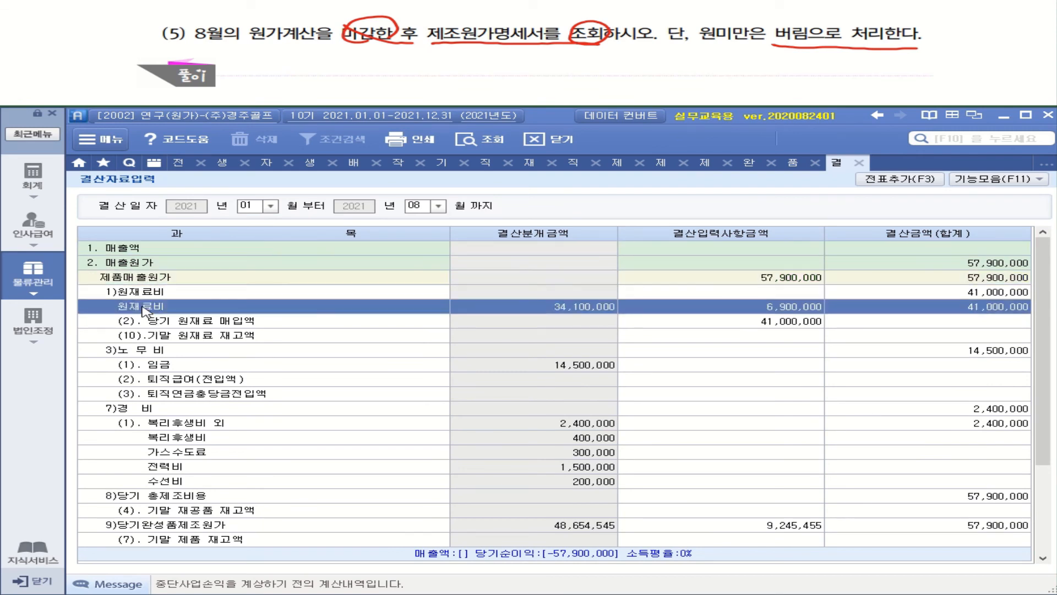
pyautogui.click(164, 352)
pyautogui.click(168, 409)
pyautogui.scroll(-3, 376, 504)
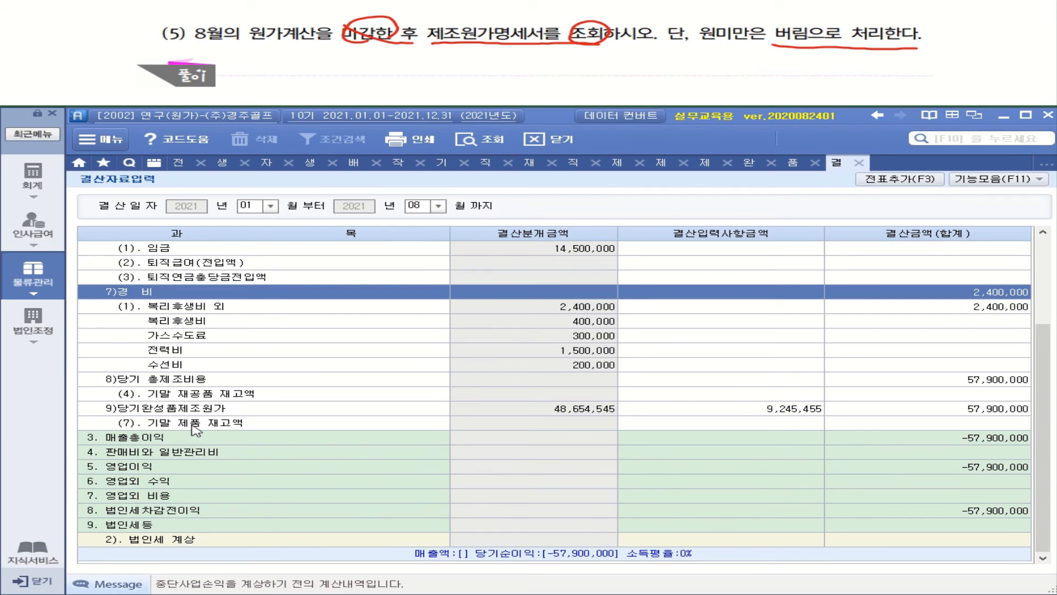
pyautogui.scroll(3, 290, 403)
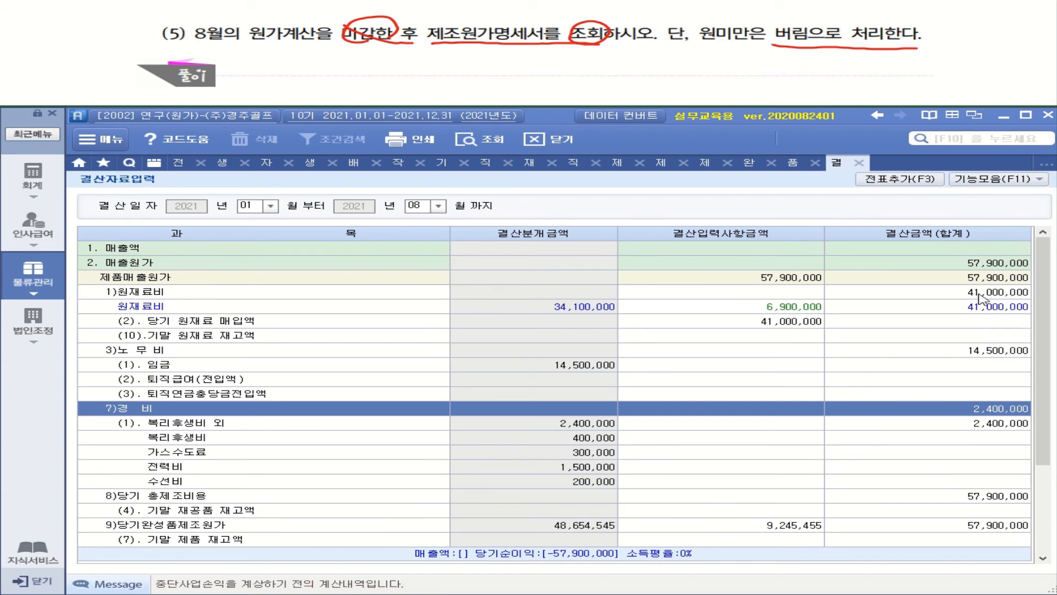
pyautogui.click(983, 180)
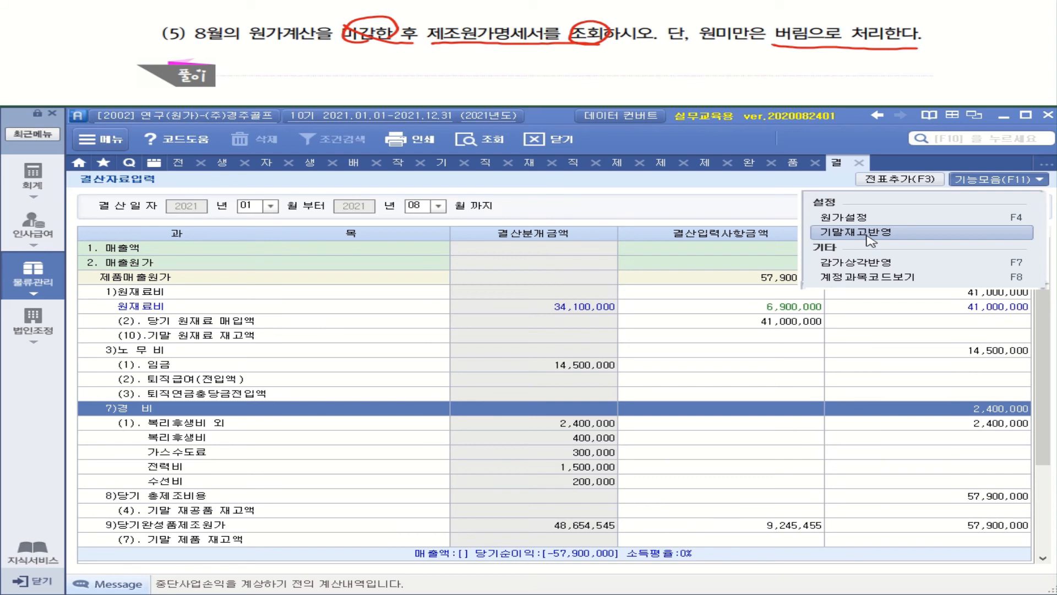
pyautogui.click(868, 239)
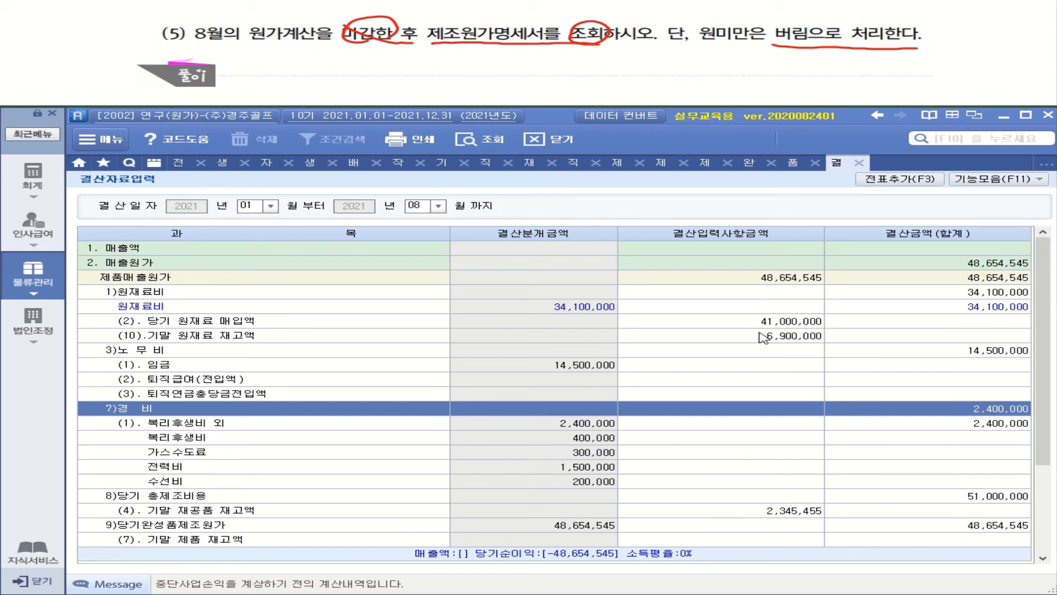
pyautogui.click(765, 336)
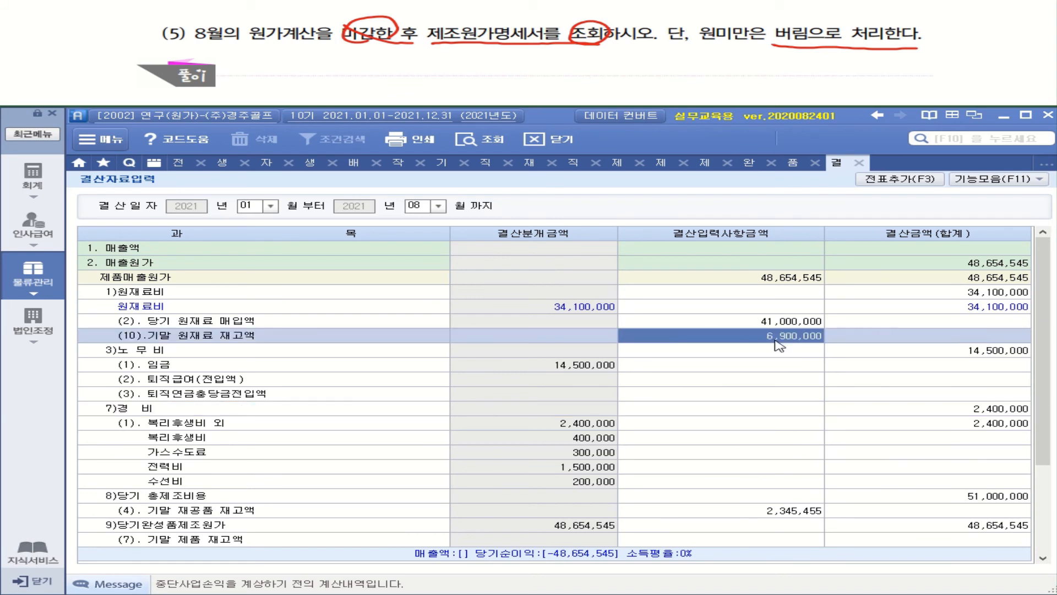
# Check the 당기완성품제조원가 amount and enter 48,654,545 as the 기말 제품 재고액 in the closing data.
pyautogui.click(782, 513)
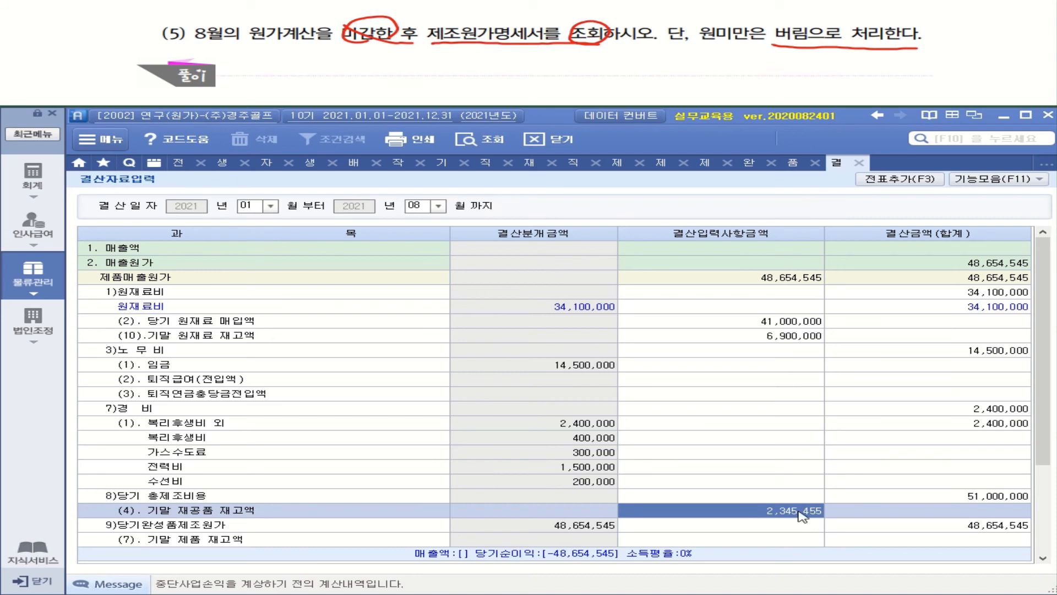
pyautogui.scroll(-3, 833, 515)
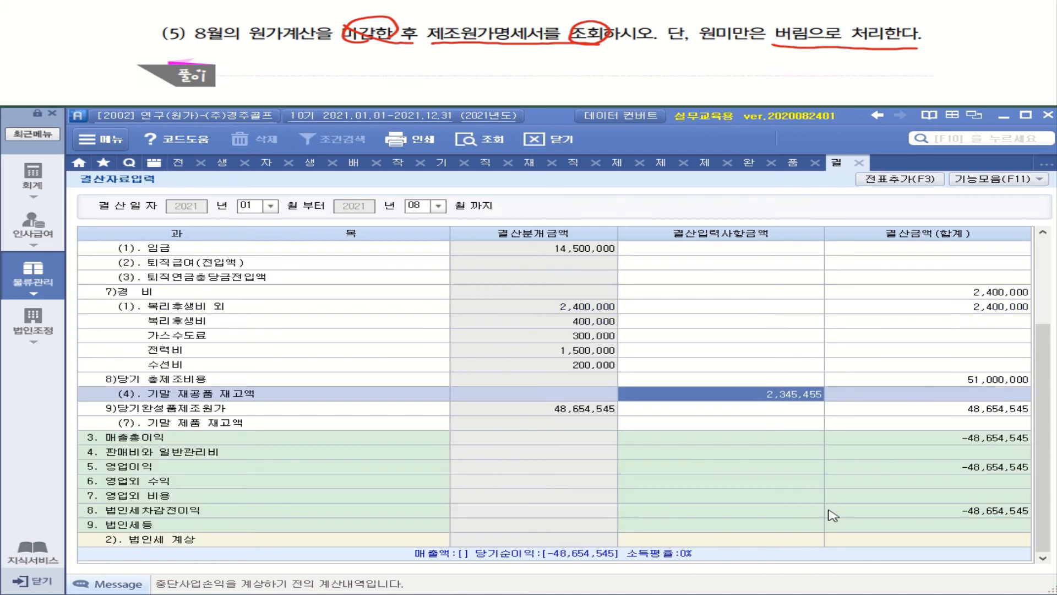
pyautogui.click(759, 424)
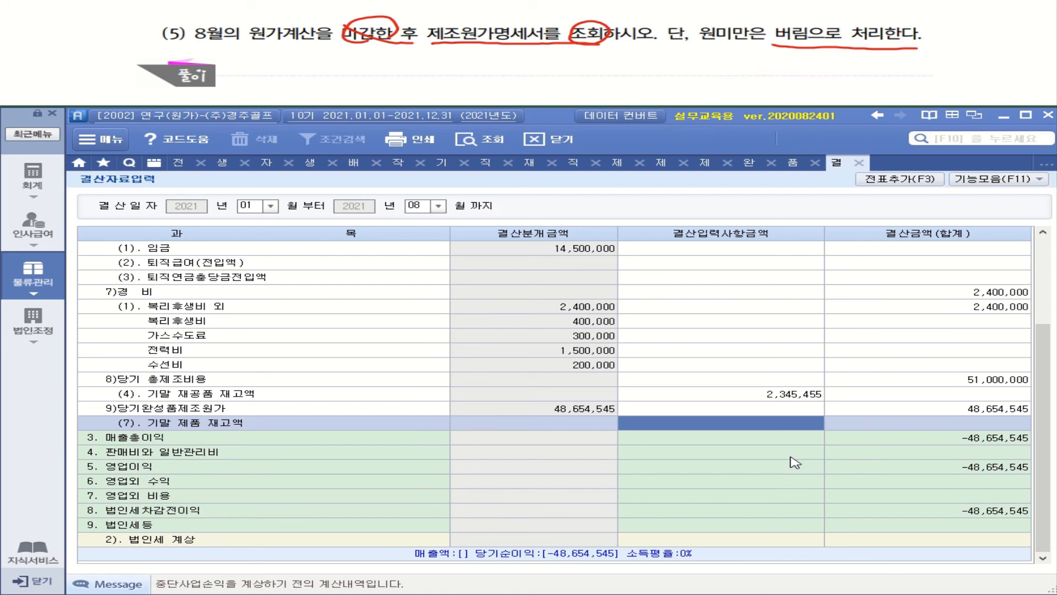
pyautogui.click(1005, 412)
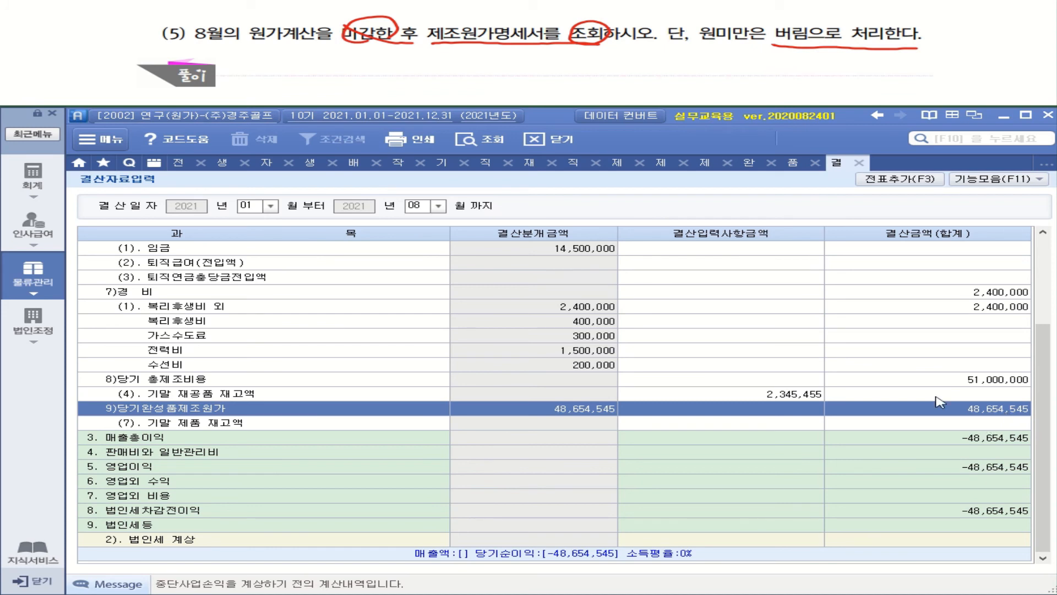
pyautogui.click(799, 422)
pyautogui.press('Return')
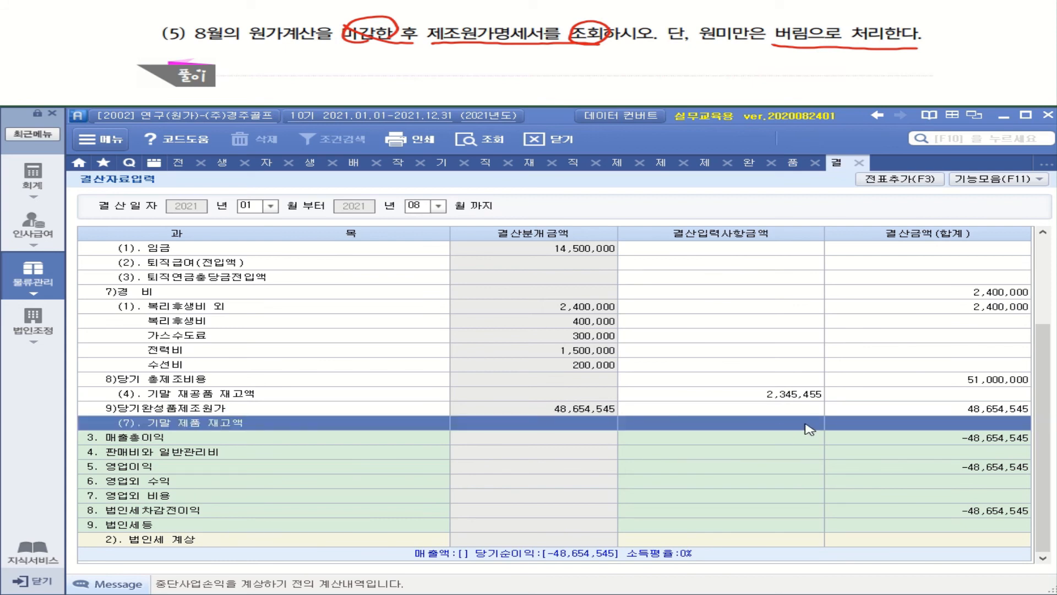
pyautogui.click(806, 423)
pyautogui.write('45')
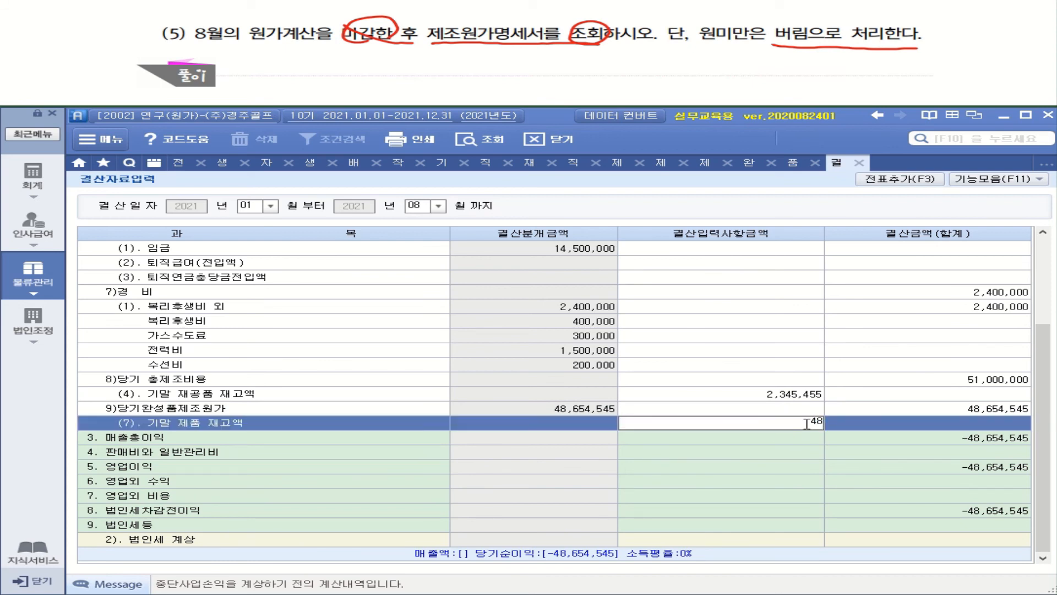
pyautogui.write('654545')
pyautogui.press('Return')
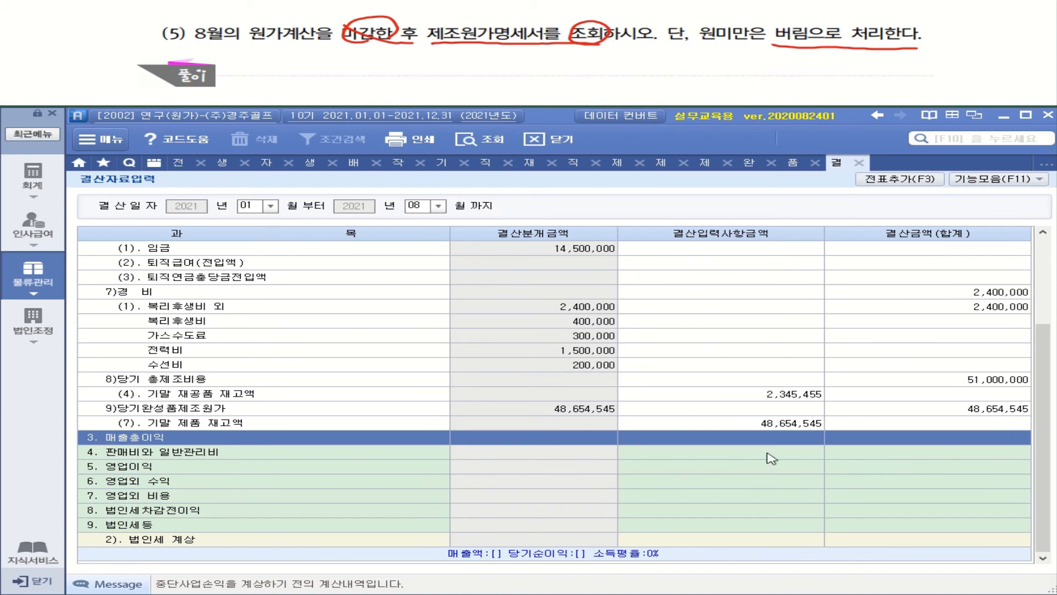
pyautogui.click(786, 430)
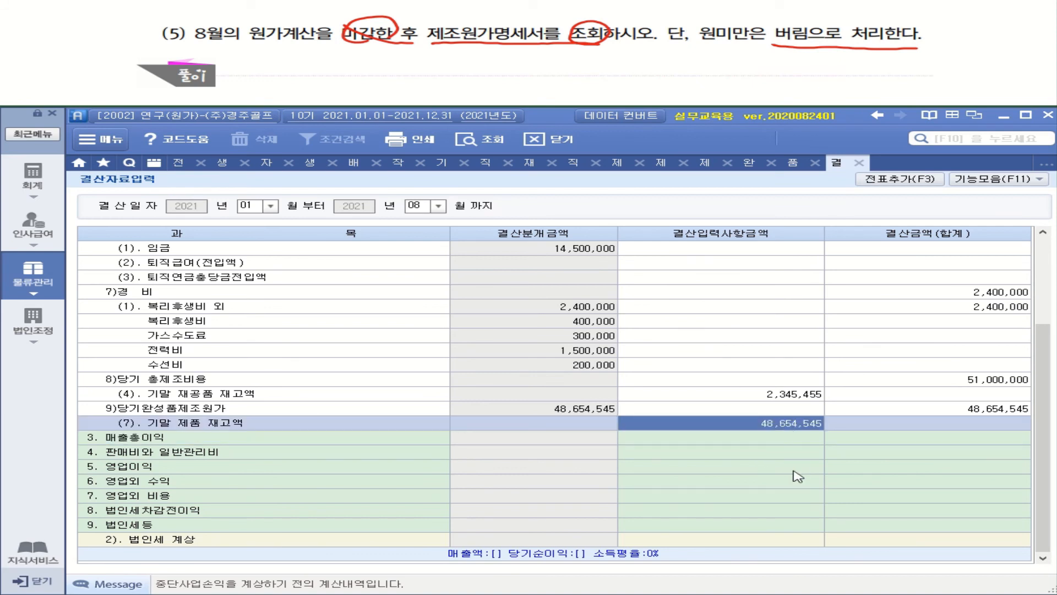
# Start 전표추가 for the closing data, agreeing to delete the existing closing entries and reload the previously entered data.
pyautogui.scroll(3, 825, 463)
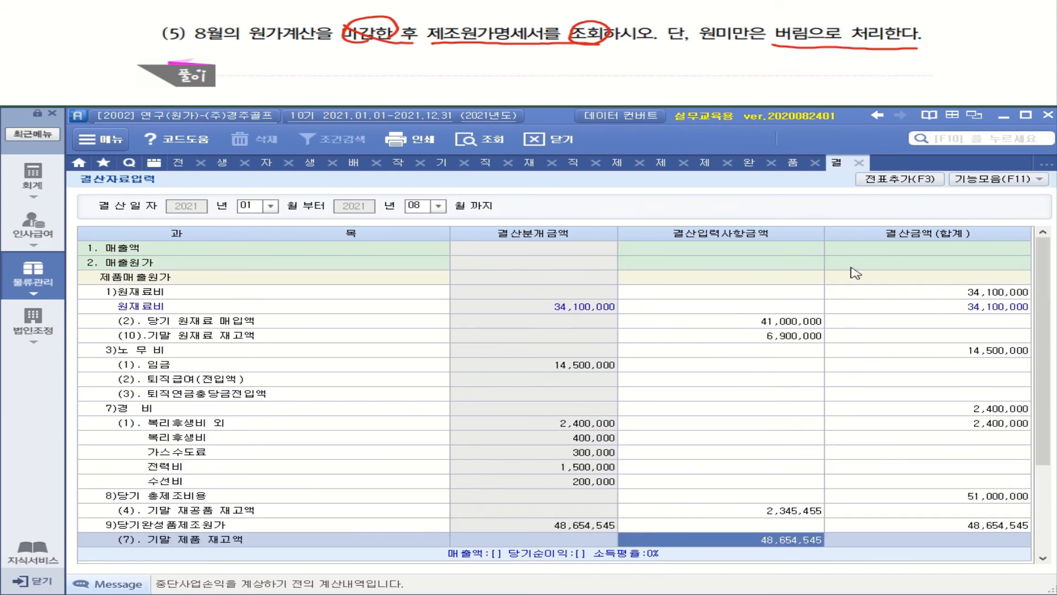
pyautogui.click(903, 183)
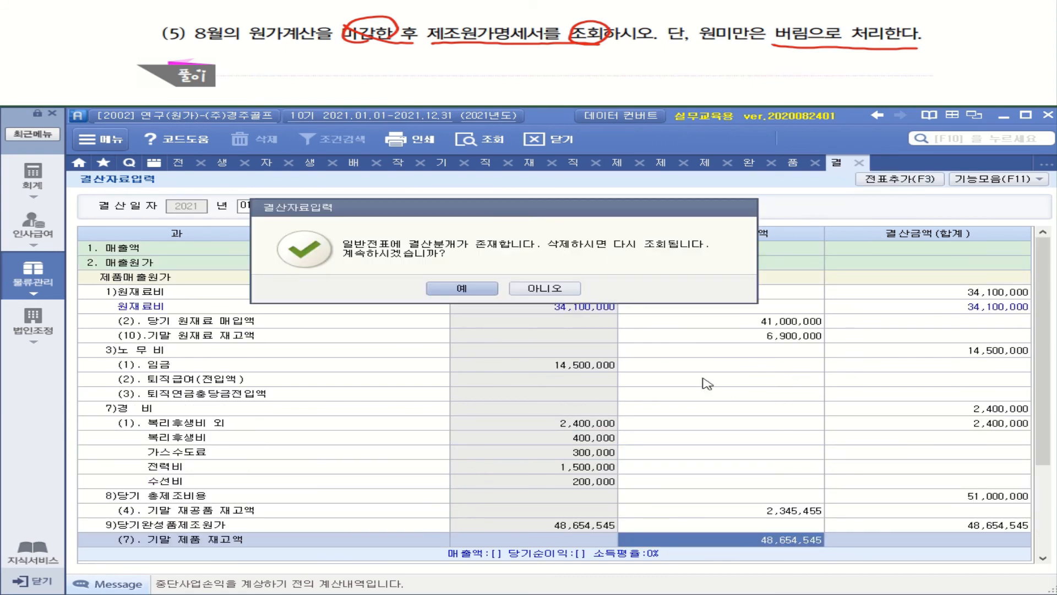
pyautogui.click(458, 289)
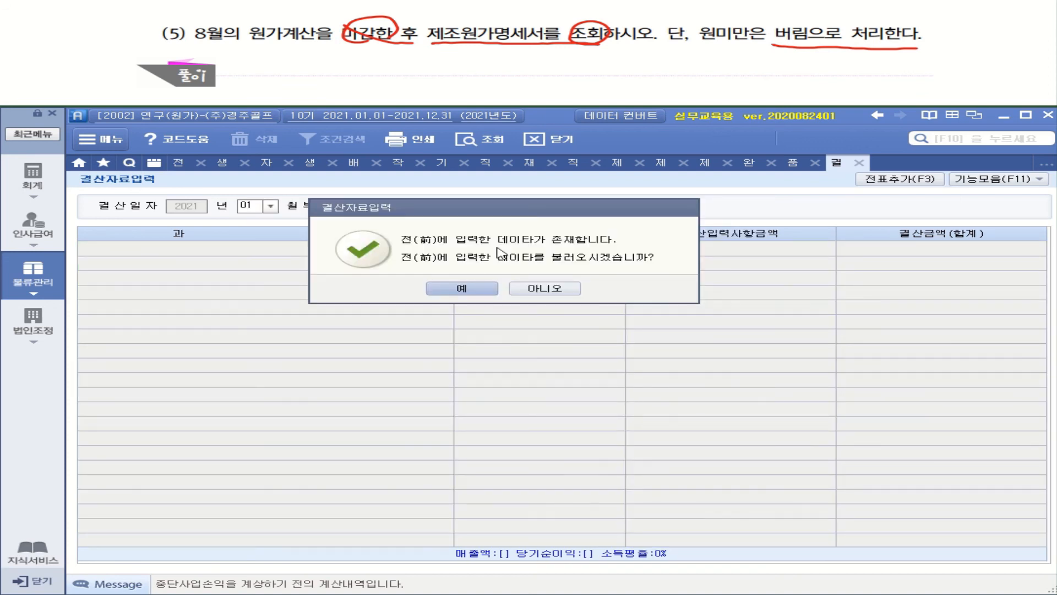
pyautogui.click(488, 289)
pyautogui.click(469, 289)
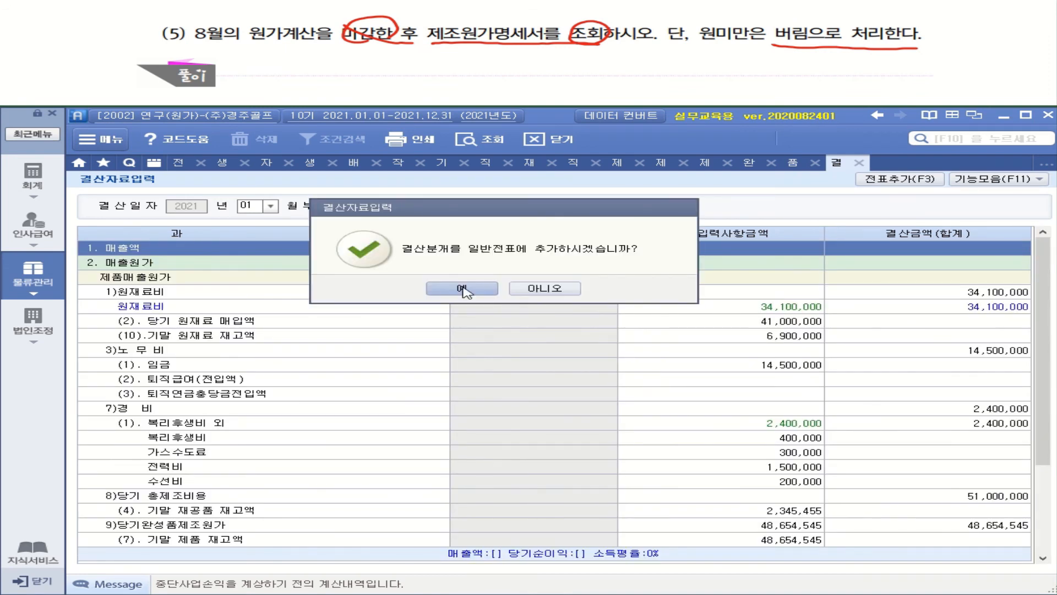
# Add the closing entries to 일반전표, including the 결산 차감분개 dated September 1.
pyautogui.moveTo(486, 212); pyautogui.dragTo(486, 282)
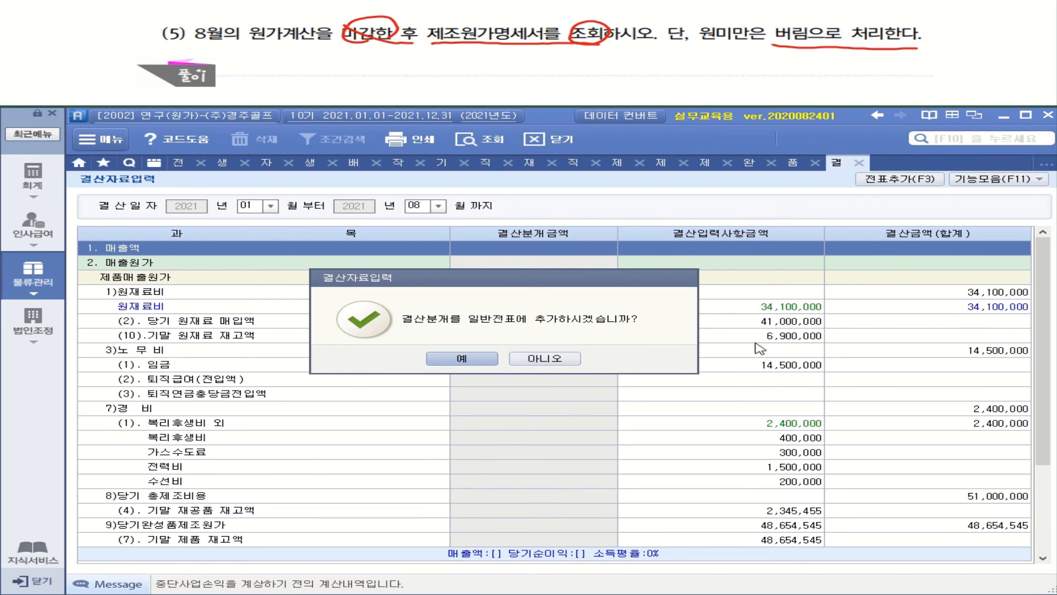
pyautogui.click(475, 361)
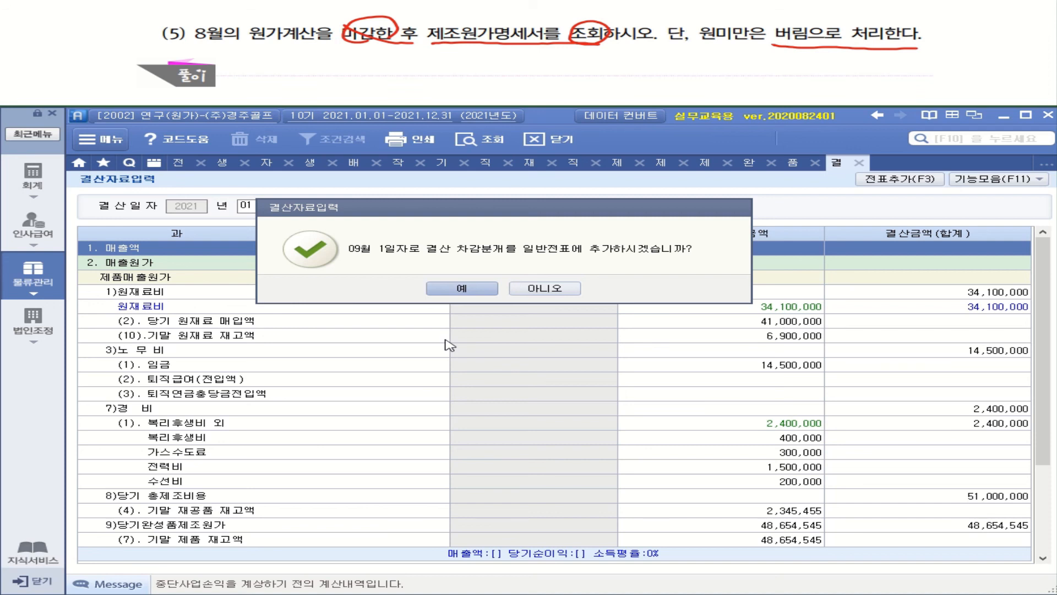
pyautogui.click(495, 291)
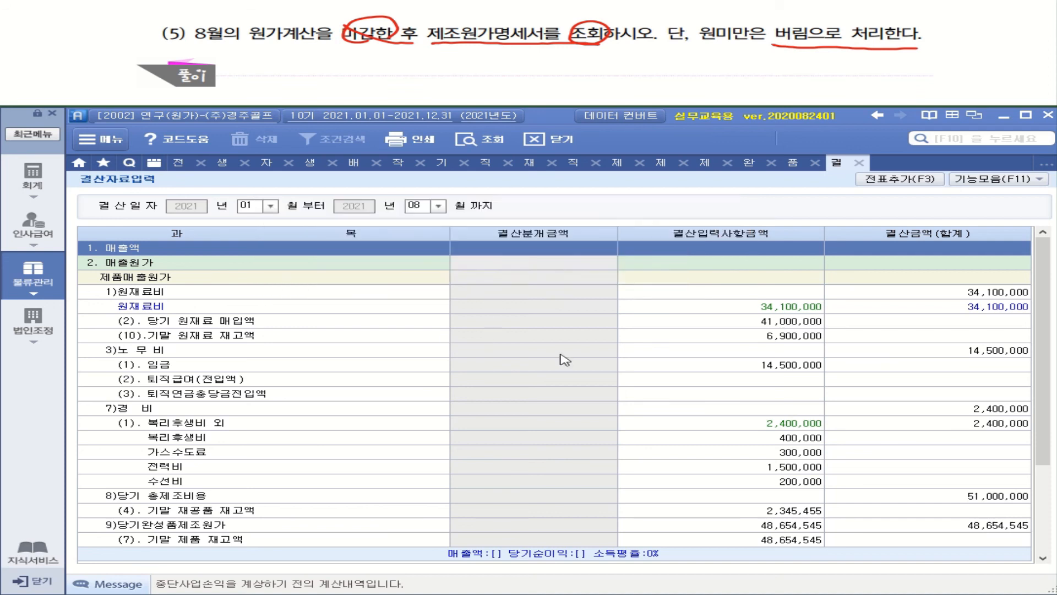
pyautogui.click(494, 288)
# Open 일반전표입력 for August 31, 2021 and review the closing entries, including the 제품 and 재공품 transfer.
pyautogui.click(34, 182)
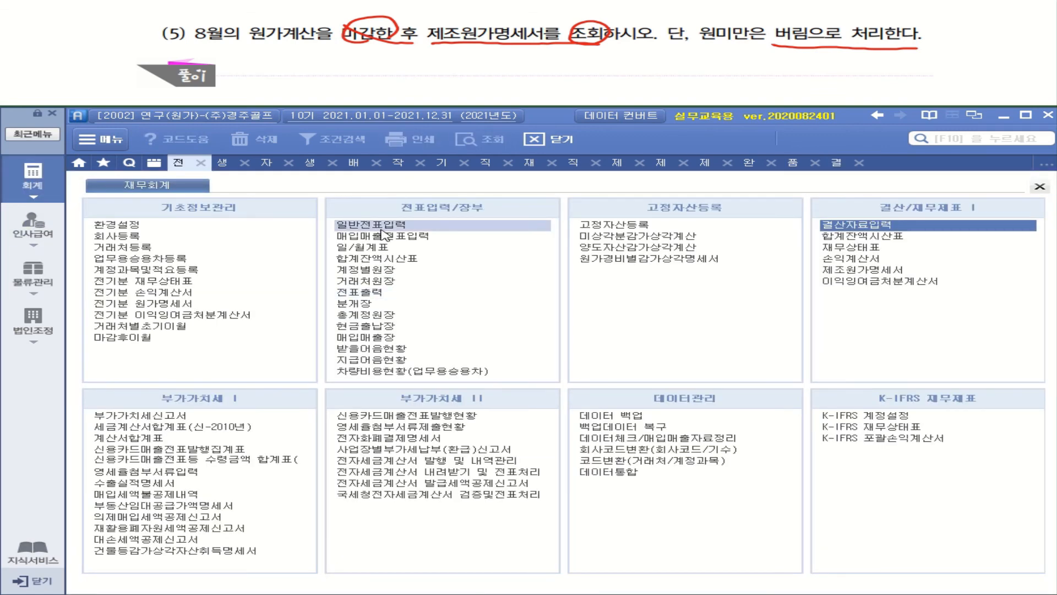
pyautogui.click(380, 227)
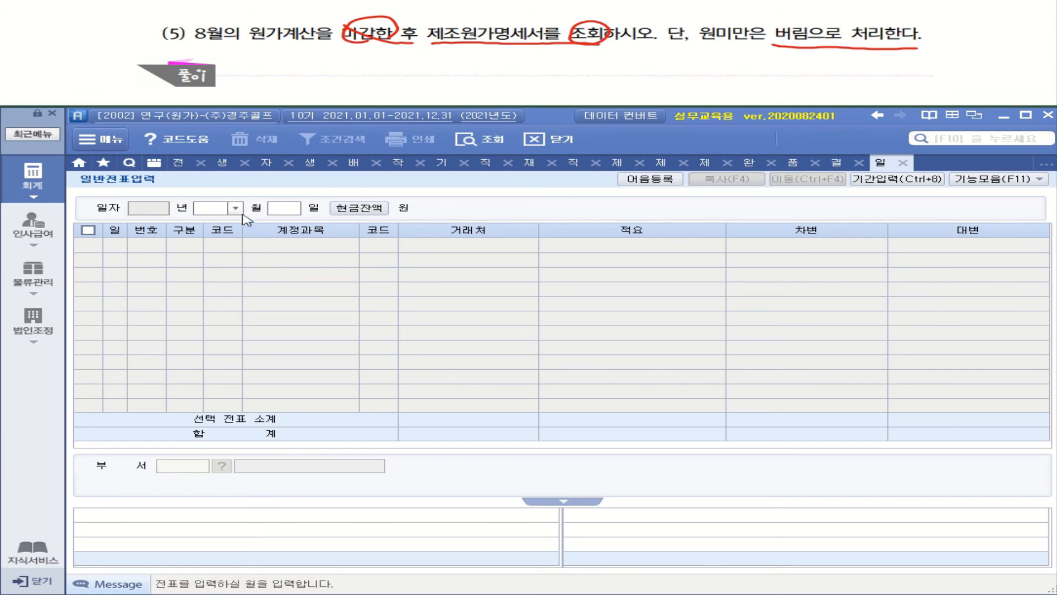
pyautogui.click(241, 212)
pyautogui.click(214, 293)
pyautogui.write('31')
pyautogui.press('Return')
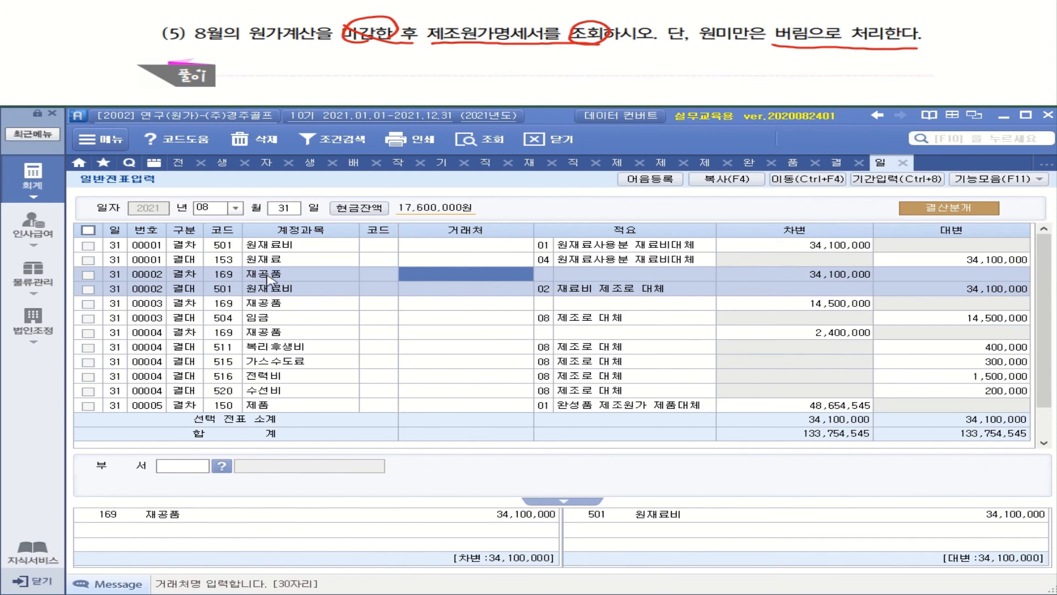
pyautogui.scroll(-1, 274, 332)
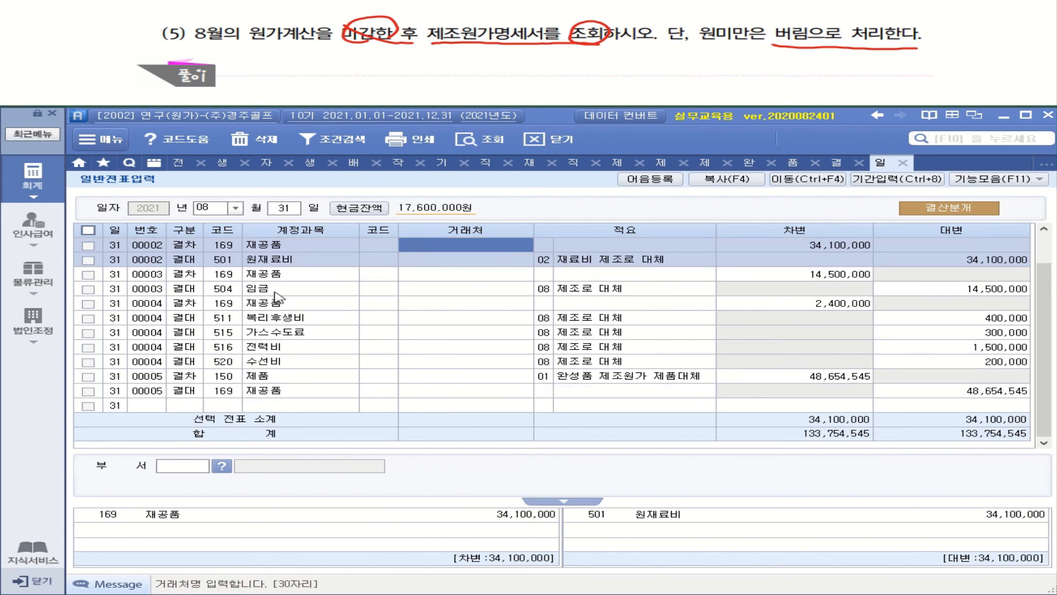
pyautogui.click(277, 378)
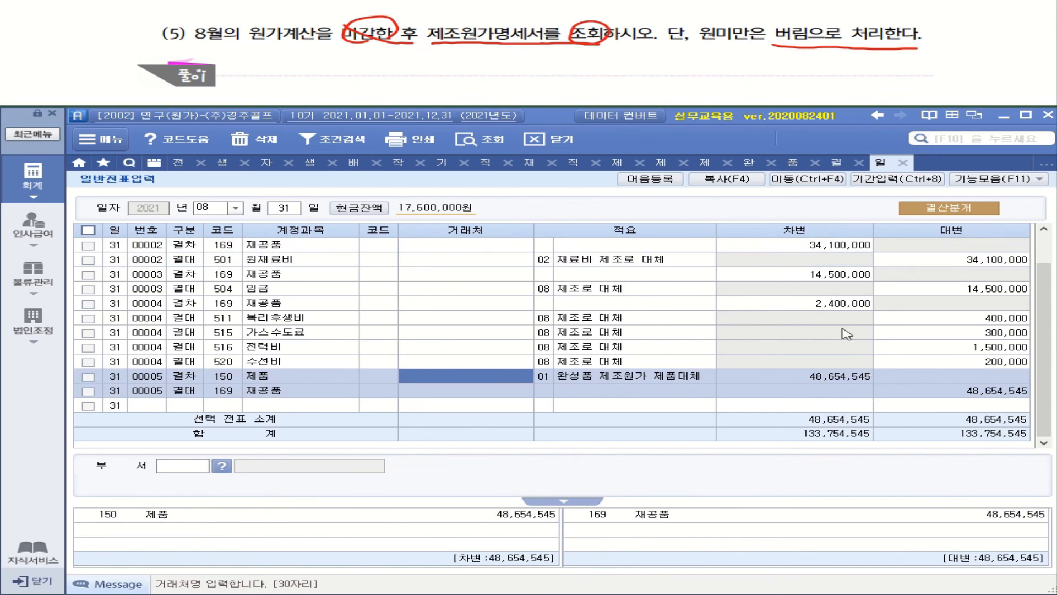
pyautogui.scroll(1, 847, 334)
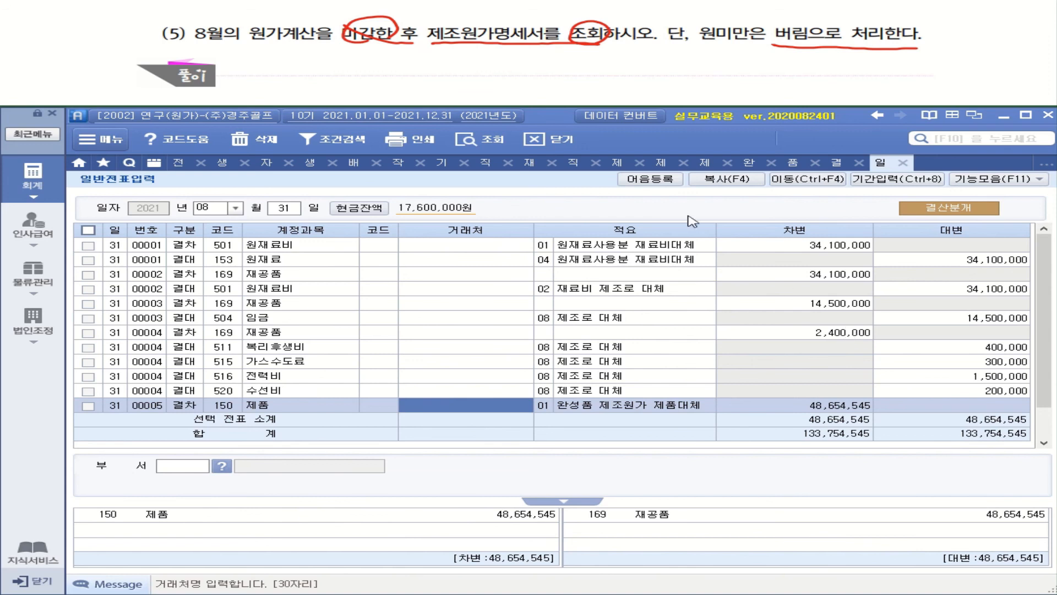
# Display the vouchers for September 1 in 일반전표입력 and review the negative 결산차감분개 entries.
pyautogui.click(235, 208)
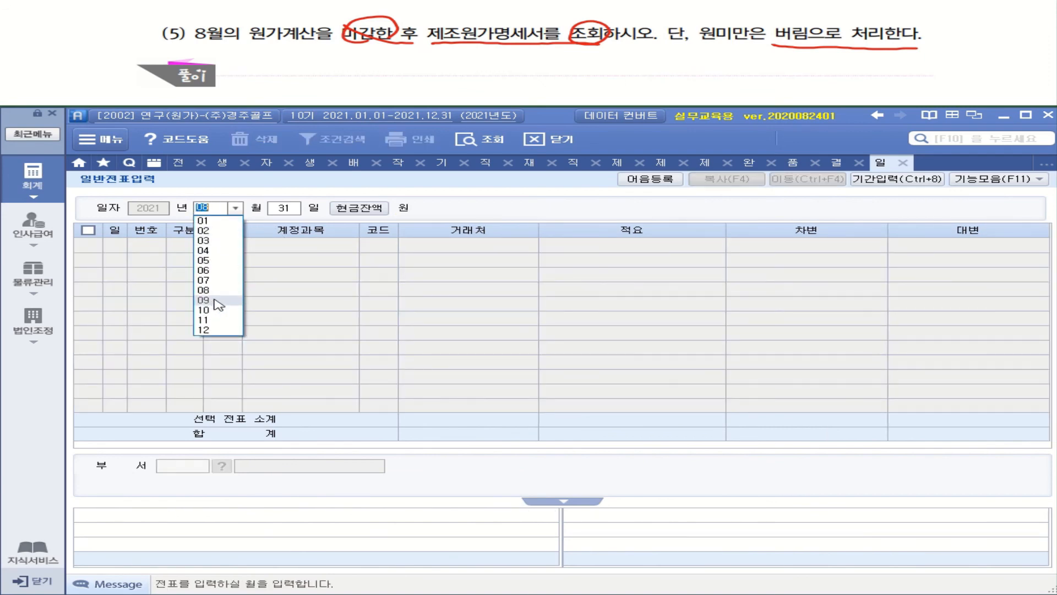
pyautogui.click(209, 300)
pyautogui.write('1')
pyautogui.press('Return')
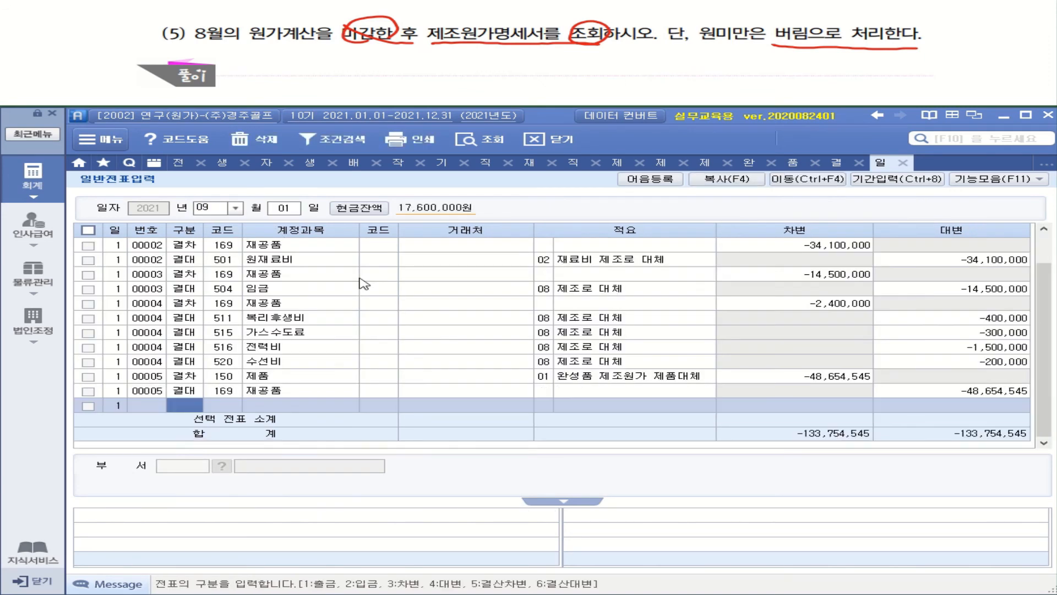
pyautogui.click(852, 278)
pyautogui.scroll(2, 855, 355)
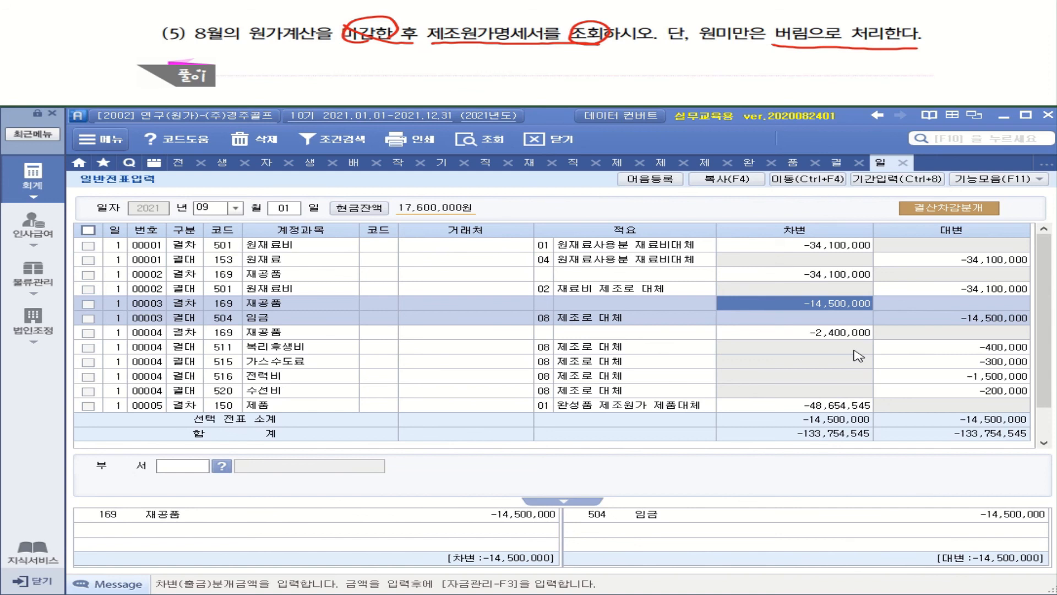
pyautogui.click(829, 250)
pyautogui.click(862, 409)
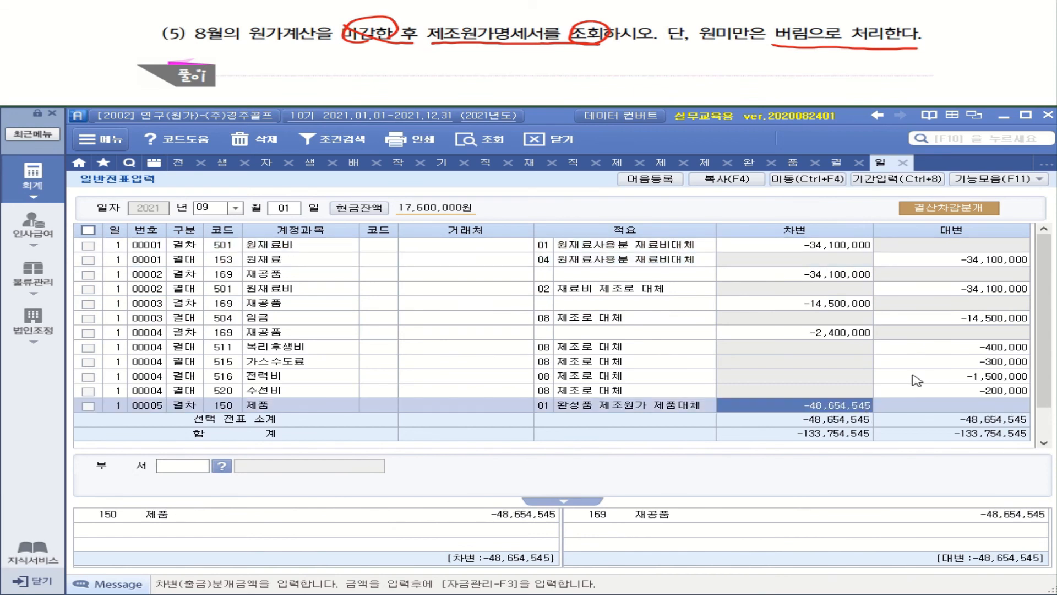
pyautogui.scroll(-2, 918, 379)
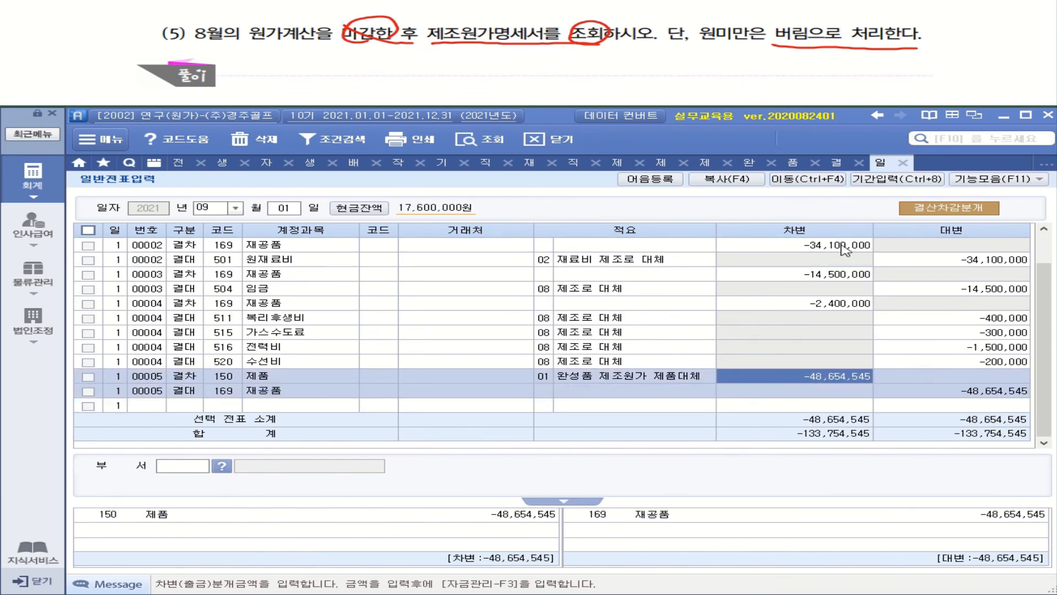
pyautogui.scroll(2, 846, 251)
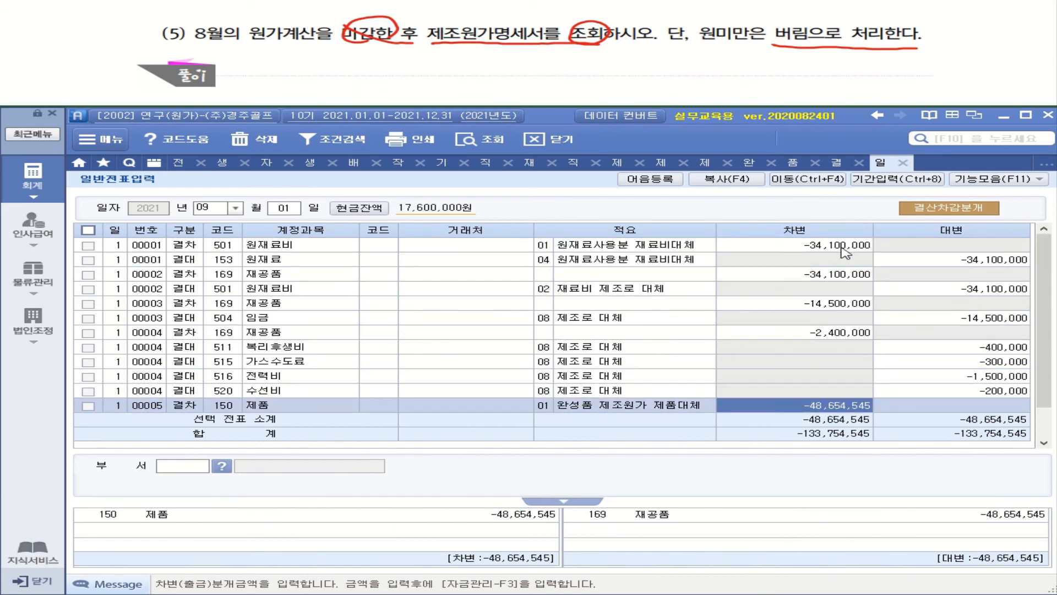
# Open 제조원가명세서 from the cost calculation functions and query it by account for month 08 of 2021.
pyautogui.click(37, 286)
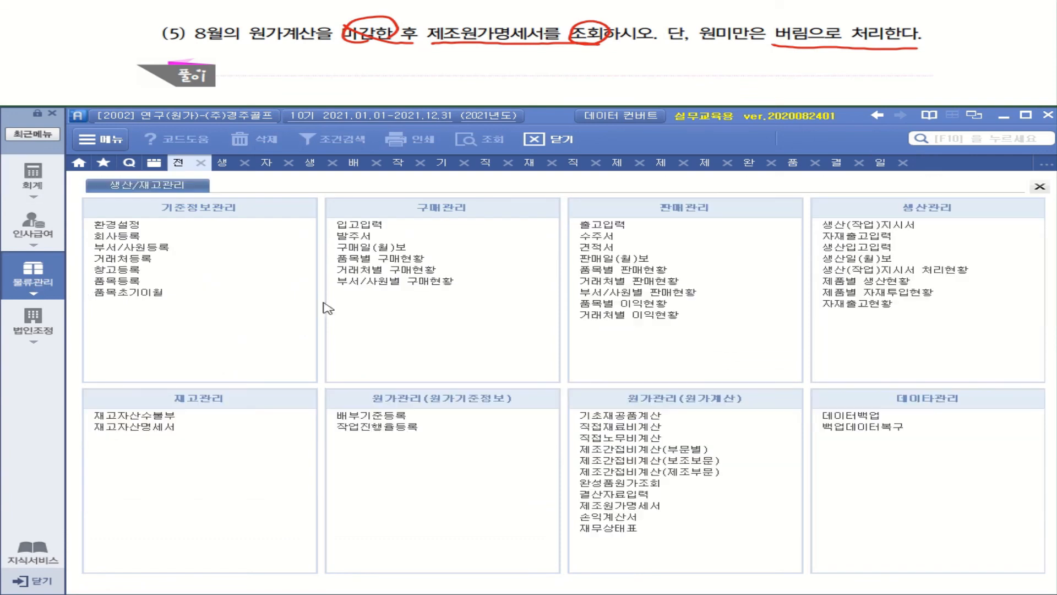
pyautogui.click(626, 506)
pyautogui.click(204, 225)
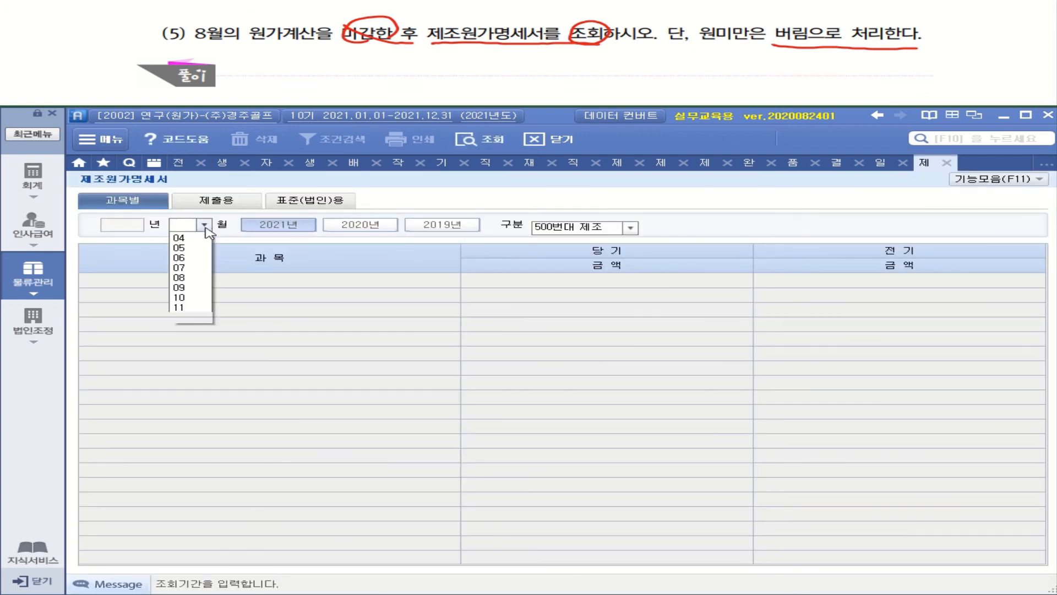
pyautogui.click(193, 309)
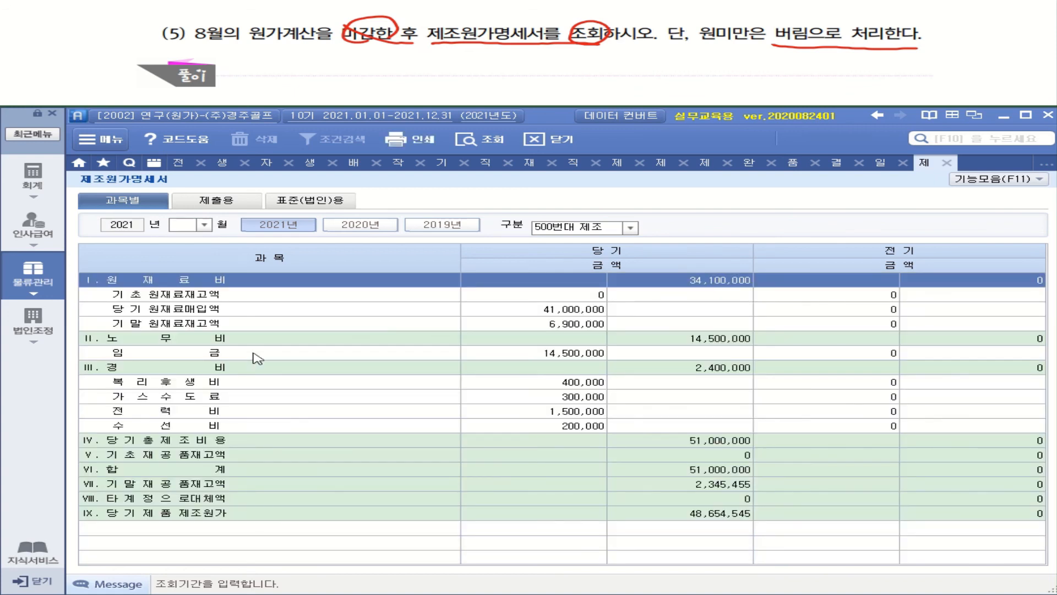